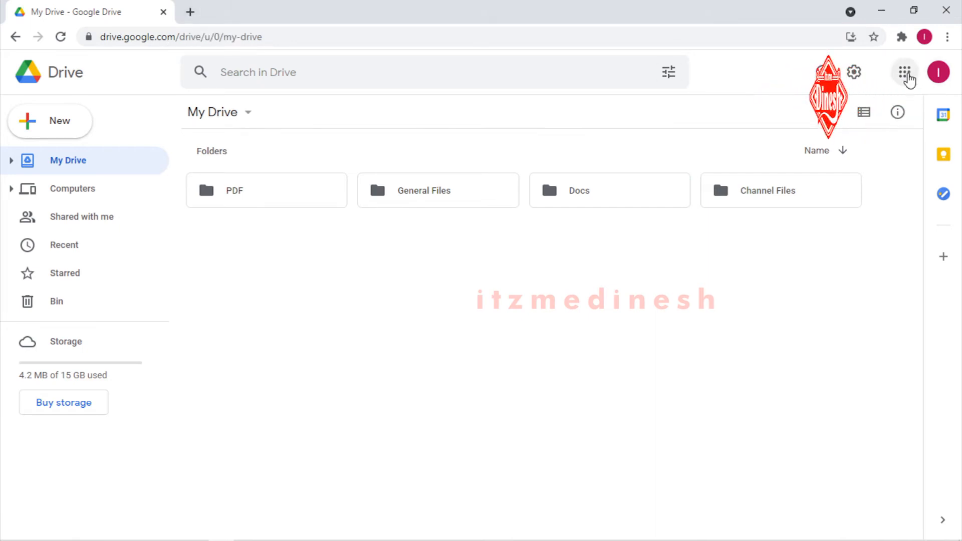
- Look through the Google apps list from a new browser tab, and close that tab to return to Drive
left_click(191, 12)
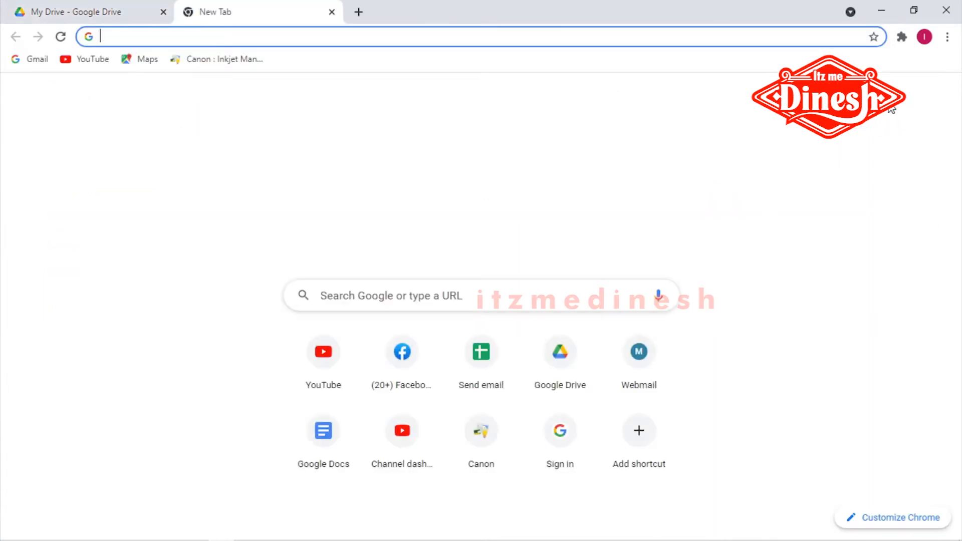
left_click(905, 96)
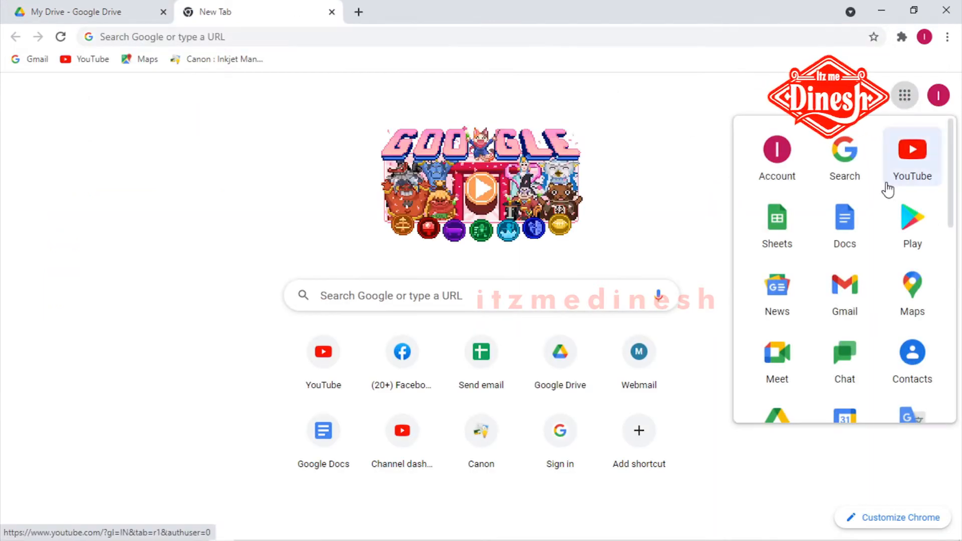
scroll(886, 336, "down", 1)
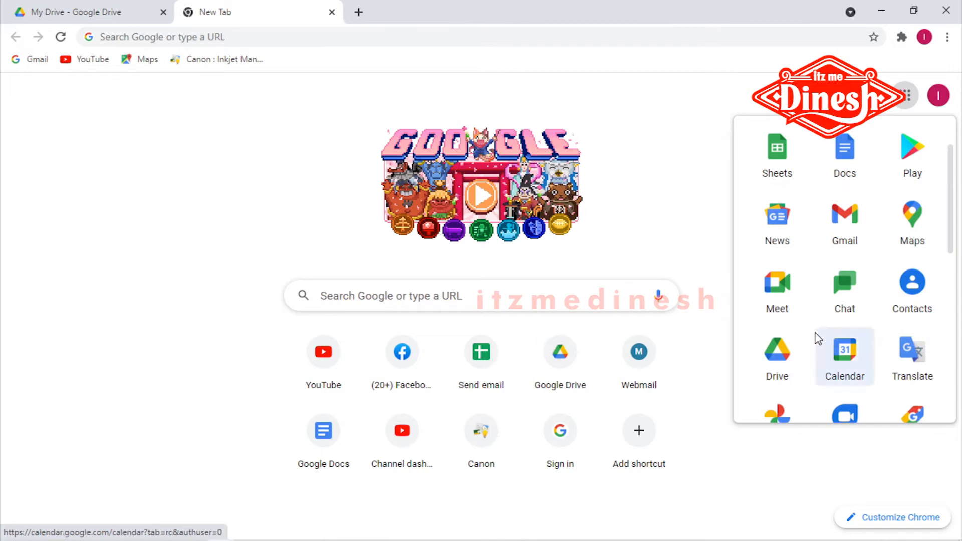
left_click(331, 15)
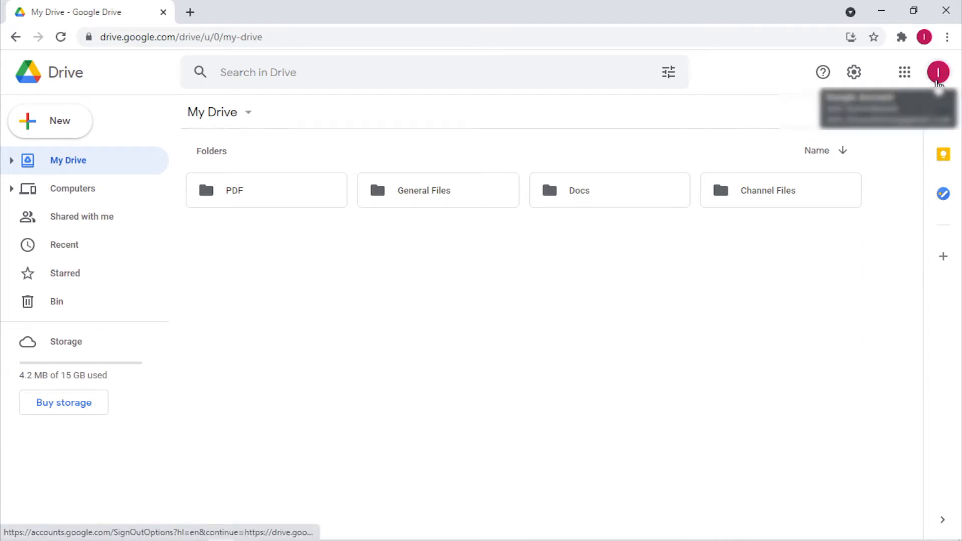
- Browse the Google apps list from within Drive and close it
left_click(904, 75)
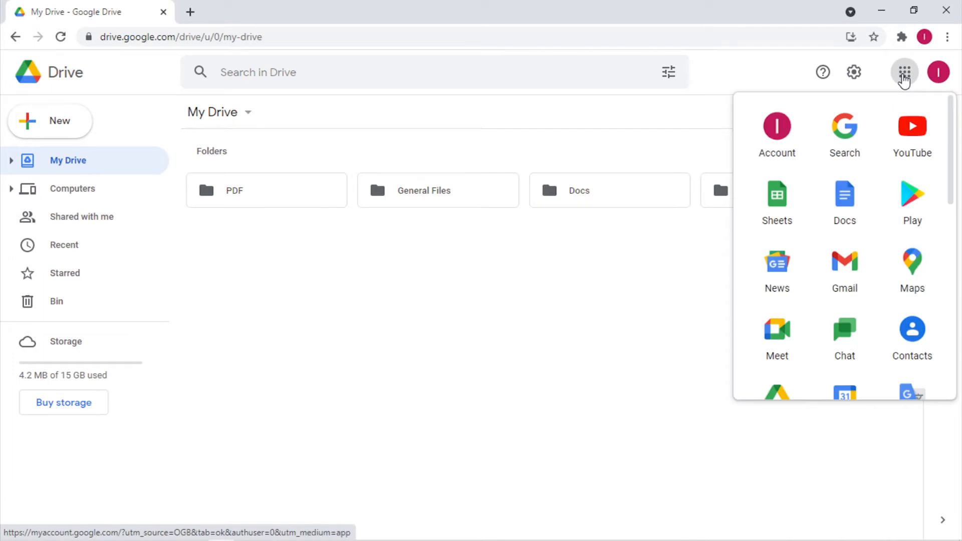
scroll(827, 371, "down", 3)
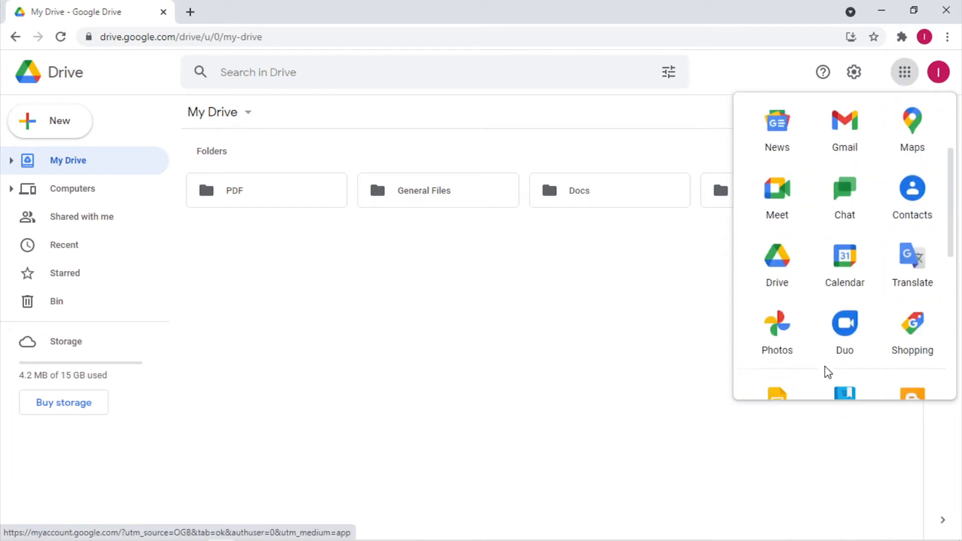
scroll(827, 371, "up", 3)
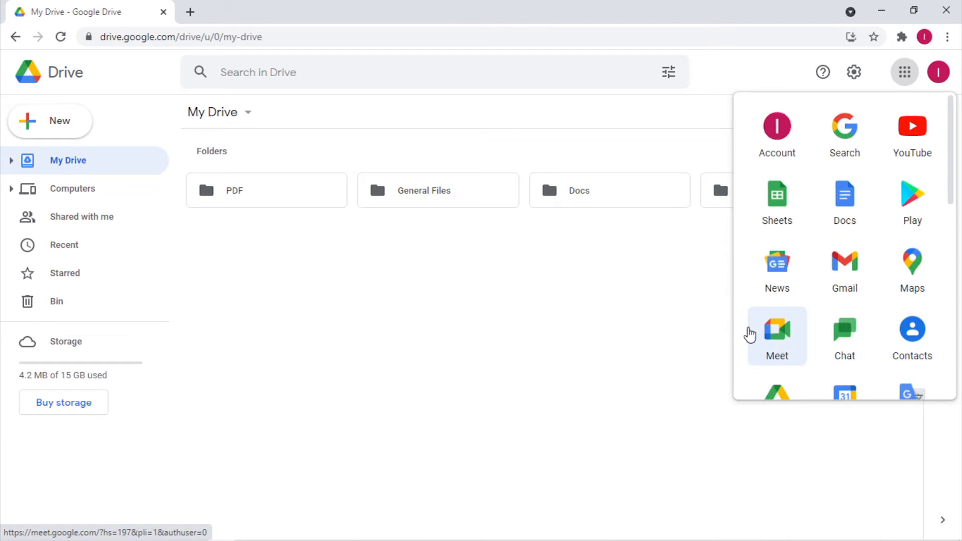
left_click(670, 330)
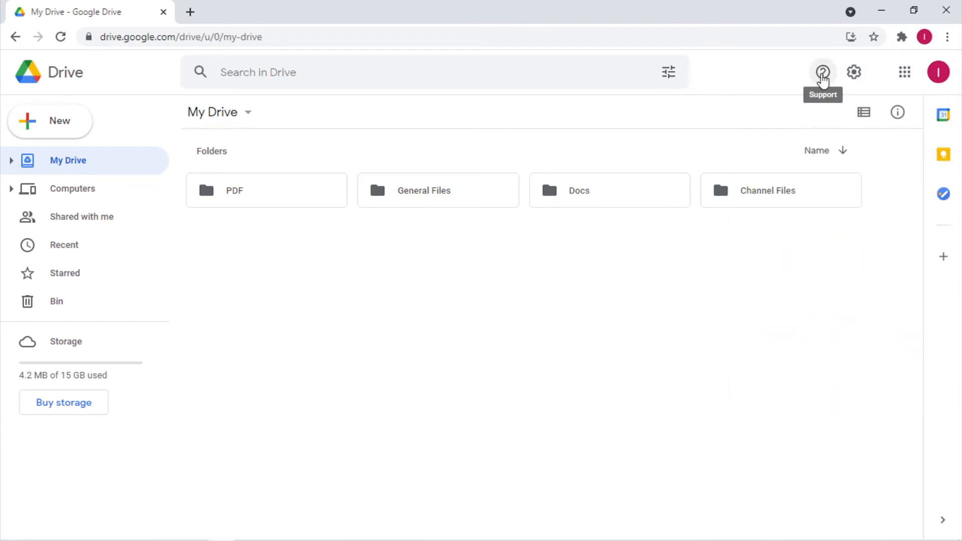
- View the file-type suggestions of the Drive search, and open the PDF folder before returning to the Drive home page
left_click(391, 74)
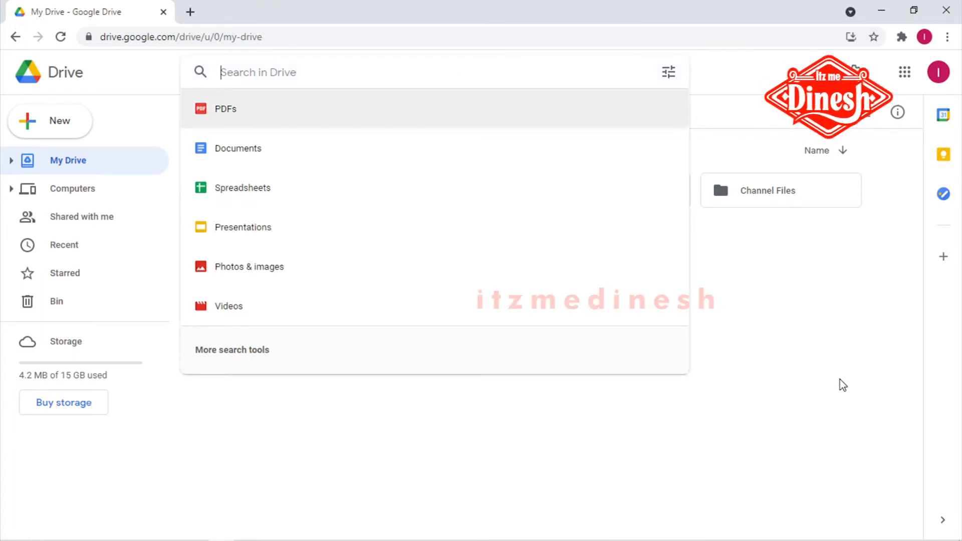
left_click(357, 444)
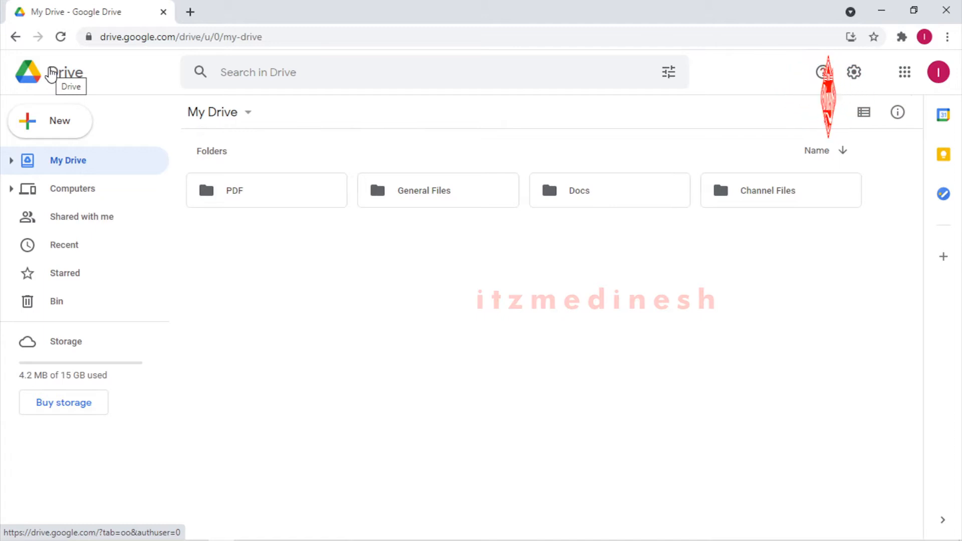
double_click(293, 194)
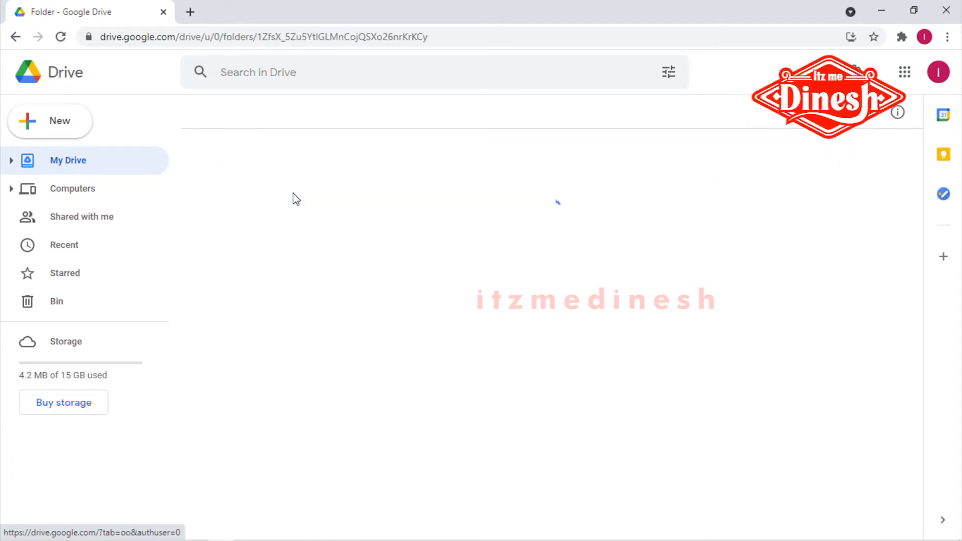
left_click(65, 75)
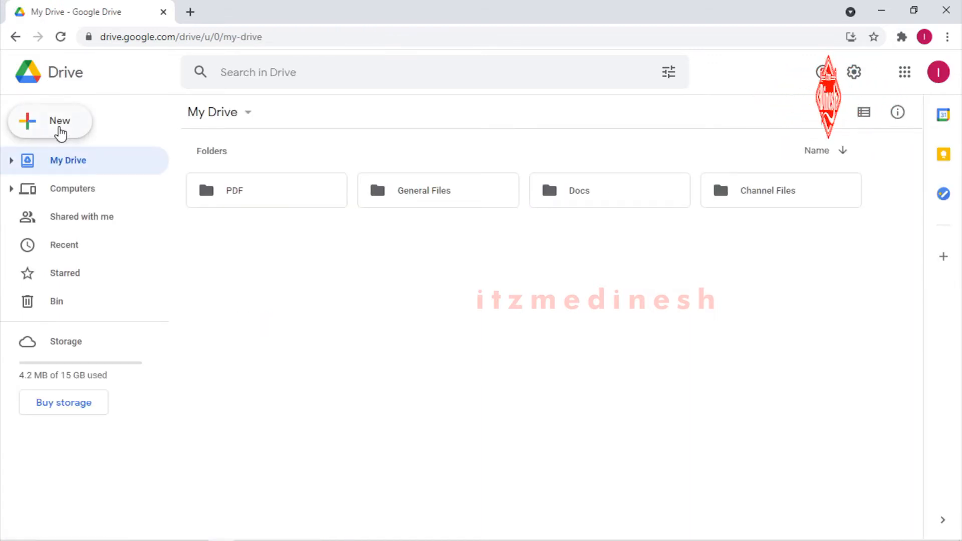
- Review the options for creating or uploading new items, and check the Google apps list again
left_click(60, 131)
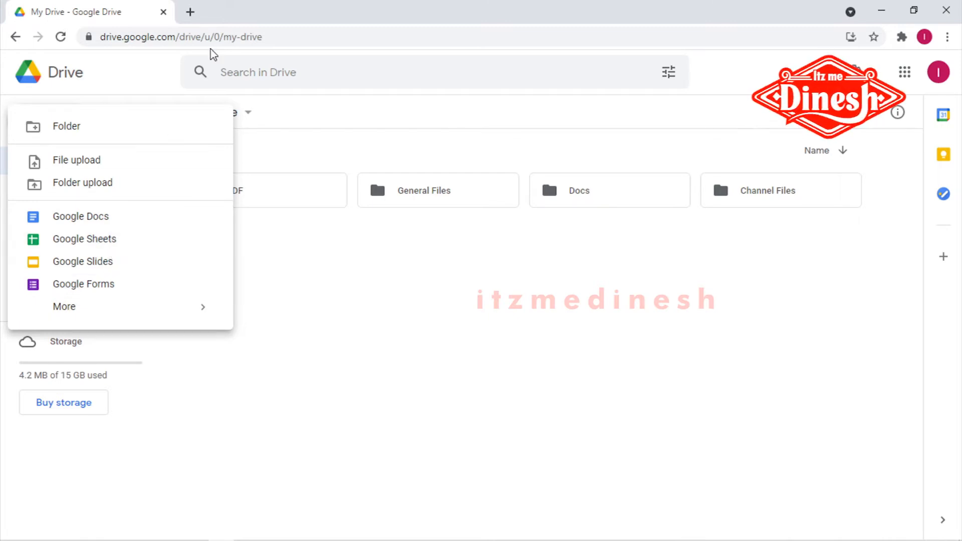
left_click(738, 471)
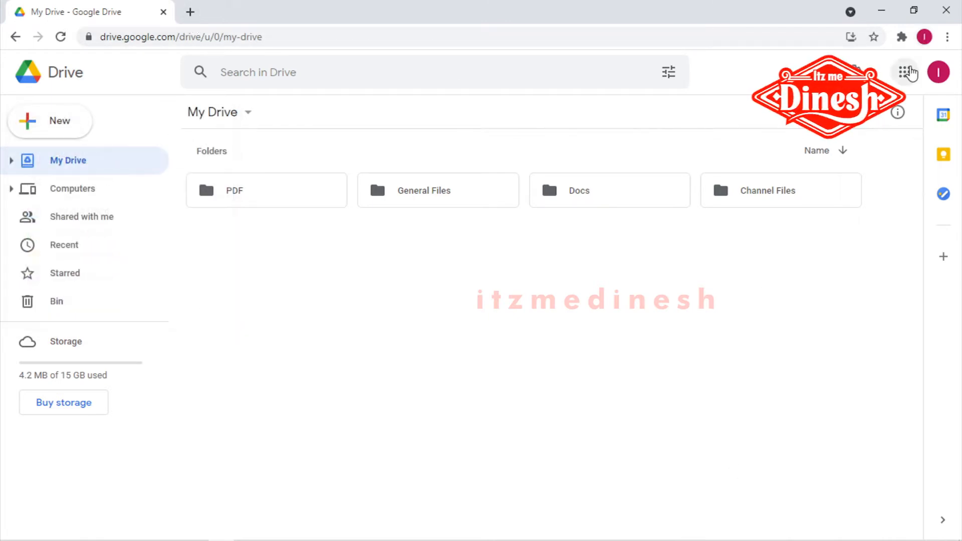
left_click(906, 72)
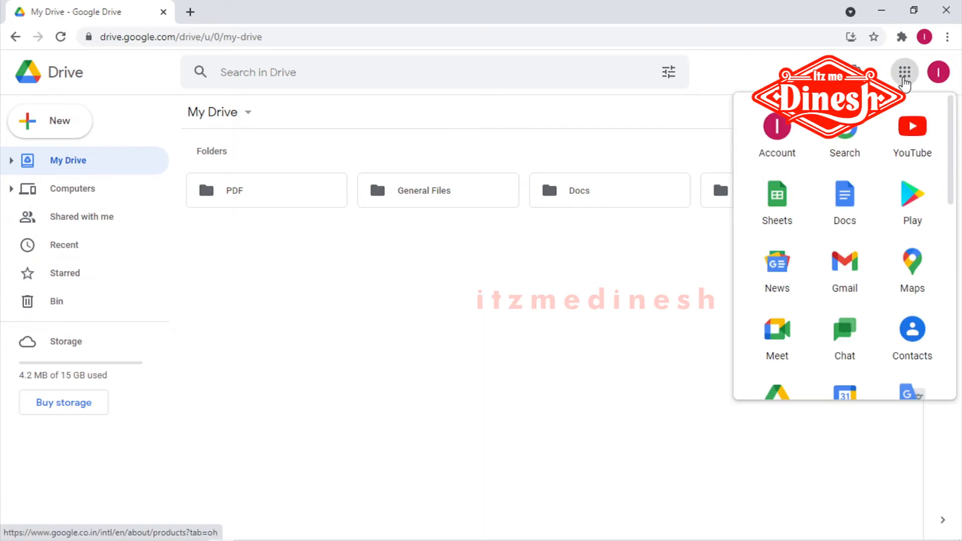
left_click(552, 328)
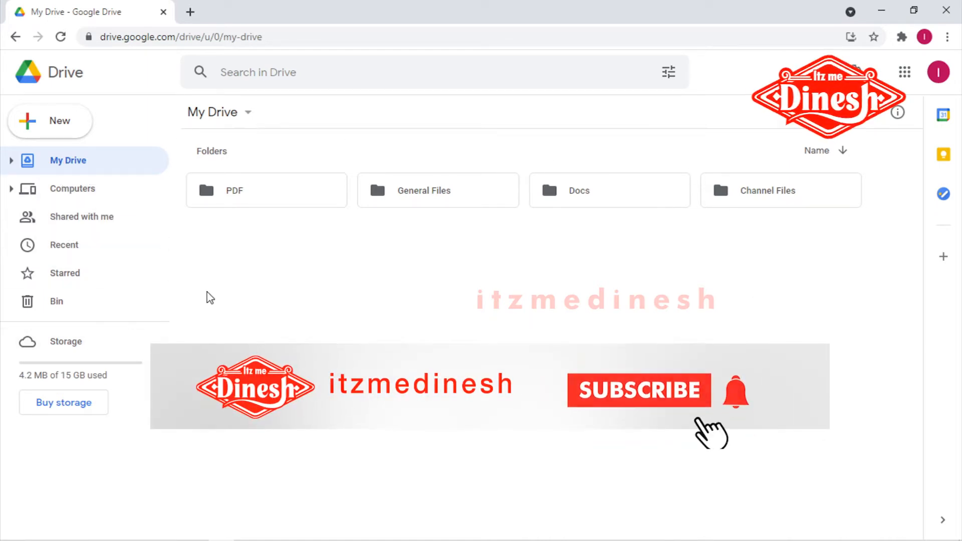
- Inspect the folder tree under My Drive and the synced folder of the first computer under Computers, collapsing both again
left_click(11, 161)
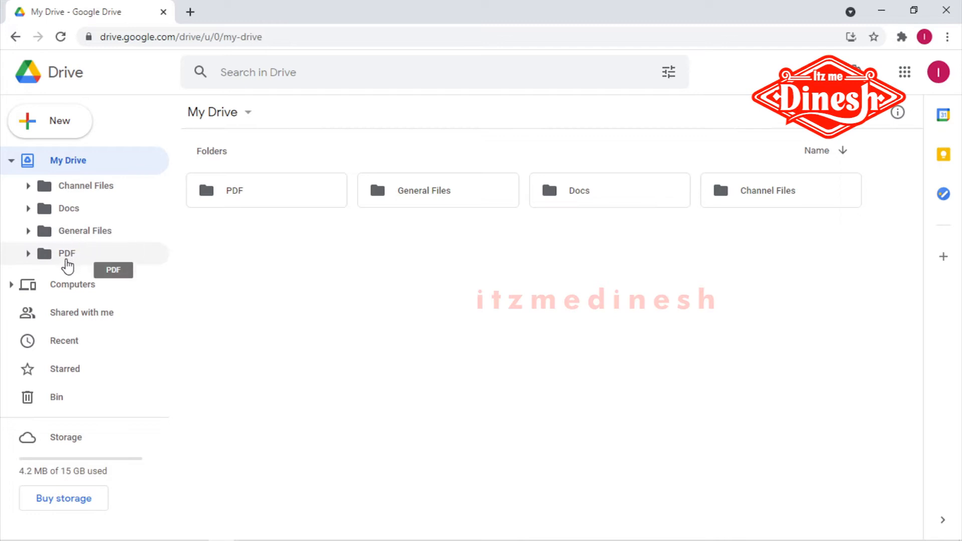
left_click(11, 160)
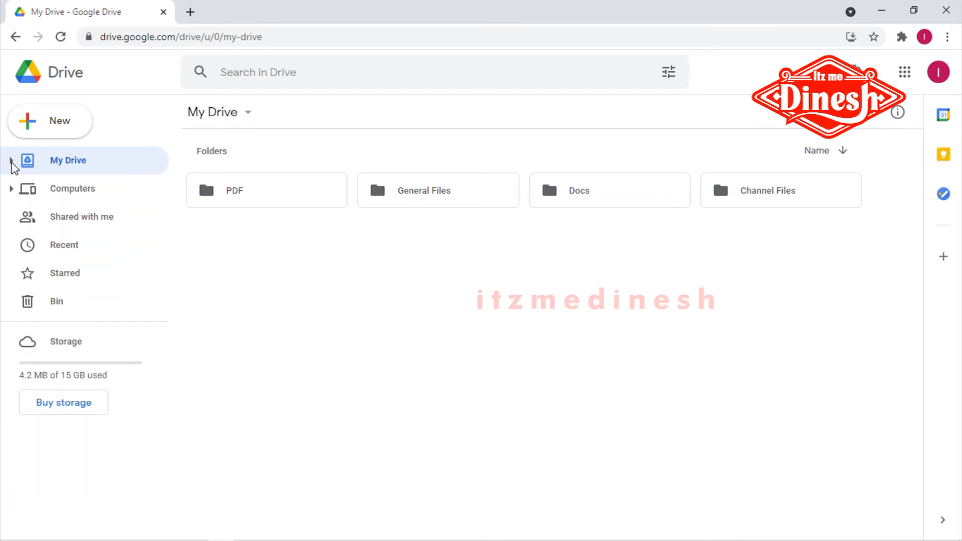
left_click(11, 188)
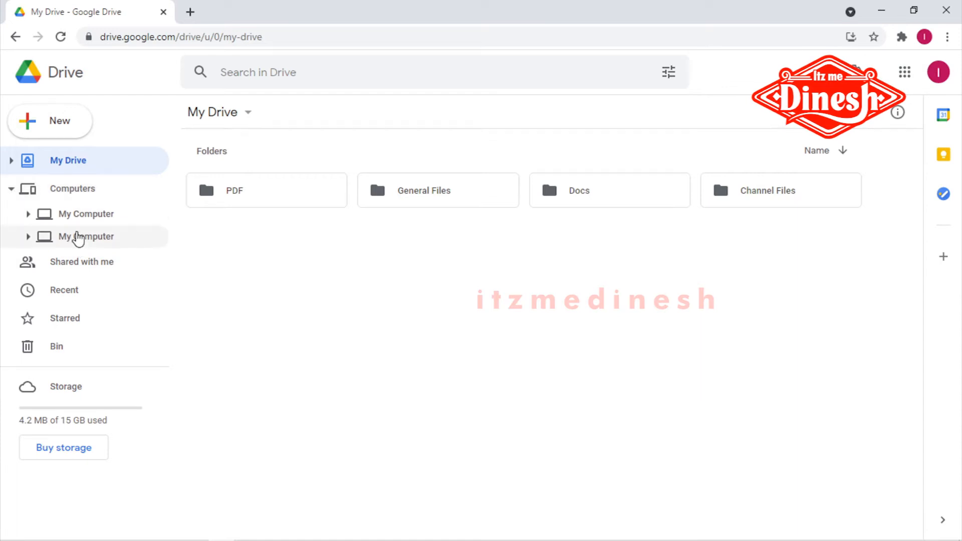
left_click(29, 214)
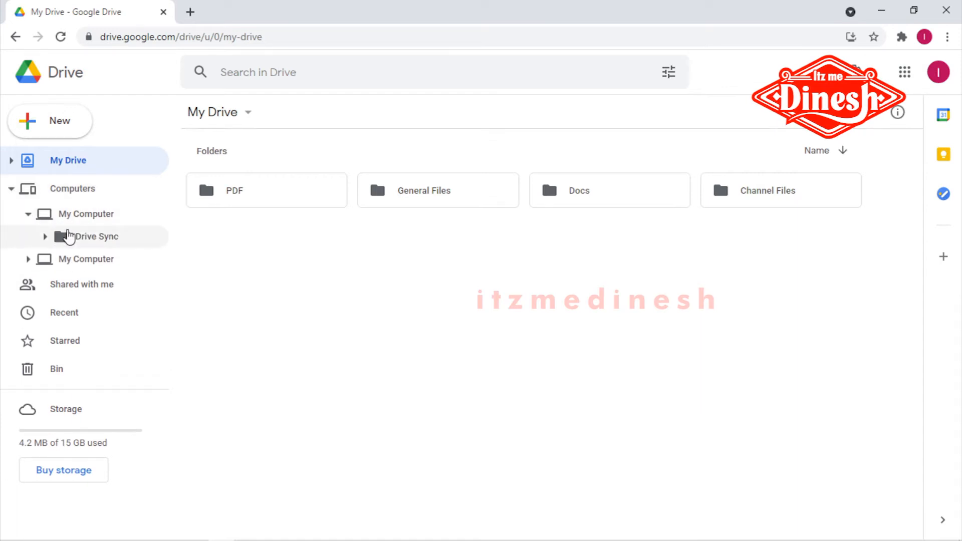
left_click(11, 189)
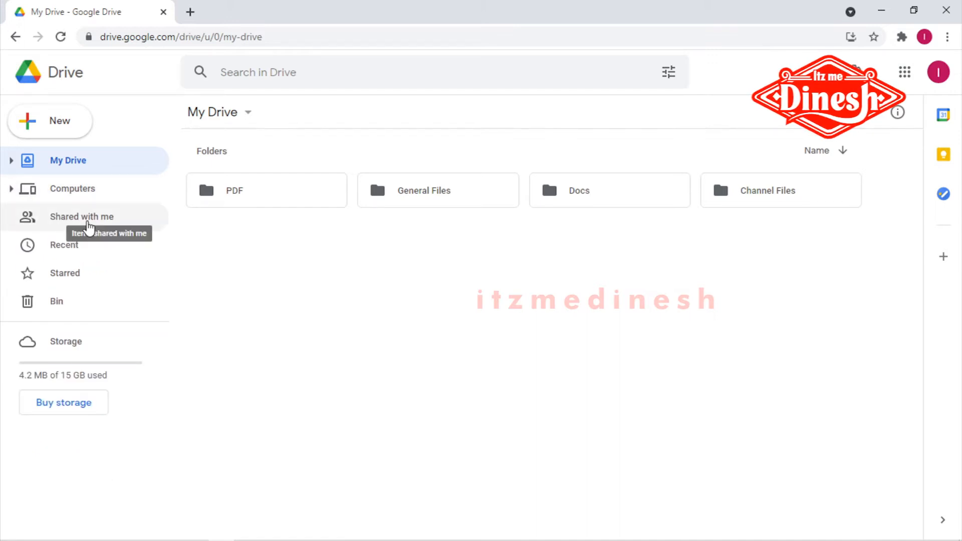
- View the files shared with the account, the recent files and the starred items
left_click(87, 222)
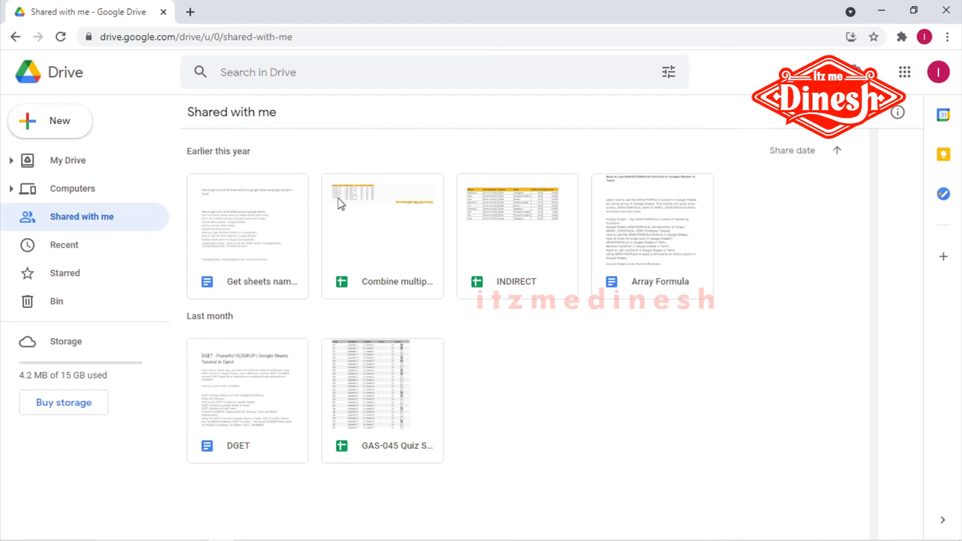
left_click(88, 245)
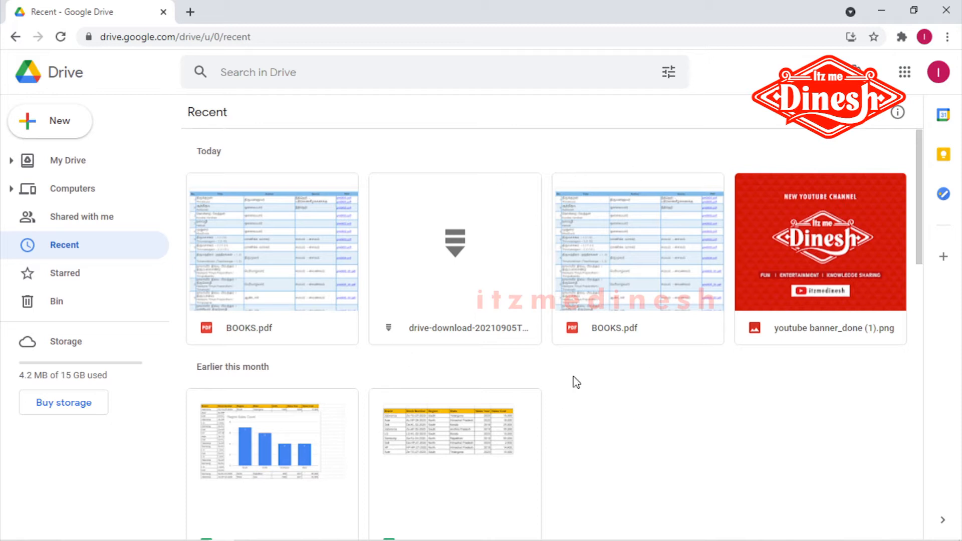
left_click(99, 277)
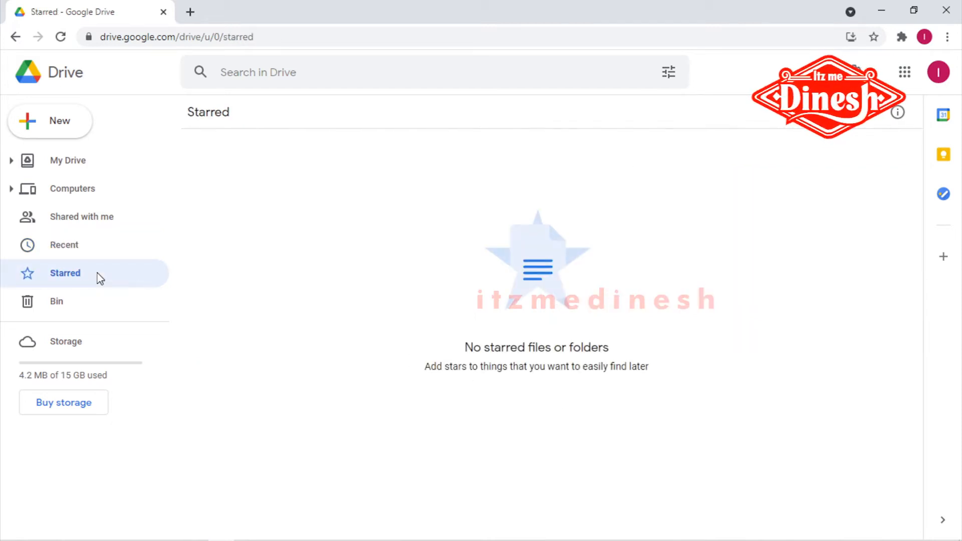
- Add the recent file youtube banner_done (1).png to Starred and show the starred items
left_click(68, 247)
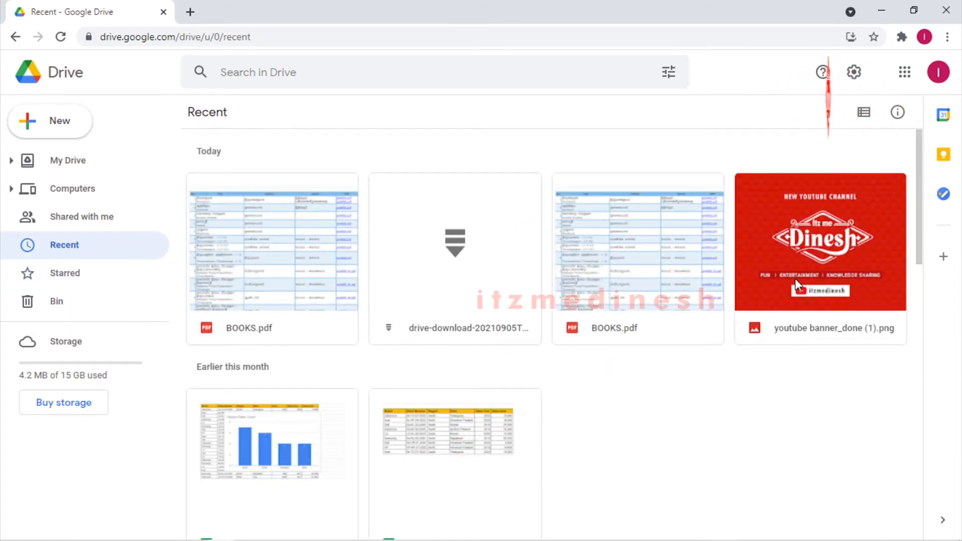
right_click(790, 261)
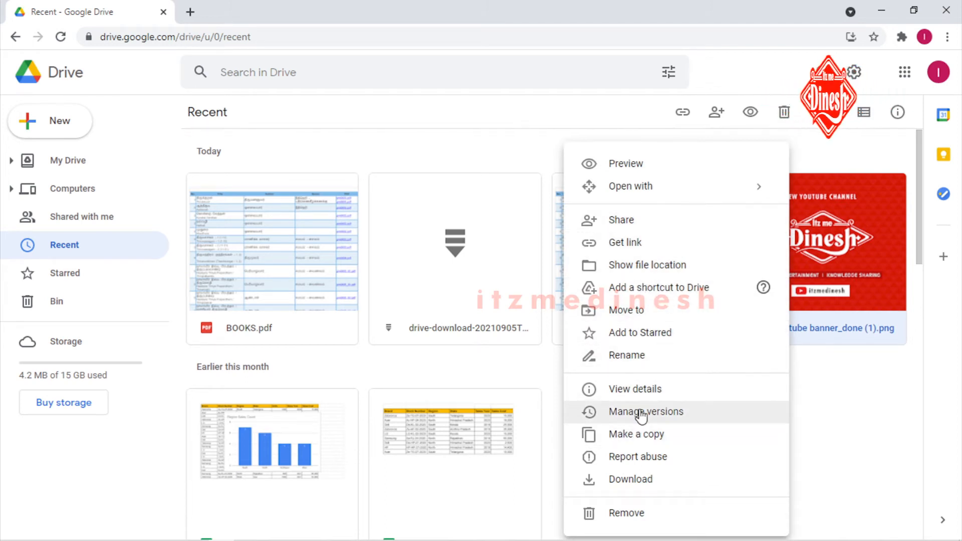
left_click(621, 333)
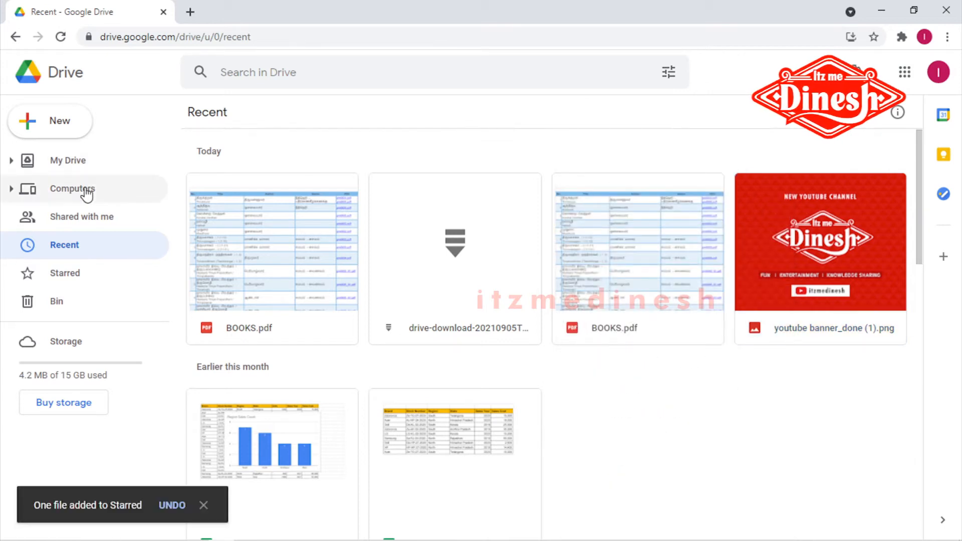
left_click(69, 280)
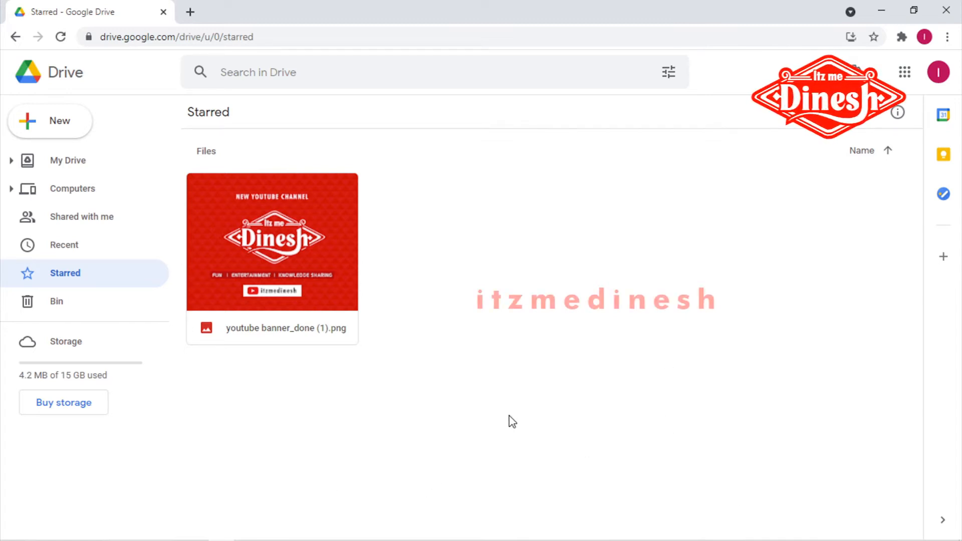
- Check which actions the Bin offers for Sample File.xlsx without applying any
left_click(85, 302)
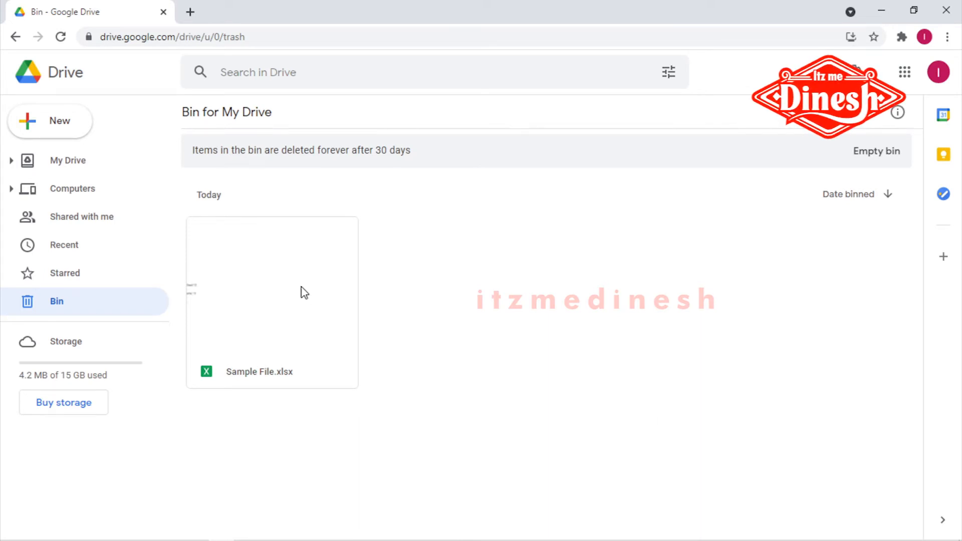
left_click(239, 288)
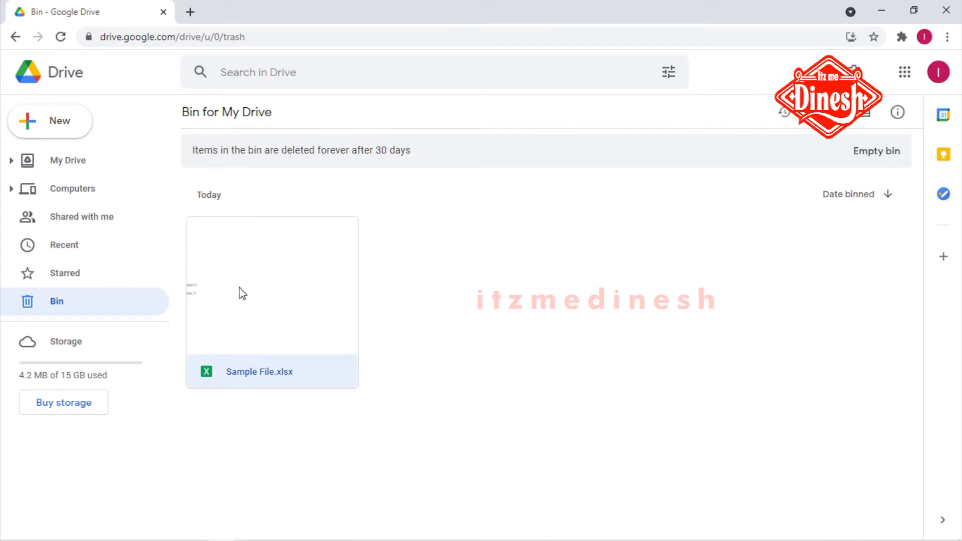
right_click(239, 288)
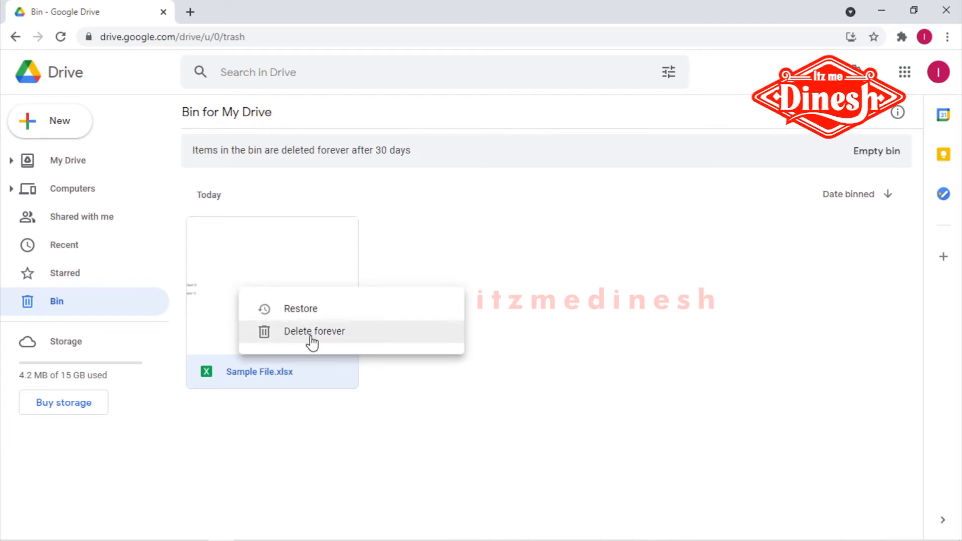
left_click(305, 452)
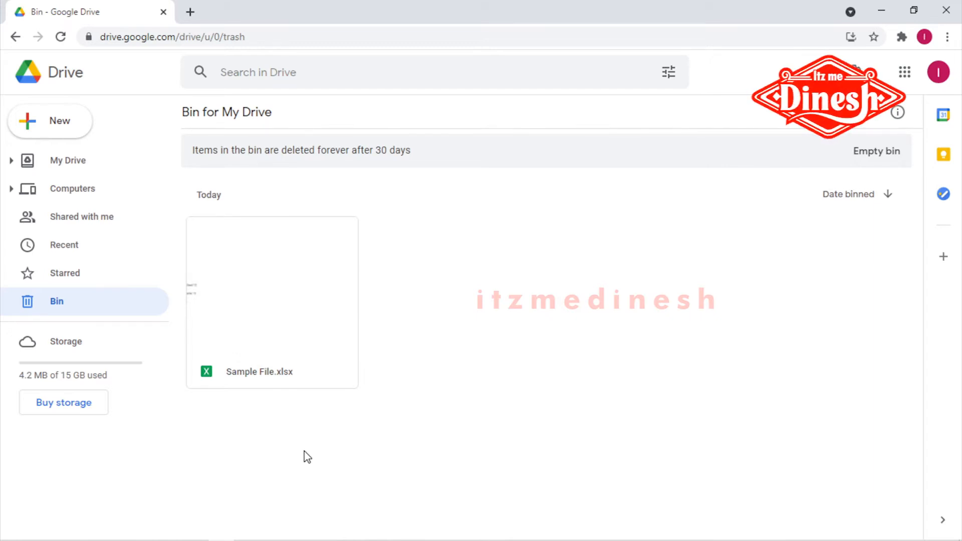
- View the storage used by each file and return to My Drive
left_click(67, 347)
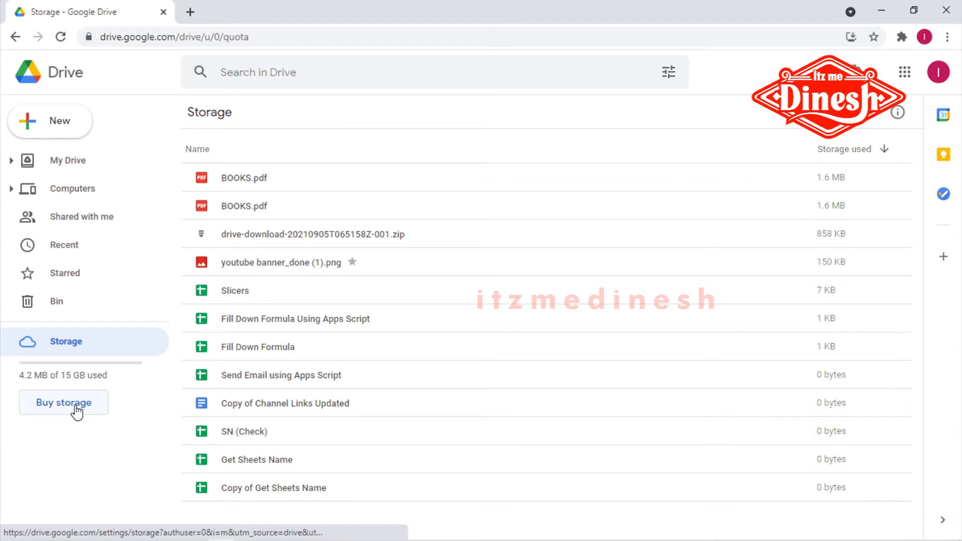
left_click(78, 163)
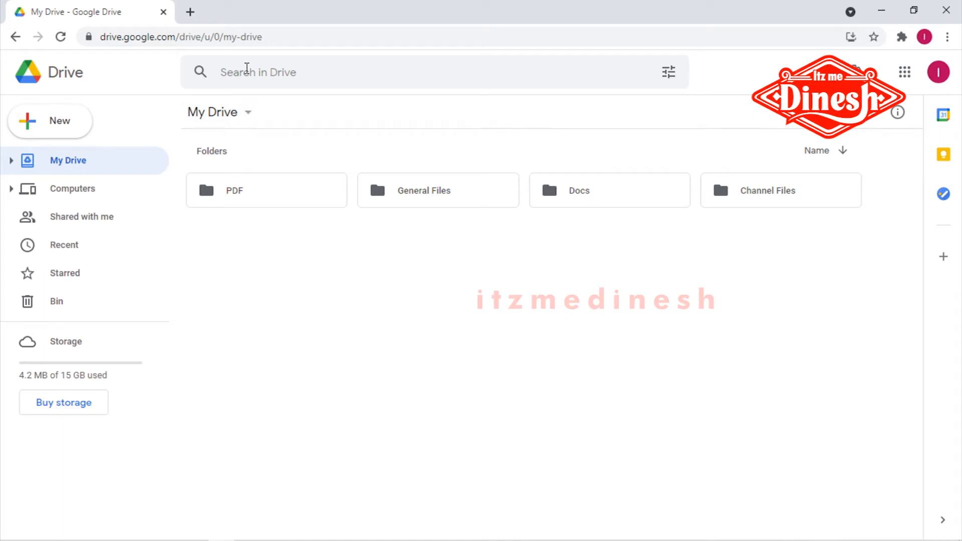
- Search Drive for all PDFs using the file type filter, and clear the search
left_click(247, 70)
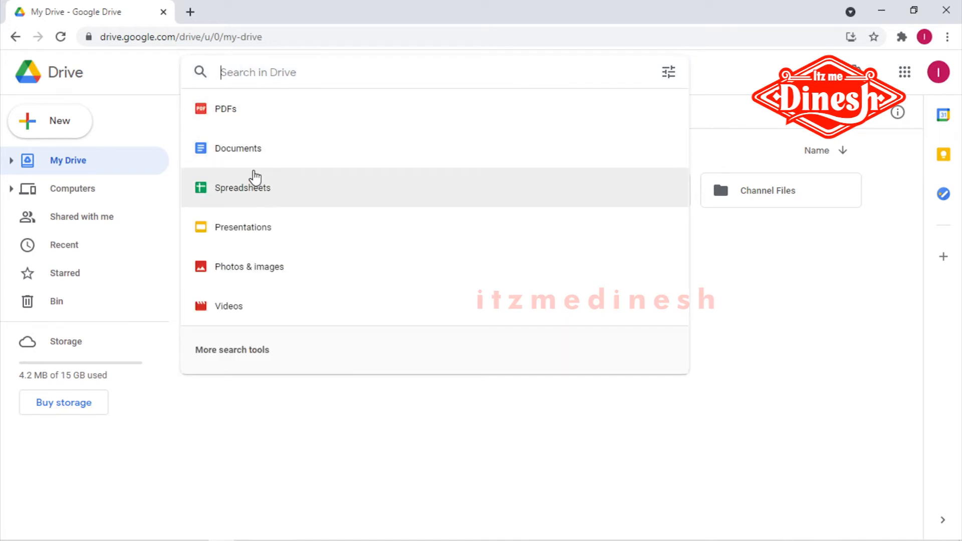
left_click(231, 109)
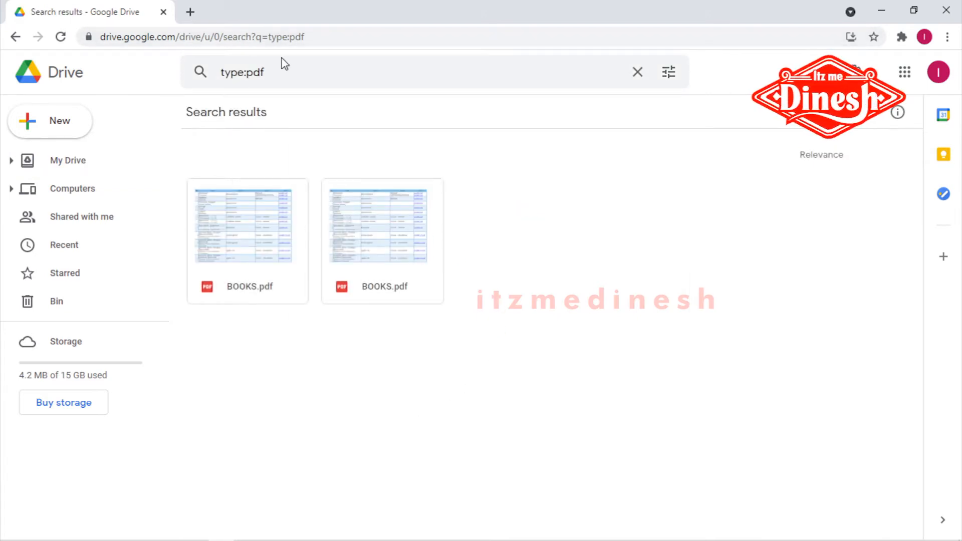
left_click(285, 78)
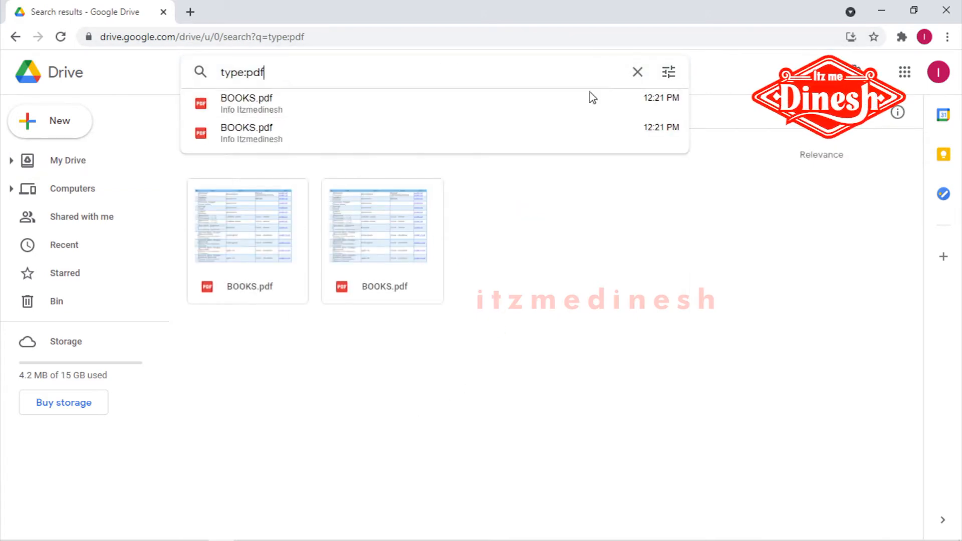
left_click(640, 75)
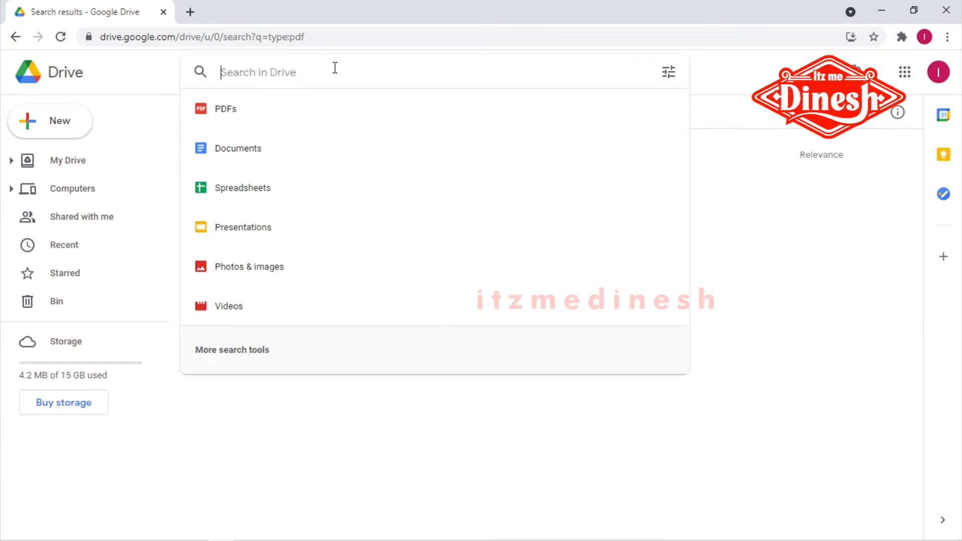
- Search Drive for files of the Documents type, clear the search and return to My Drive
left_click(249, 150)
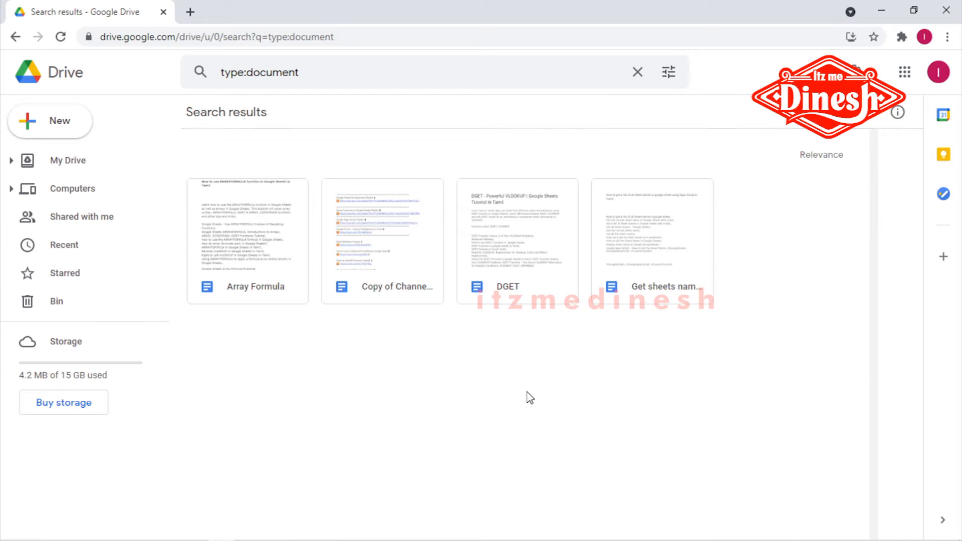
left_click(637, 73)
left_click(65, 161)
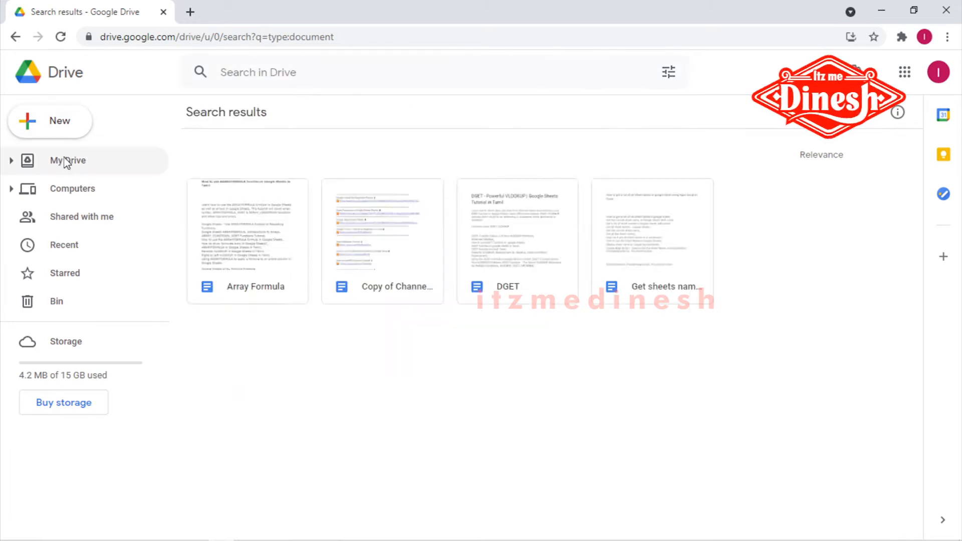
left_click(65, 161)
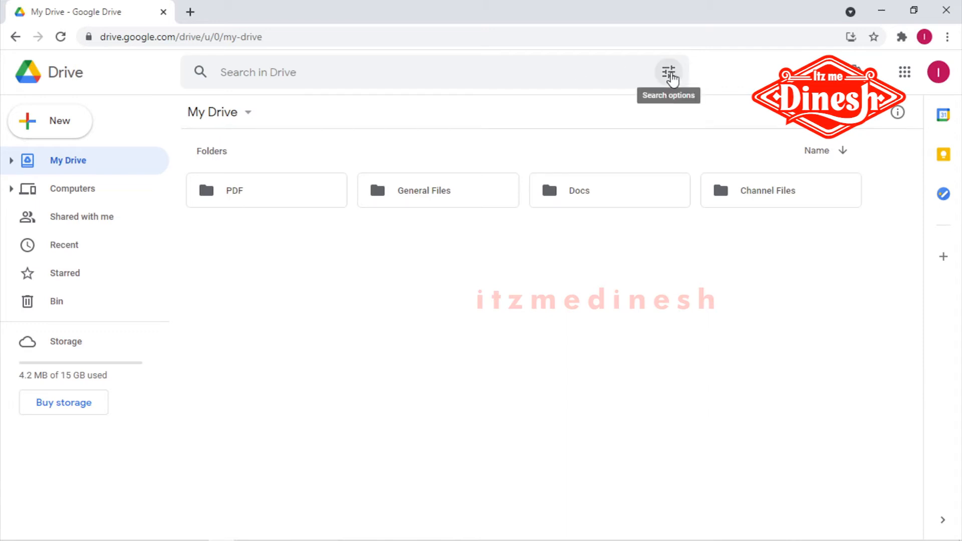
- Examine the Type, Owner and Location choices in the advanced search options without changing them
left_click(672, 79)
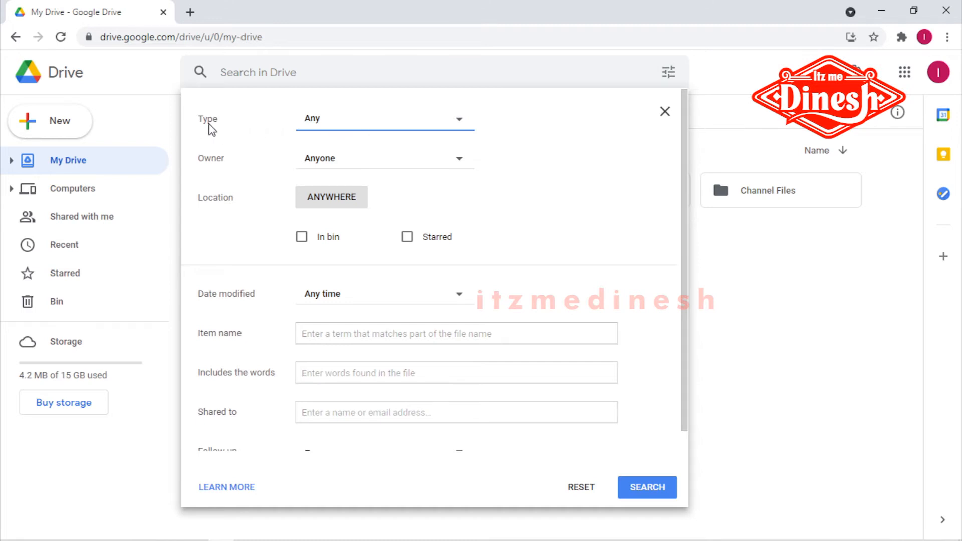
left_click(390, 124)
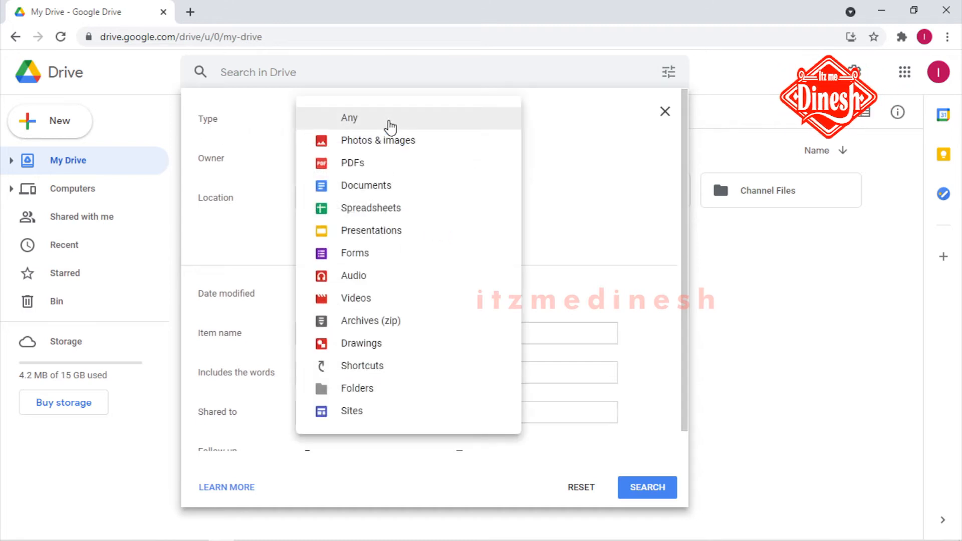
left_click(363, 125)
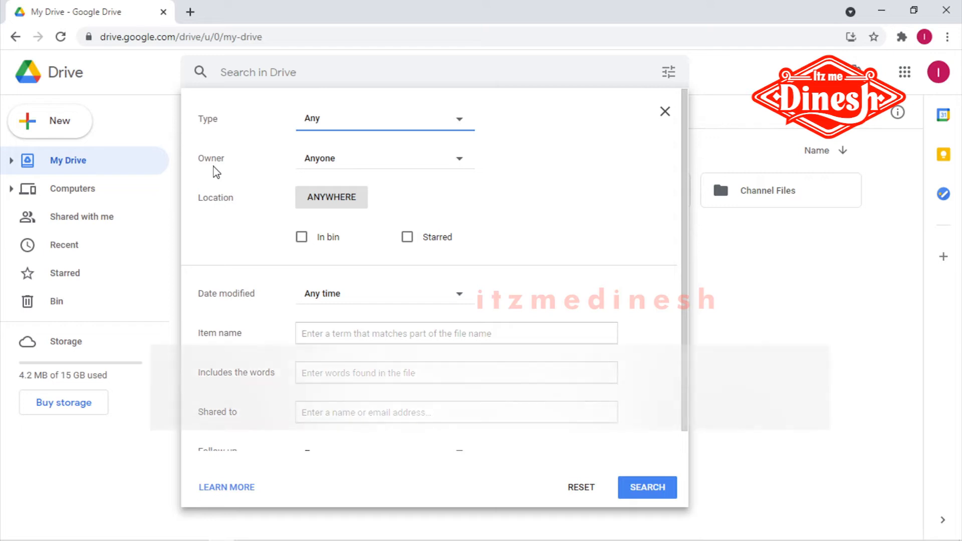
left_click(378, 160)
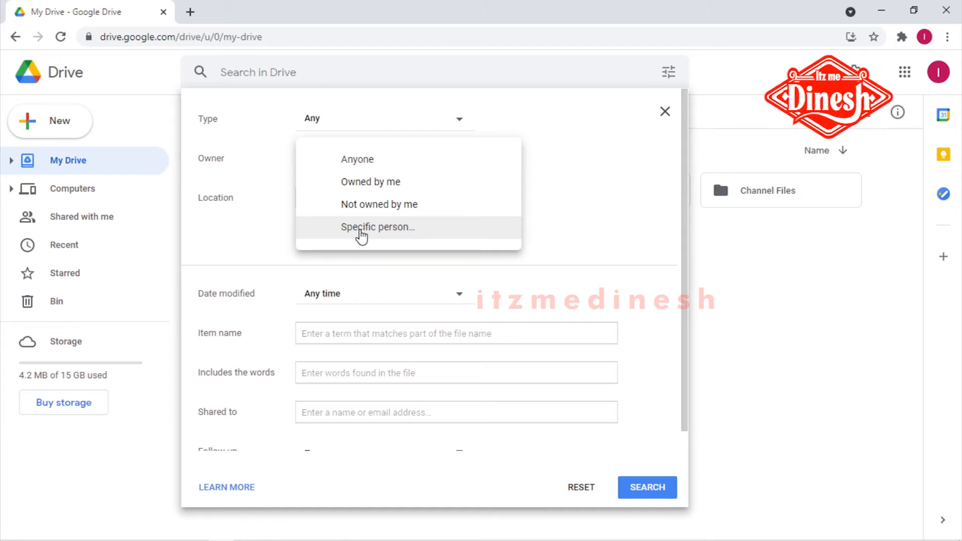
left_click(552, 159)
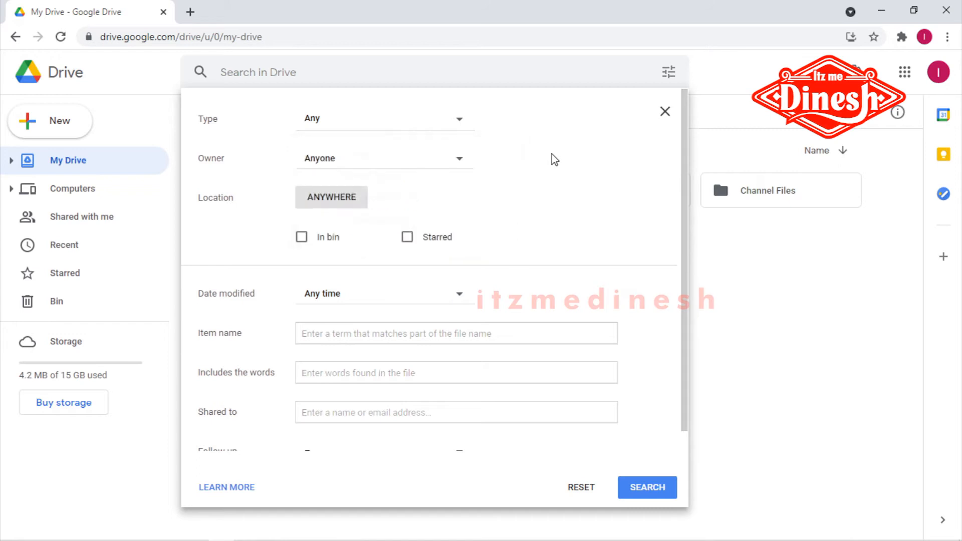
left_click(326, 200)
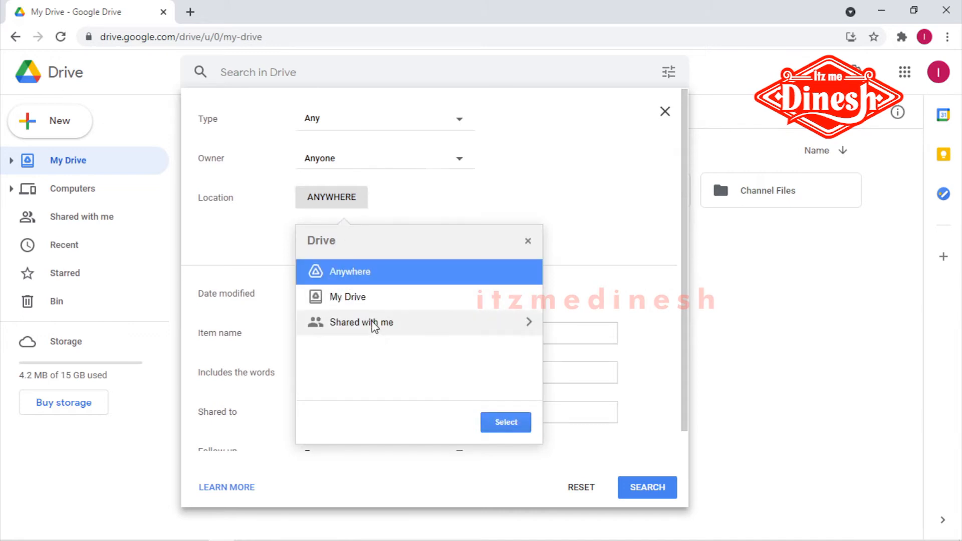
left_click(528, 242)
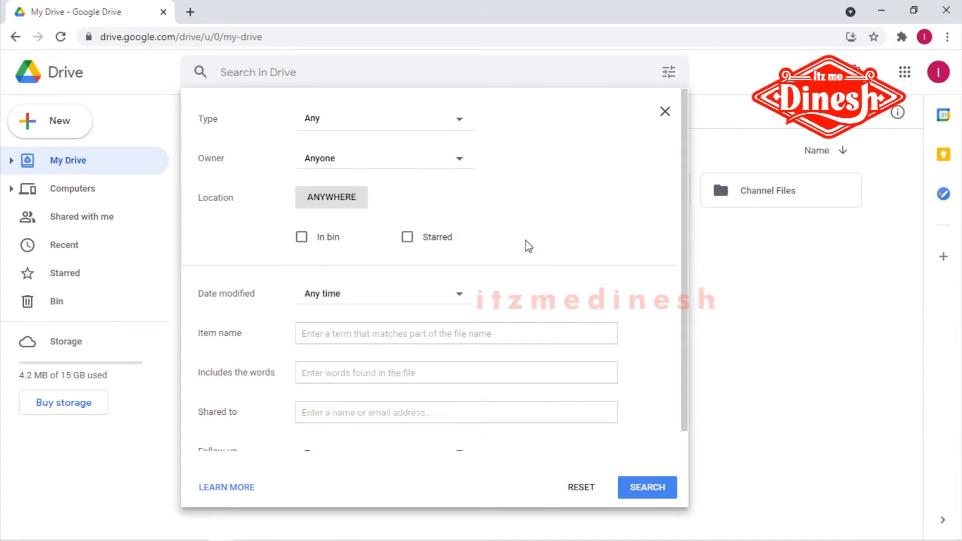
- Try the In bin and Starred search filters together and clear both again
left_click(301, 238)
left_click(407, 237)
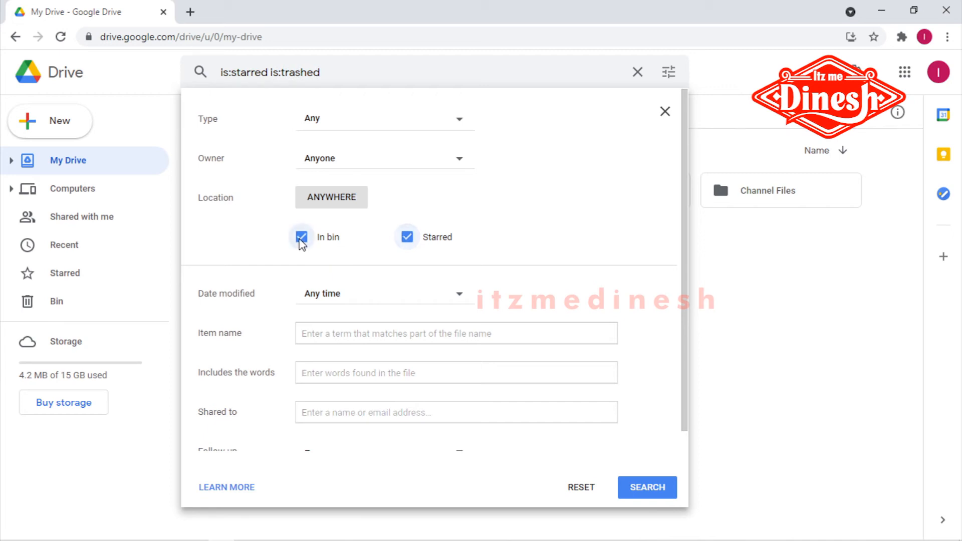
left_click(301, 241)
left_click(408, 239)
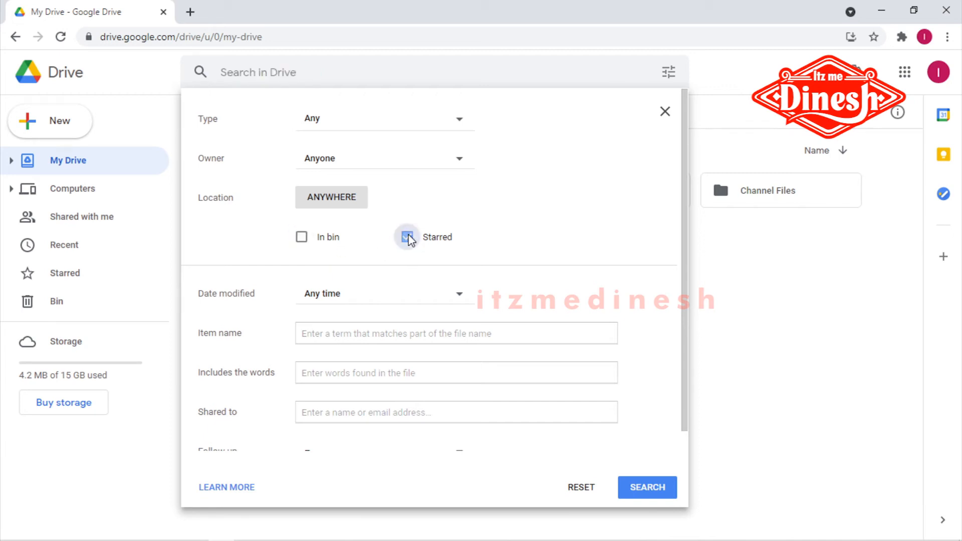
- Examine the Date modified, Item name, Includes the words, Shared to and Follow up search options without setting any
left_click(409, 294)
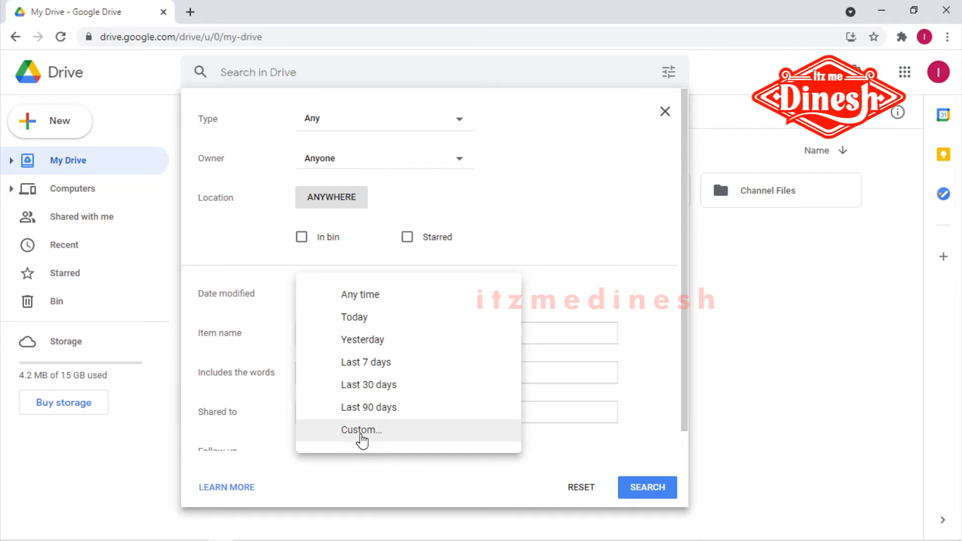
left_click(554, 251)
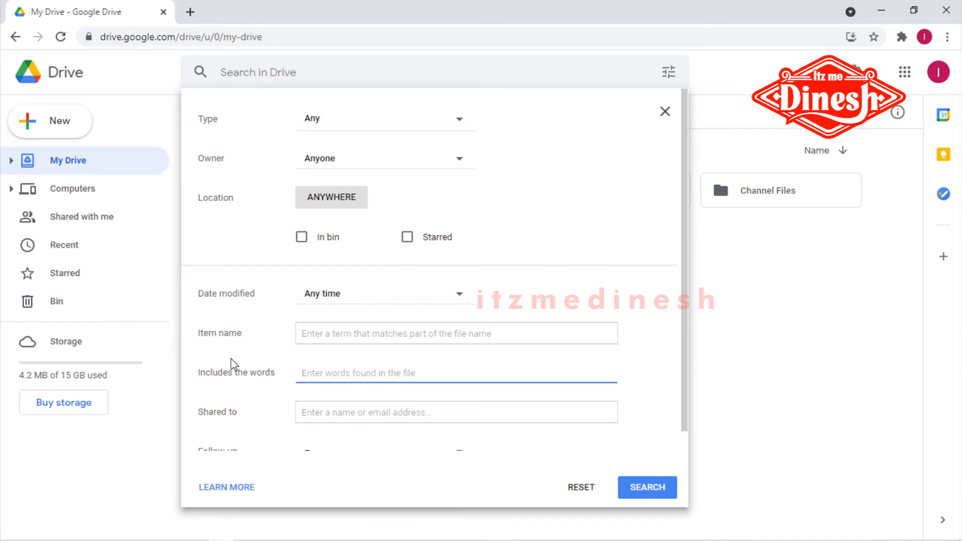
left_click(344, 337)
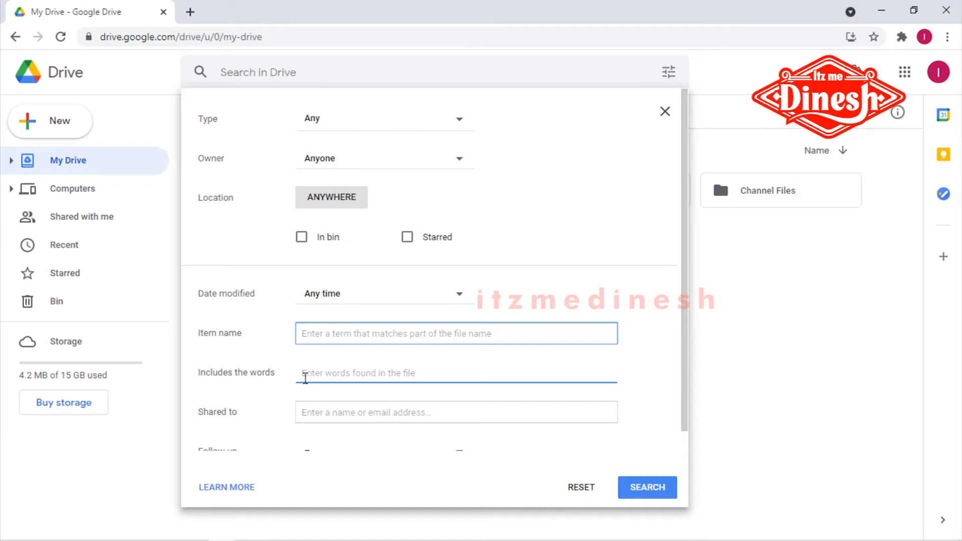
scroll(305, 377, "down", 1)
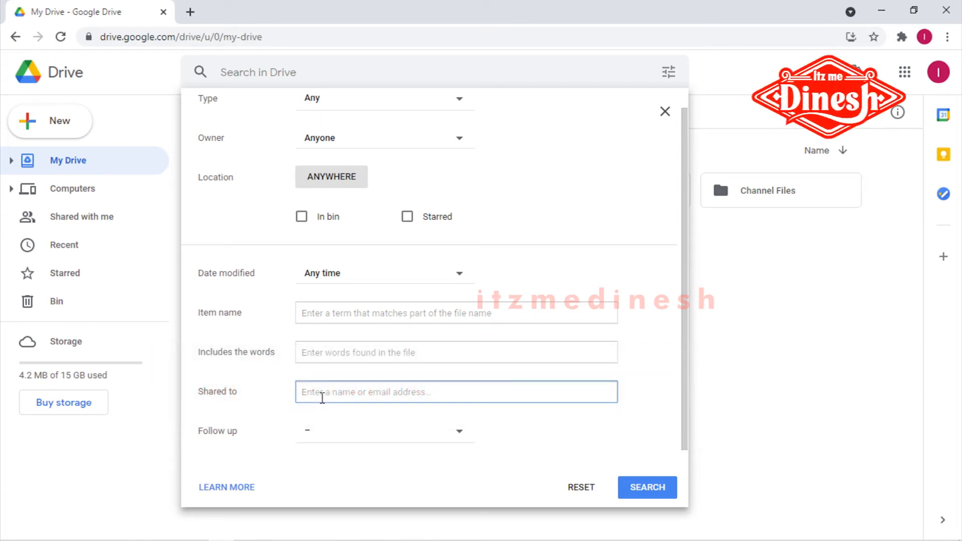
left_click(417, 433)
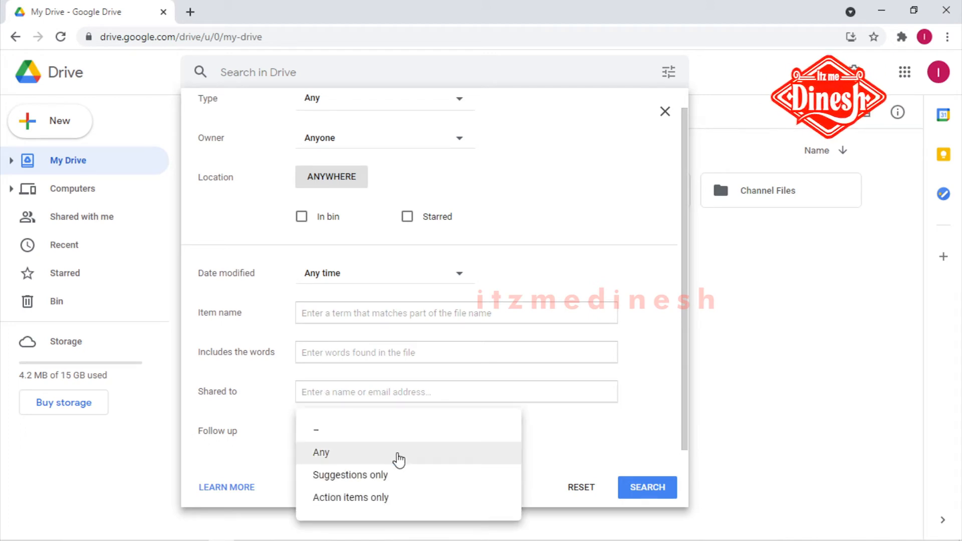
left_click(637, 434)
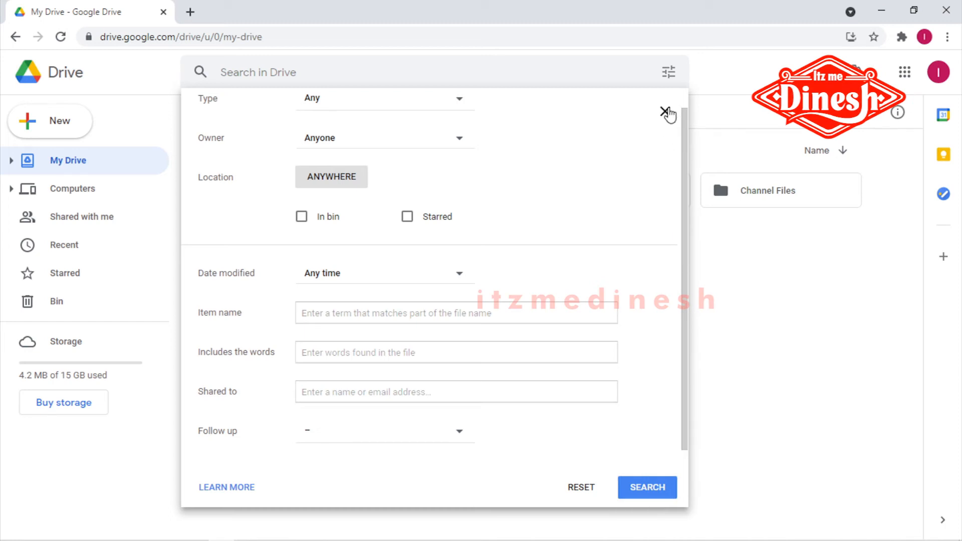
scroll(391, 208, "up", 1)
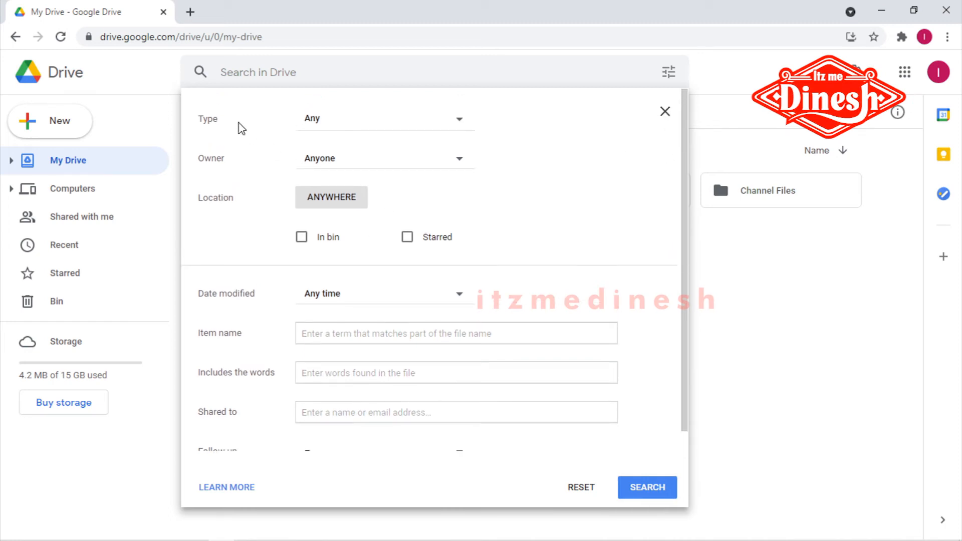
- Search for files that include the word pivot, clear the search and return to My Drive
left_click(340, 368)
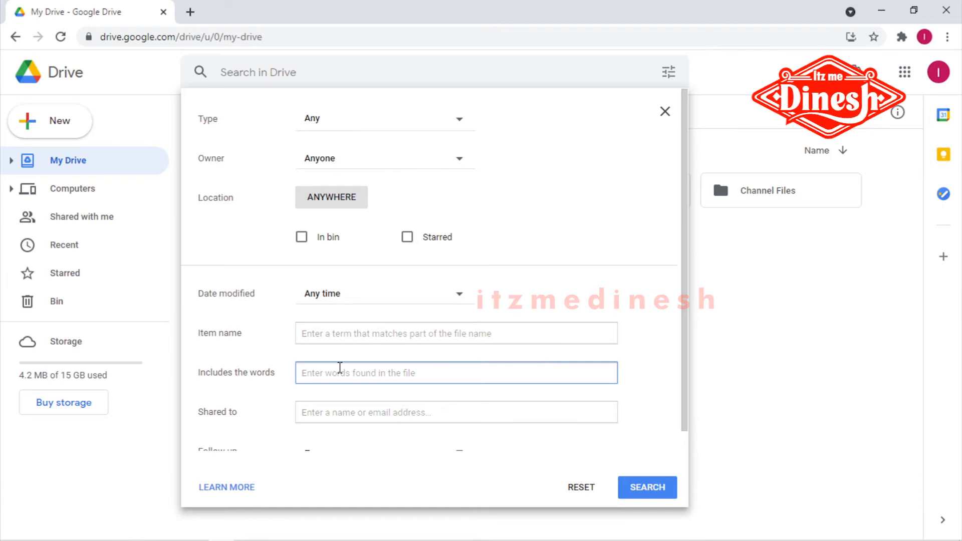
type("pivot")
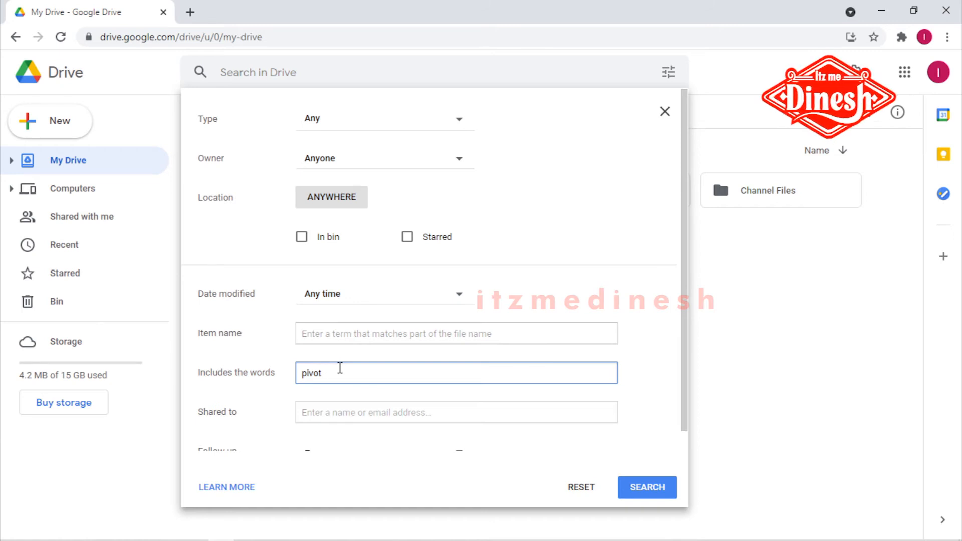
left_click(655, 491)
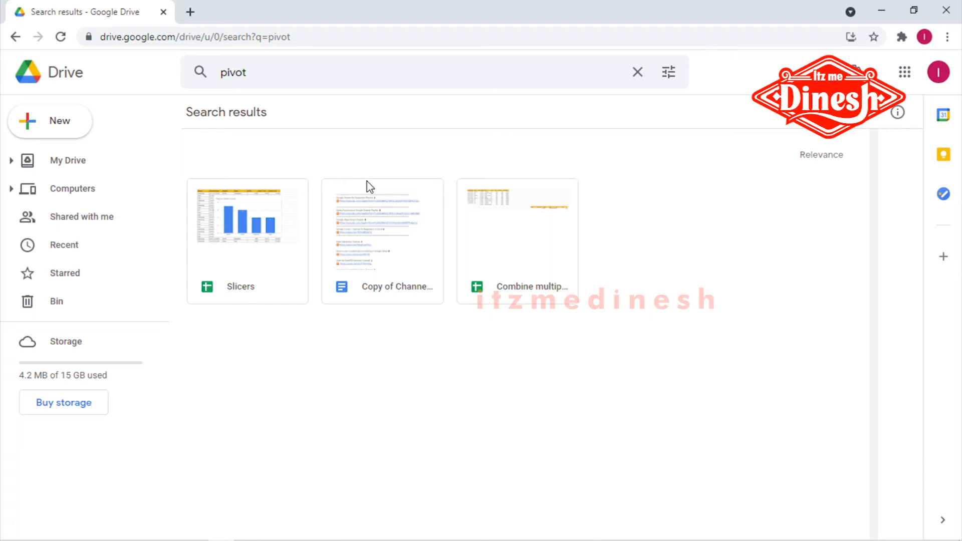
left_click(637, 72)
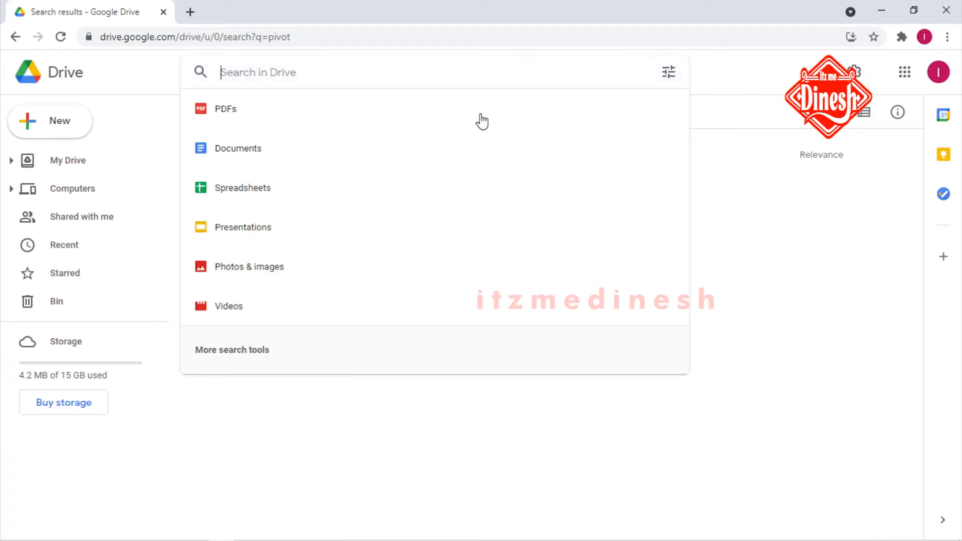
left_click(76, 161)
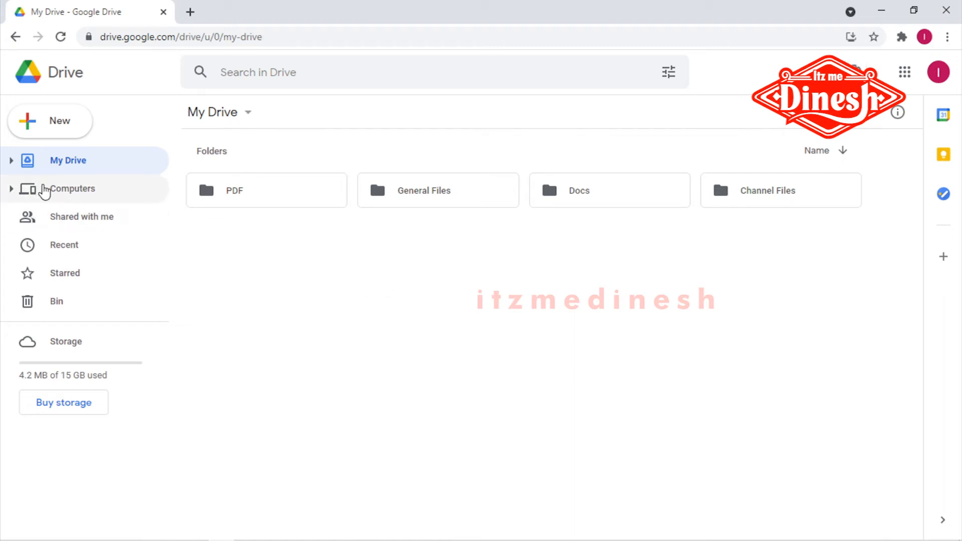
- Check the different places in My Drive that offer creating folders, uploading and making Google files, including the additional apps, without creating anything
left_click(251, 114)
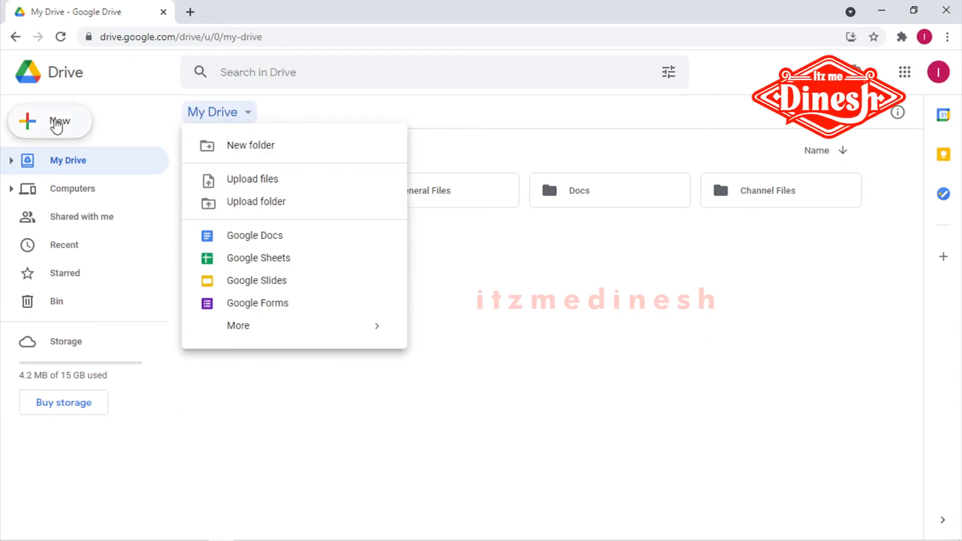
left_click(36, 121)
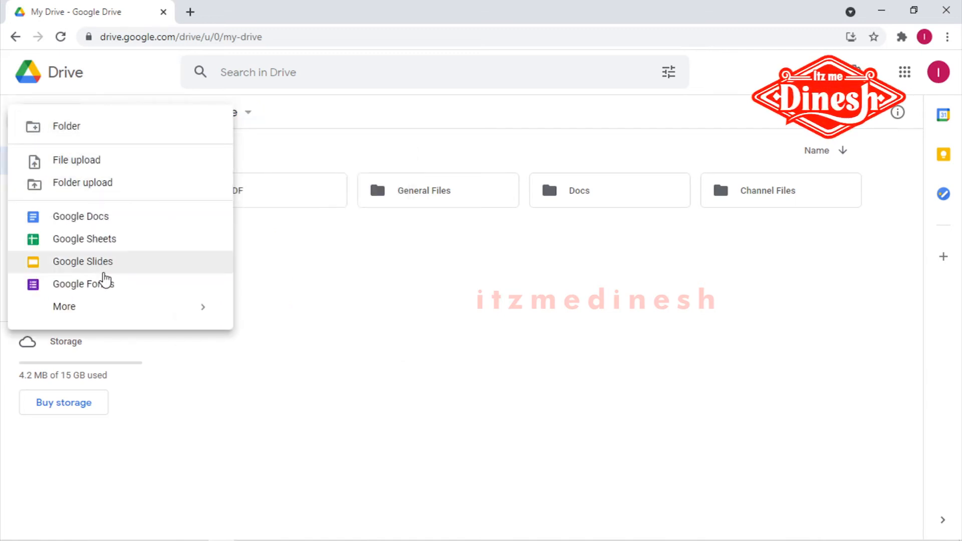
mouse_move(103, 308)
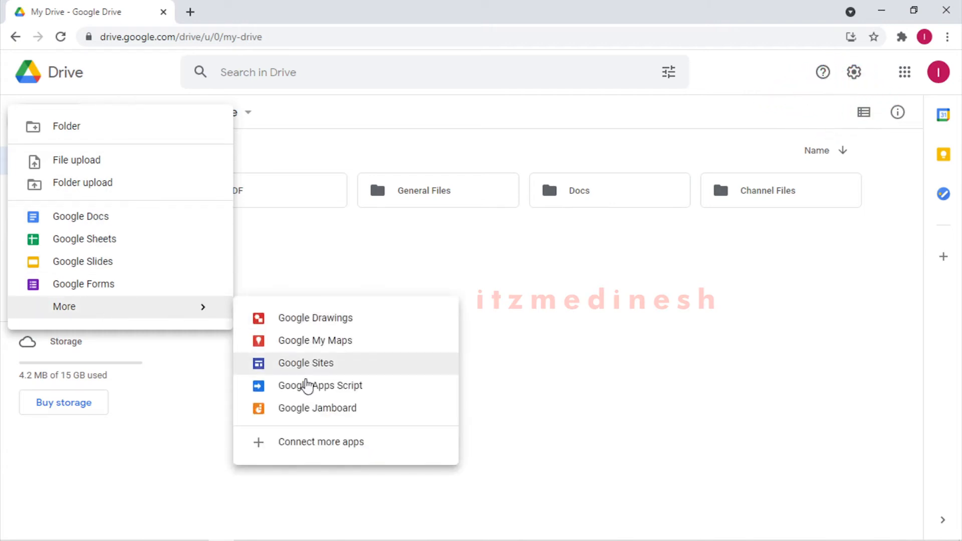
left_click(310, 271)
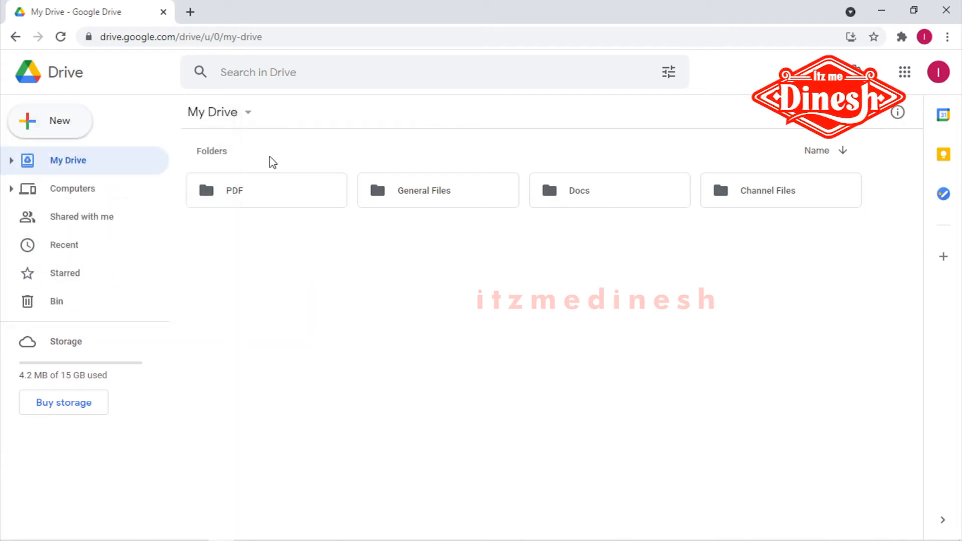
left_click(251, 112)
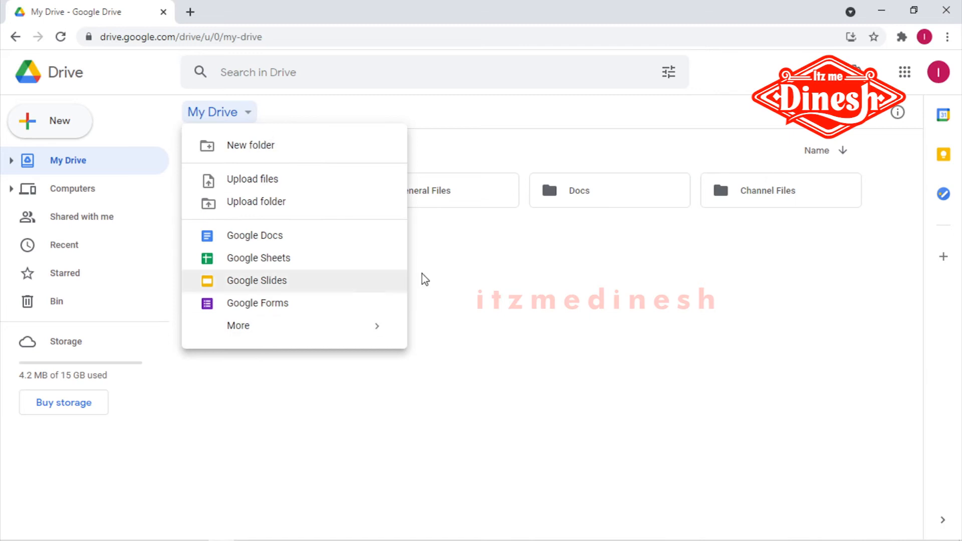
left_click(471, 288)
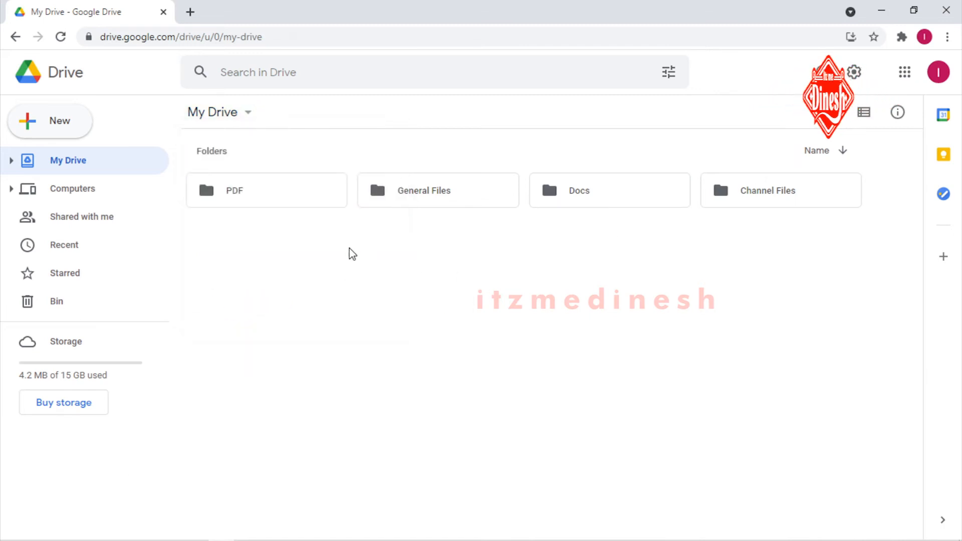
right_click(355, 289)
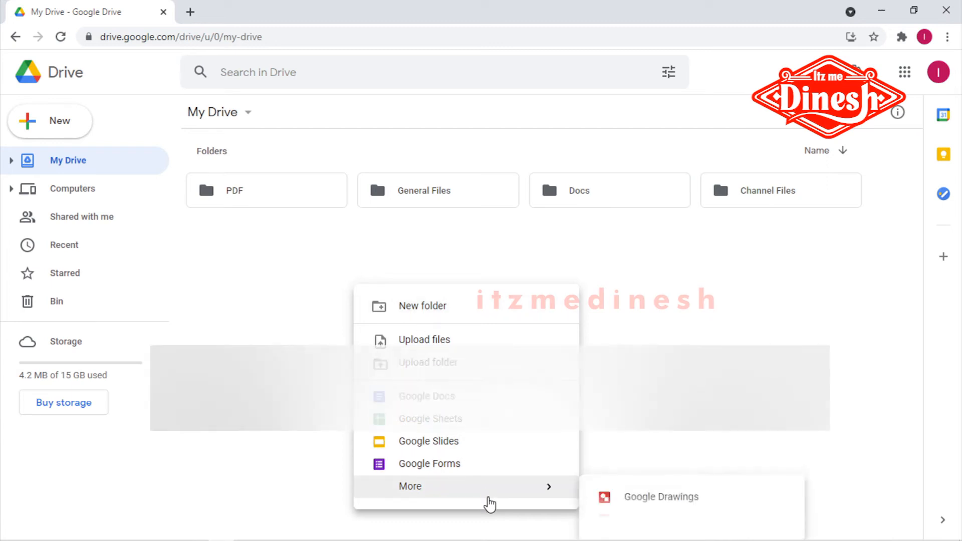
- Create a new folder named Folders in My Drive
left_click(257, 335)
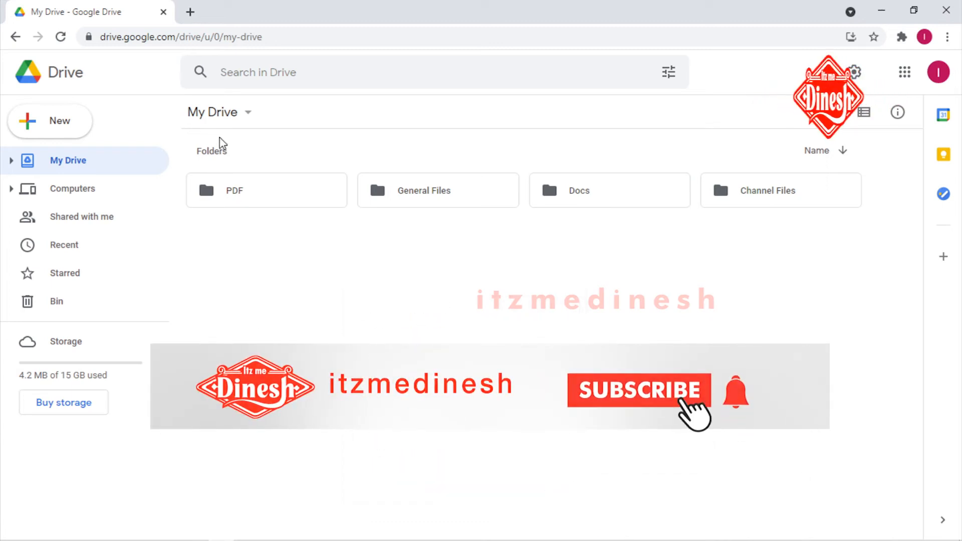
right_click(223, 258)
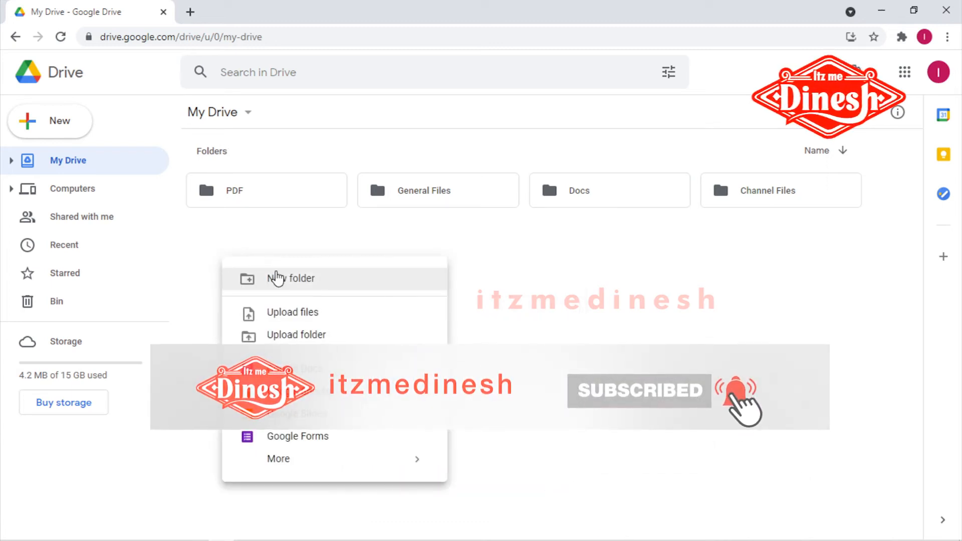
left_click(275, 278)
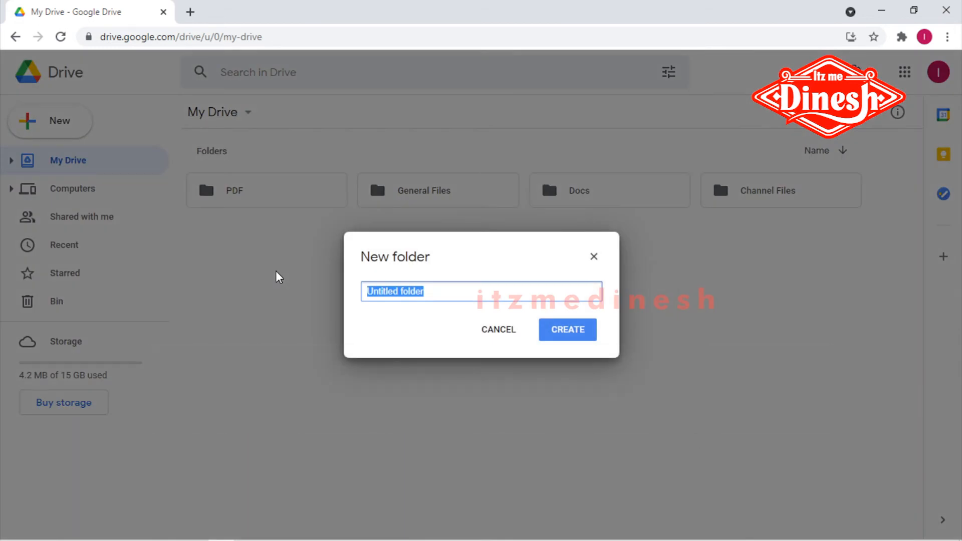
type("Folders")
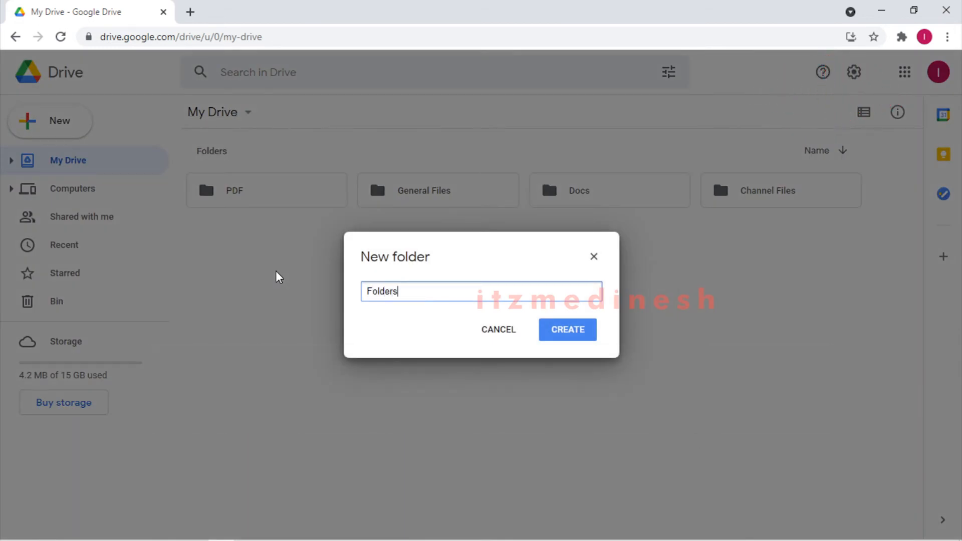
key("Return")
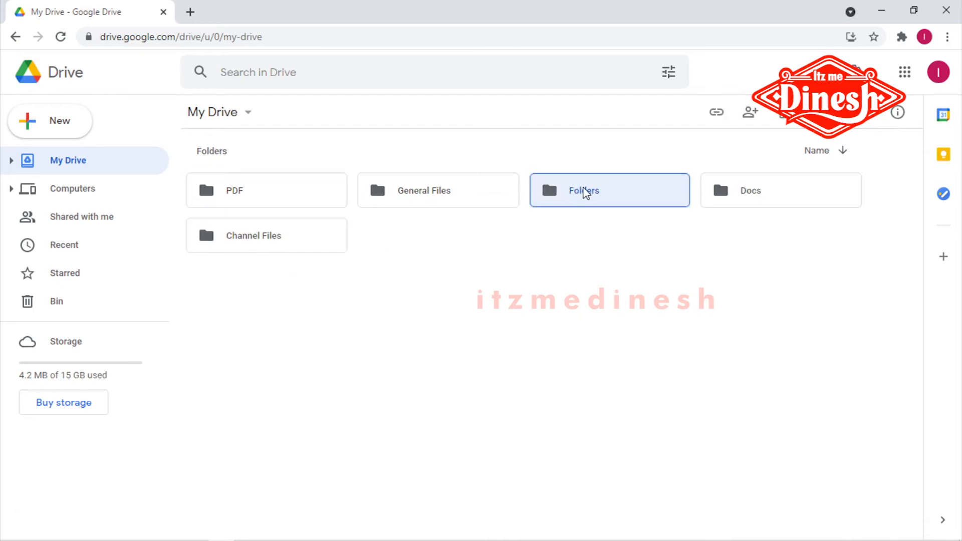
- Open the file chooser for uploading files to My Drive and cancel it without choosing a file
left_click(249, 118)
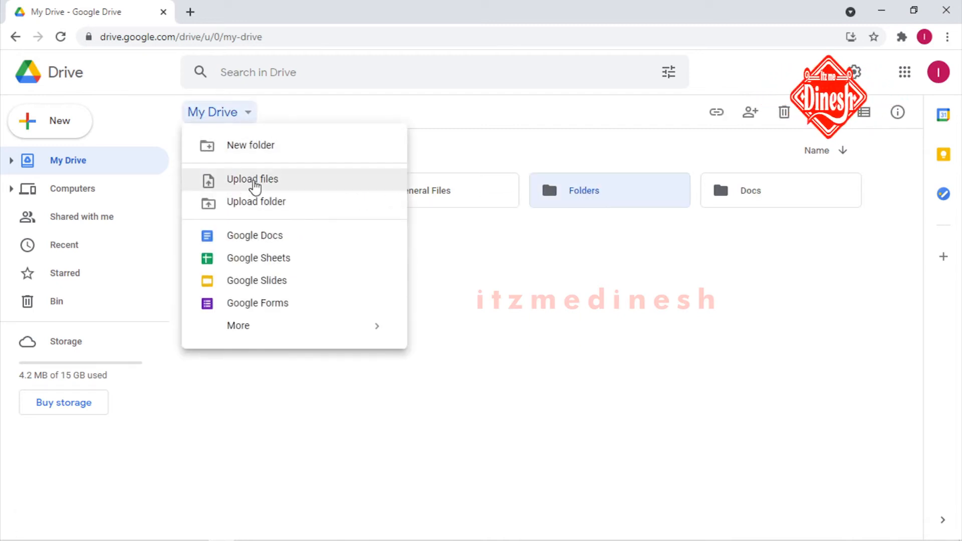
left_click(254, 180)
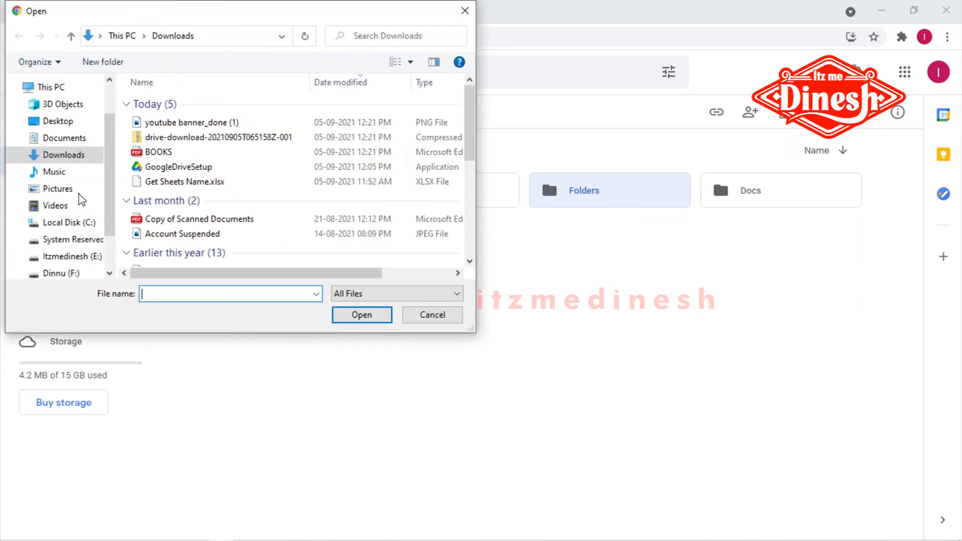
left_click(428, 320)
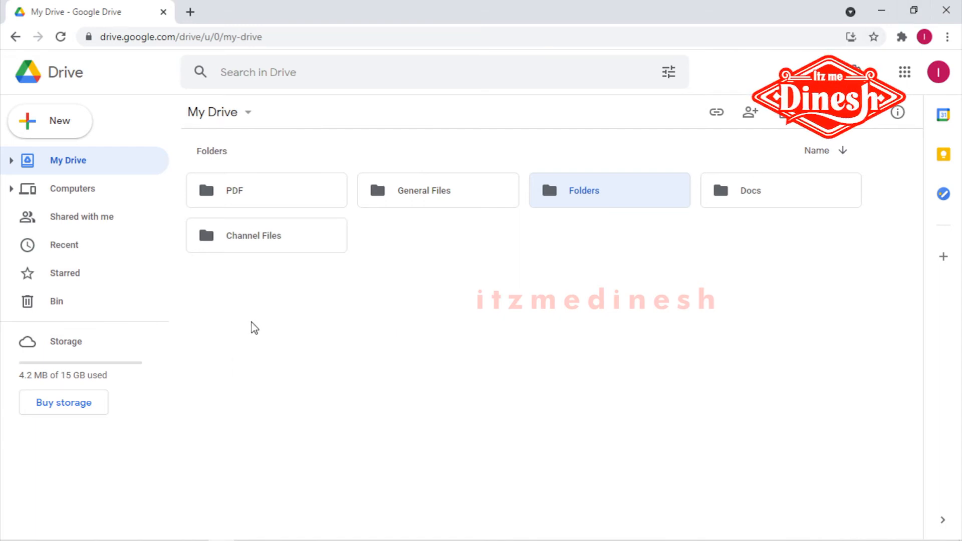
- Shrink the browser window to expose the desktop, upload Sample File.xlsx from there into My Drive and dismiss the upload notice
left_click(914, 10)
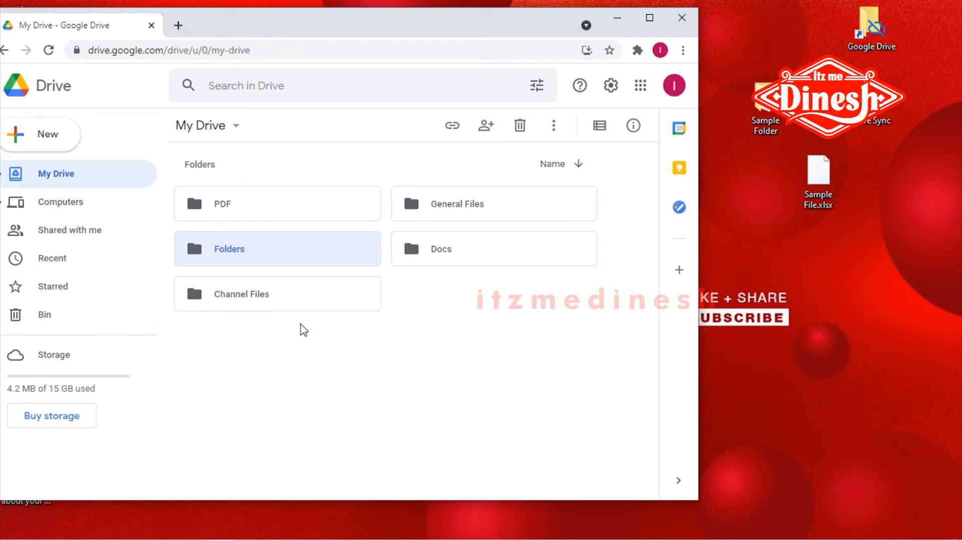
left_click(821, 180)
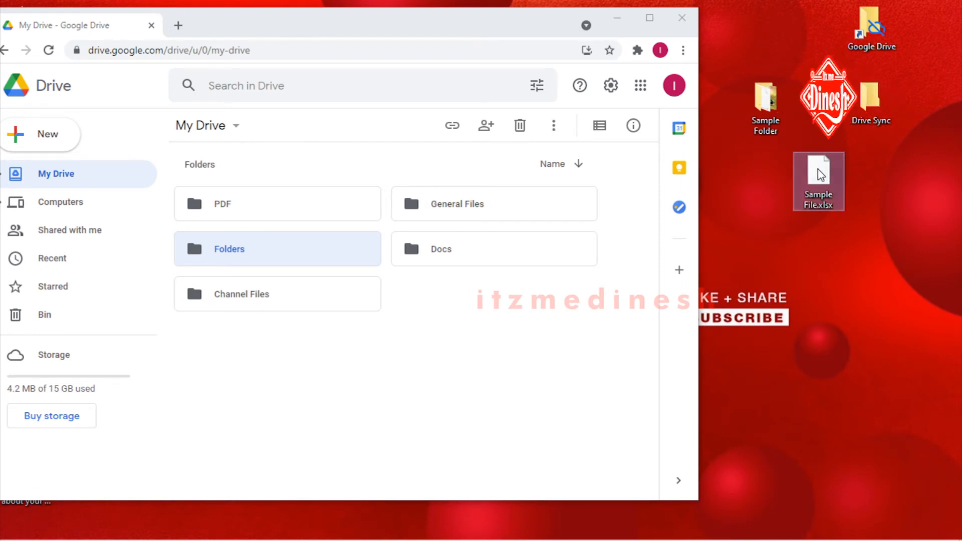
mouse_move(821, 174)
right_click(336, 356)
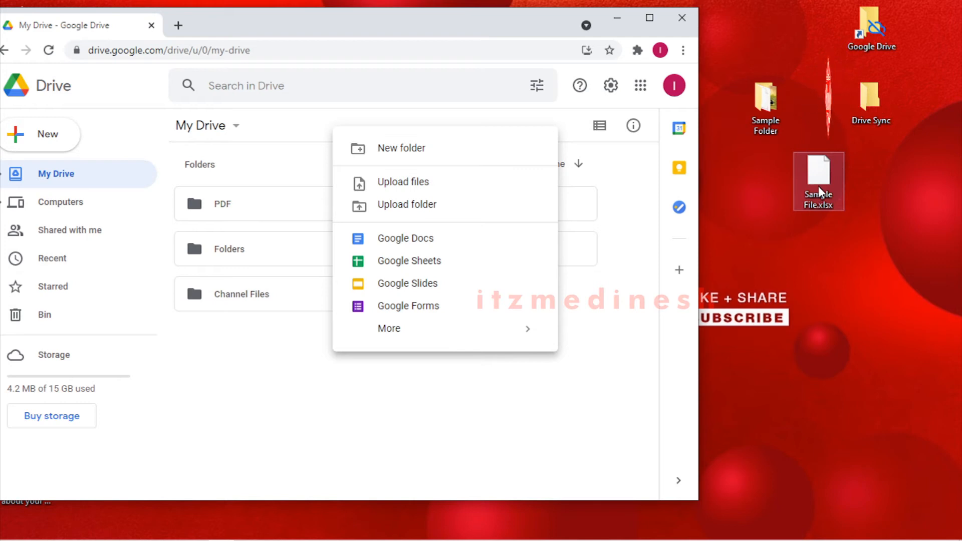
left_click(513, 445)
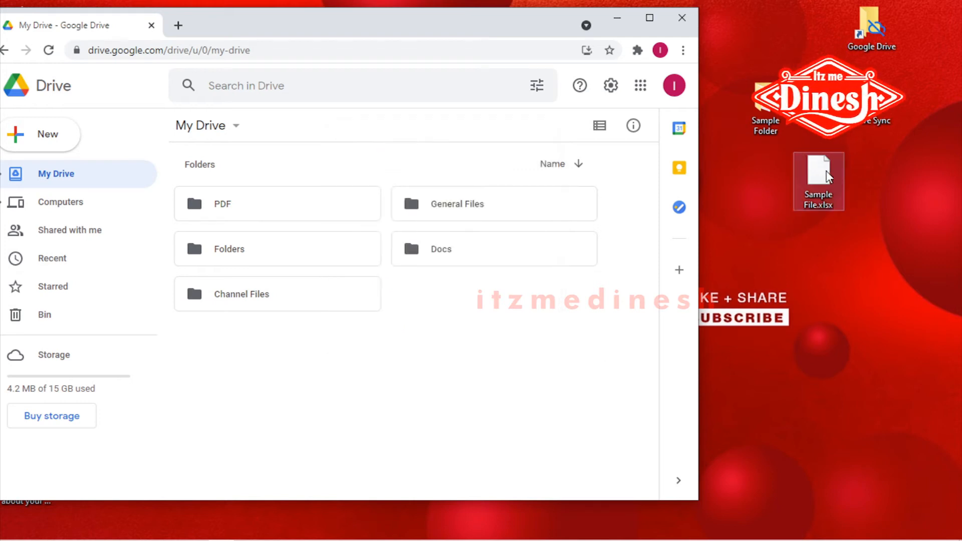
left_click_drag(824, 175, 338, 381)
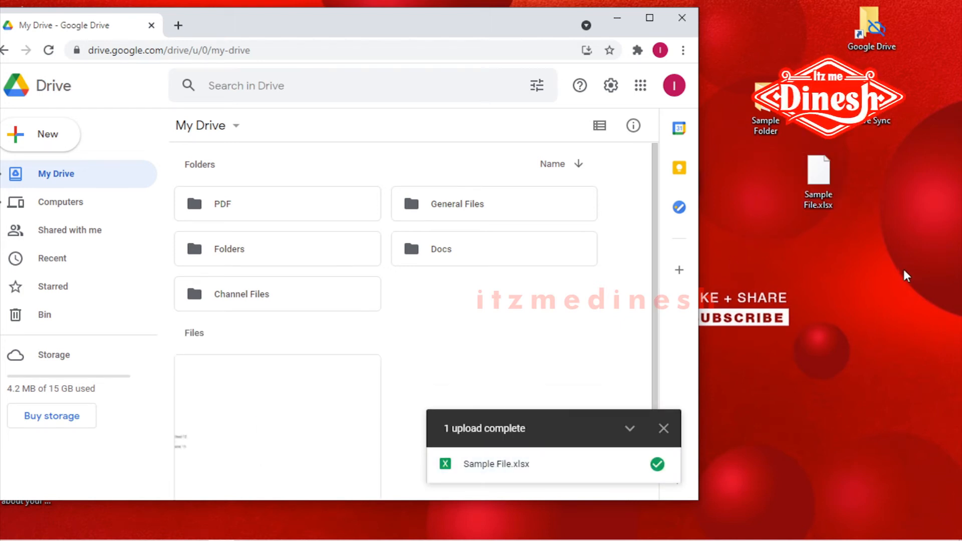
left_click_drag(904, 272, 787, 14)
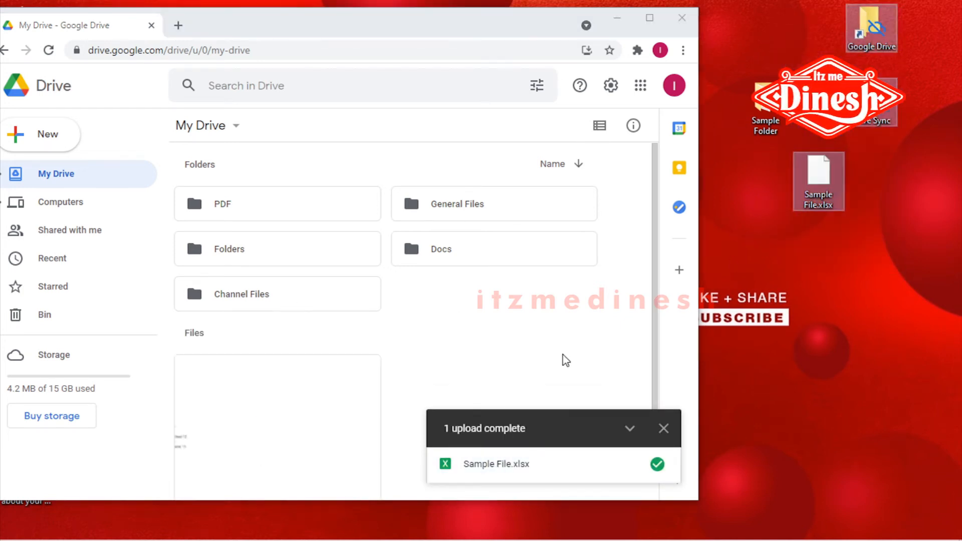
mouse_move(501, 482)
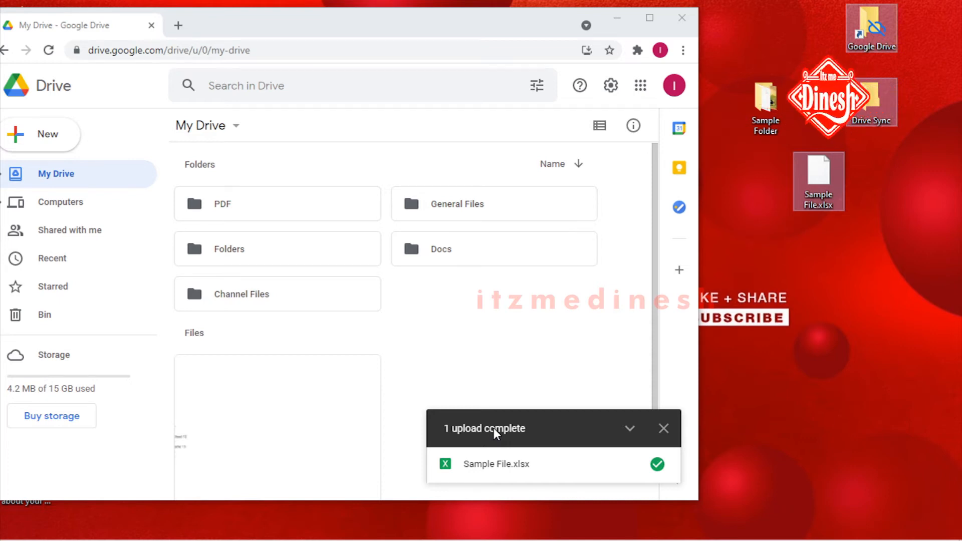
left_click(663, 427)
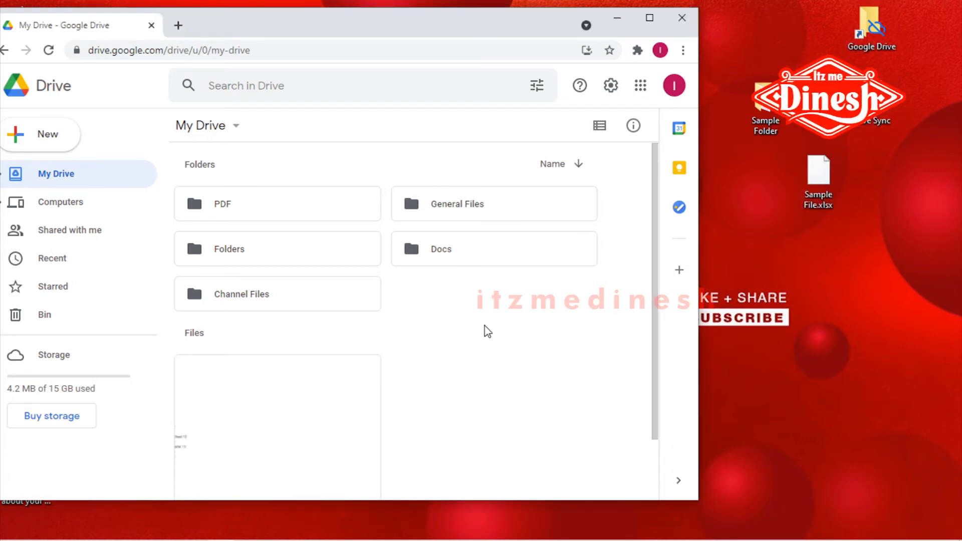
- Check the uploaded Sample File.xlsx in My Drive and the folder upload option without uploading a folder
scroll(479, 306, "down", 2)
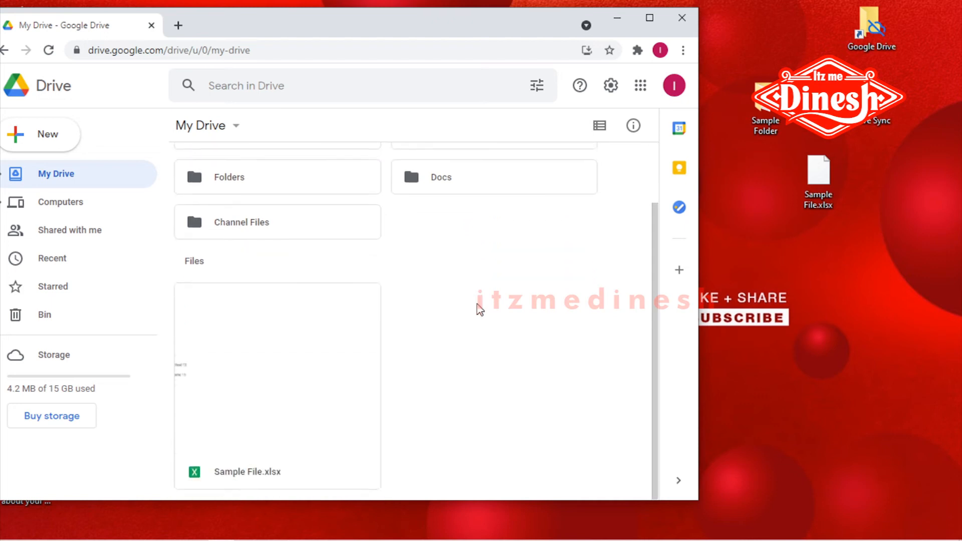
left_click(262, 395)
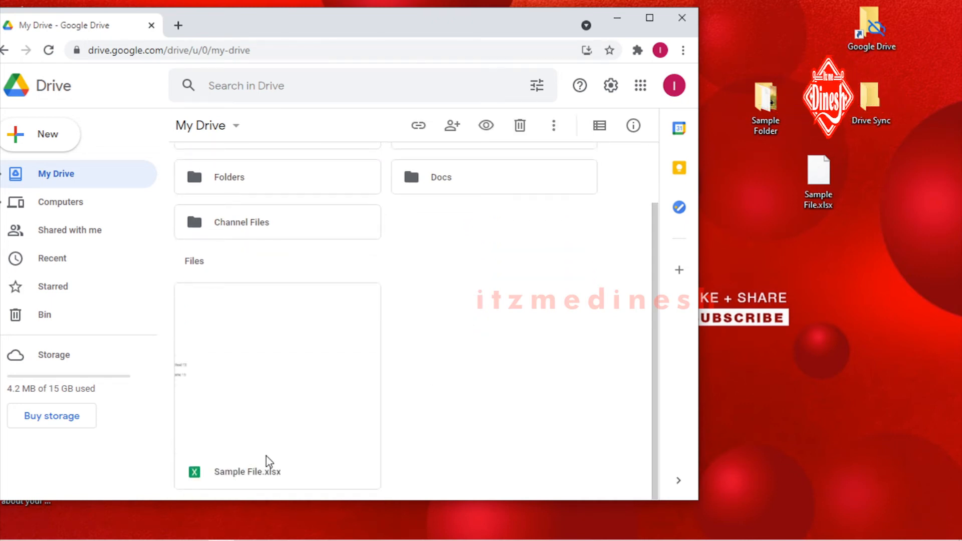
scroll(456, 374, "up", 2)
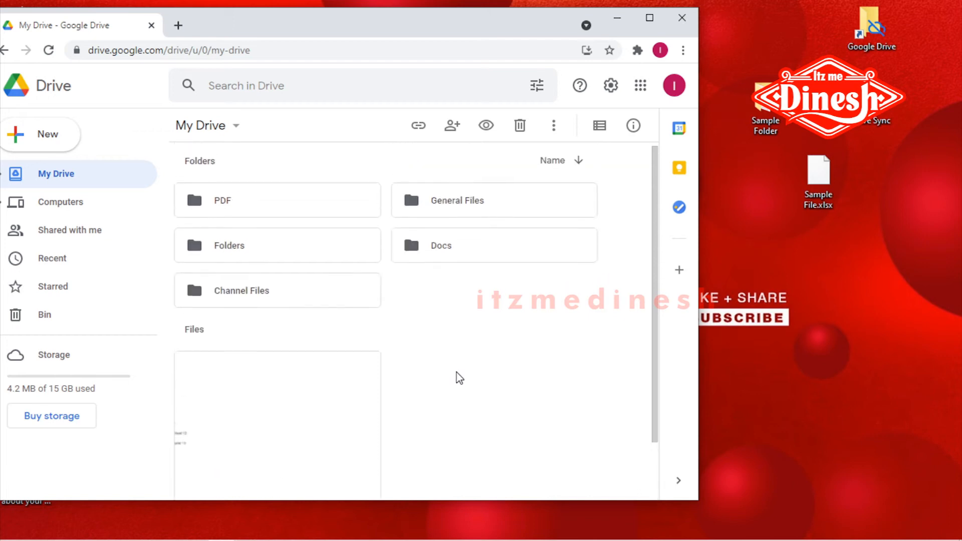
right_click(442, 300)
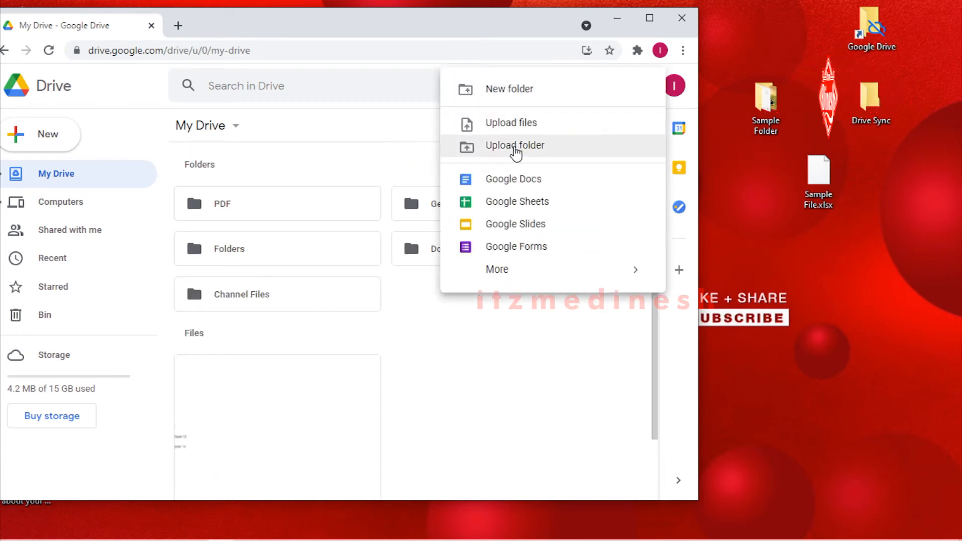
left_click(516, 407)
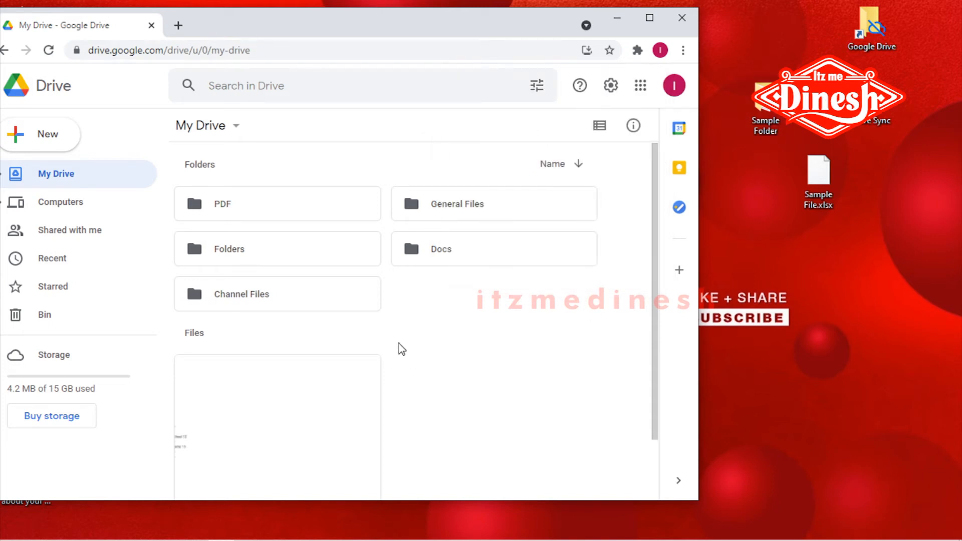
- Remove Sample File.xlsx from My Drive and maximize the browser window again
right_click(270, 417)
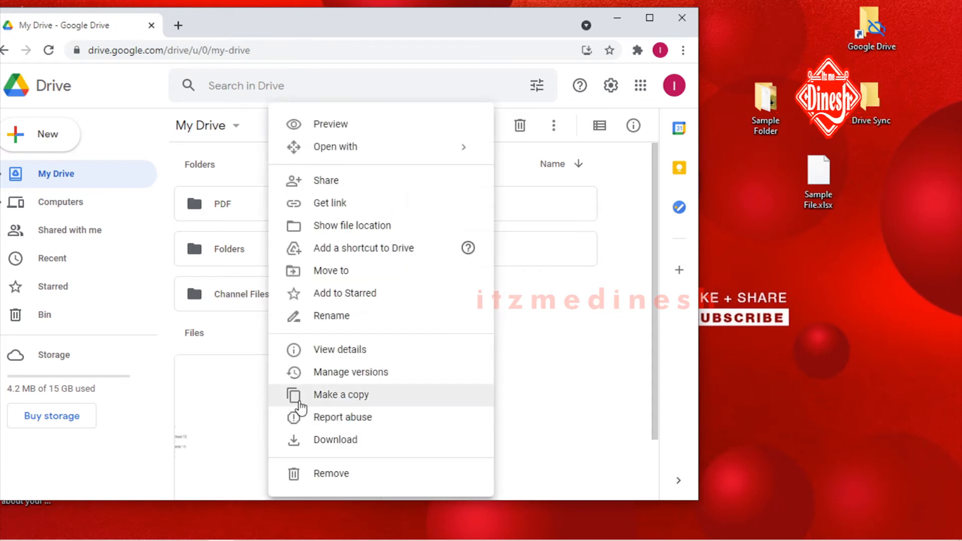
left_click(351, 475)
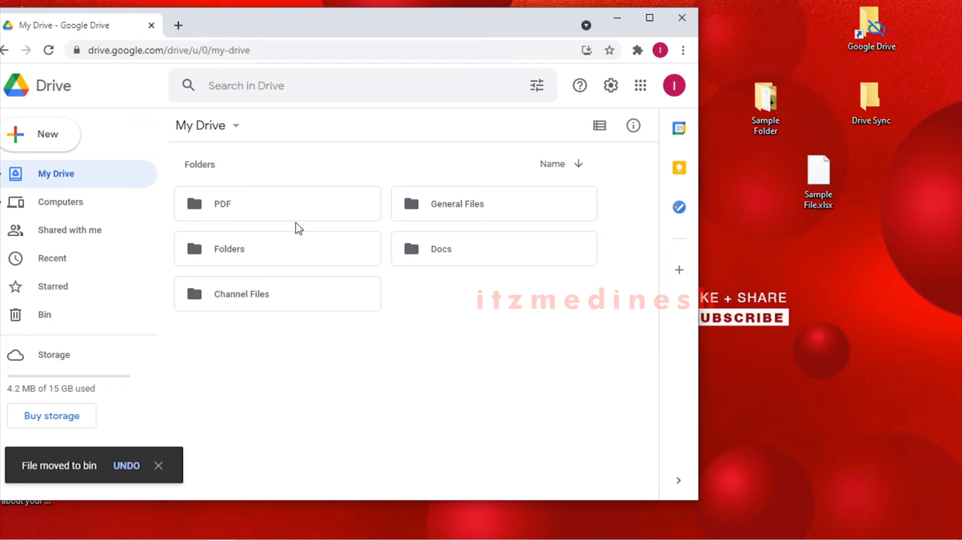
left_click(430, 206)
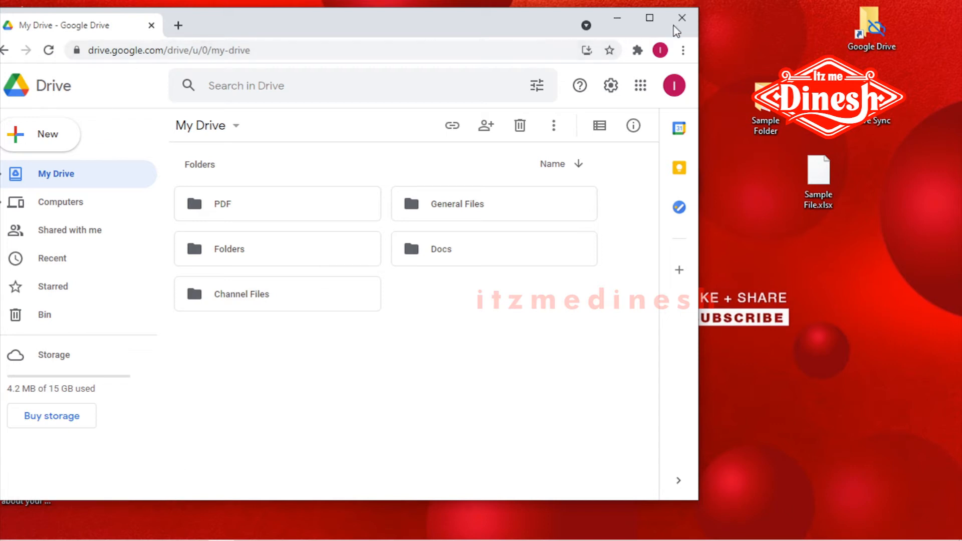
left_click(649, 18)
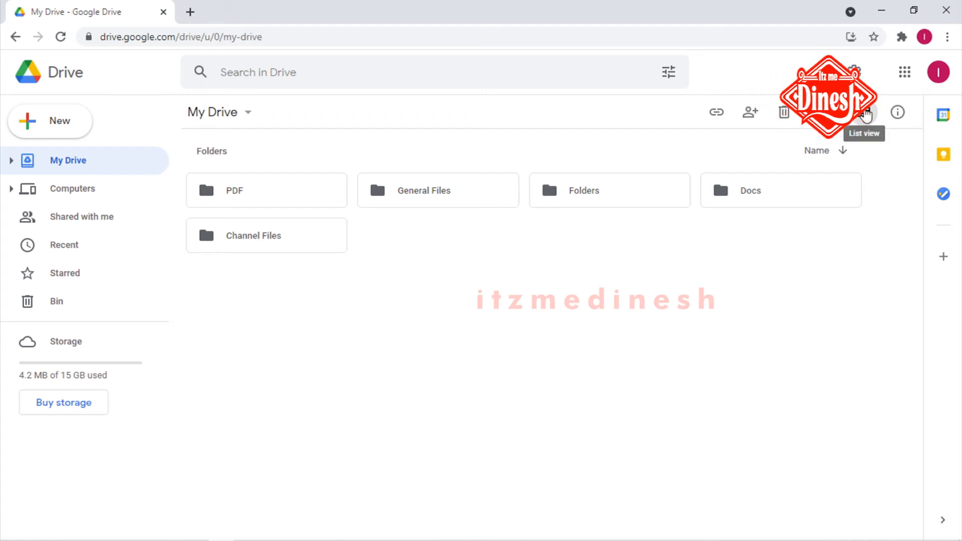
- Switch My Drive to list layout and back to grid layout, twice
left_click(867, 115)
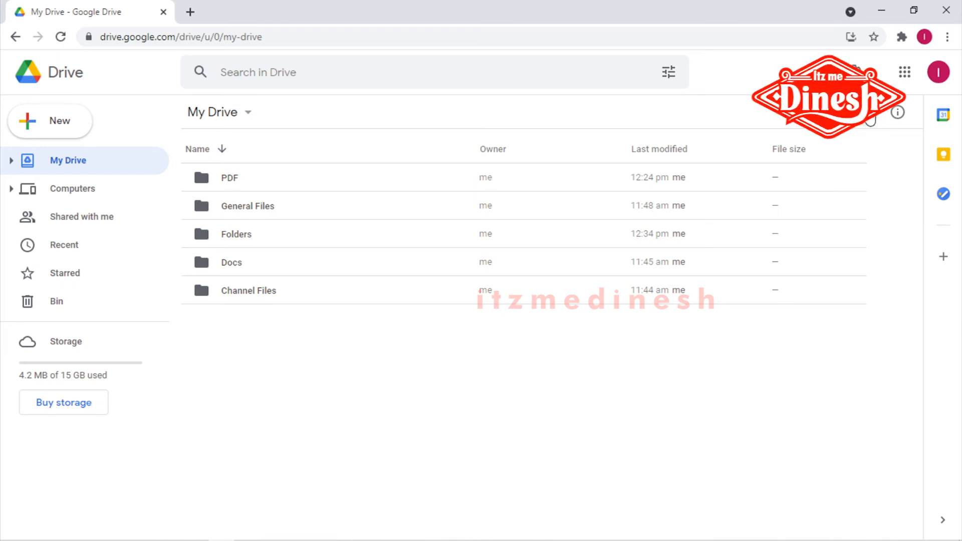
left_click(871, 119)
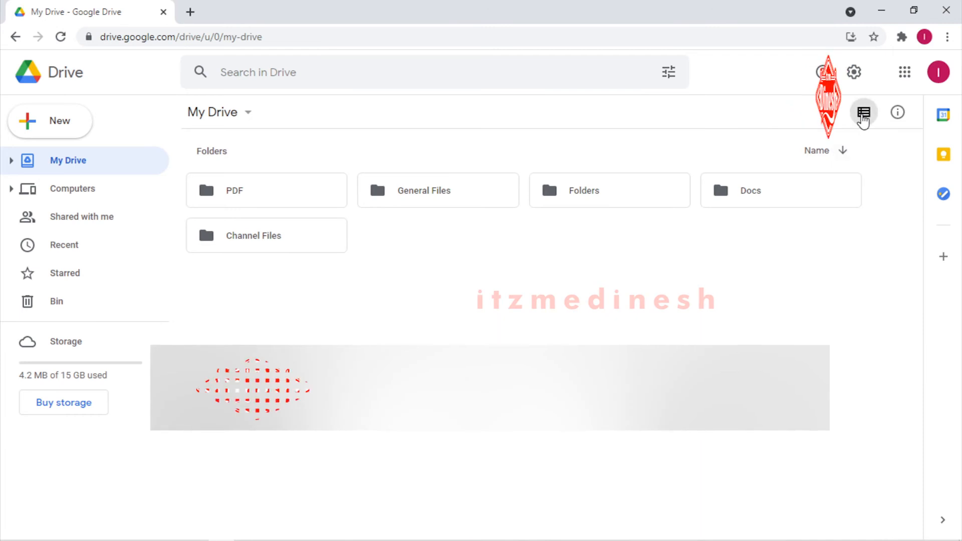
left_click(864, 117)
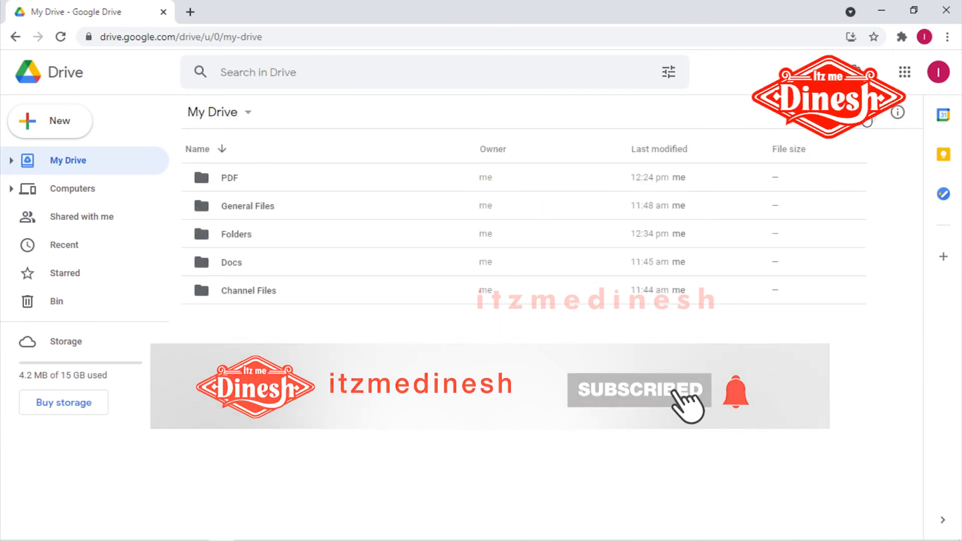
left_click(868, 122)
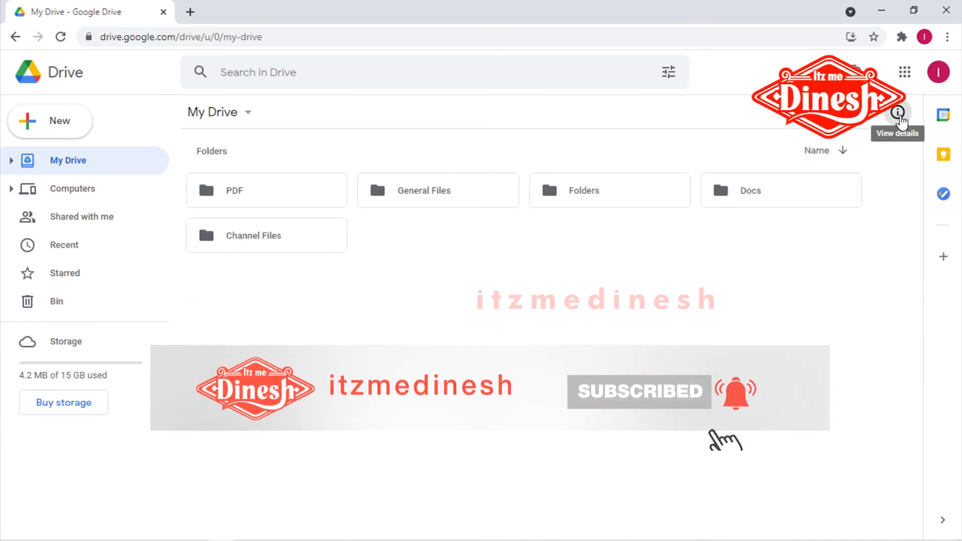
- Show the PDF folder's details and review its access and system properties
left_click(266, 196)
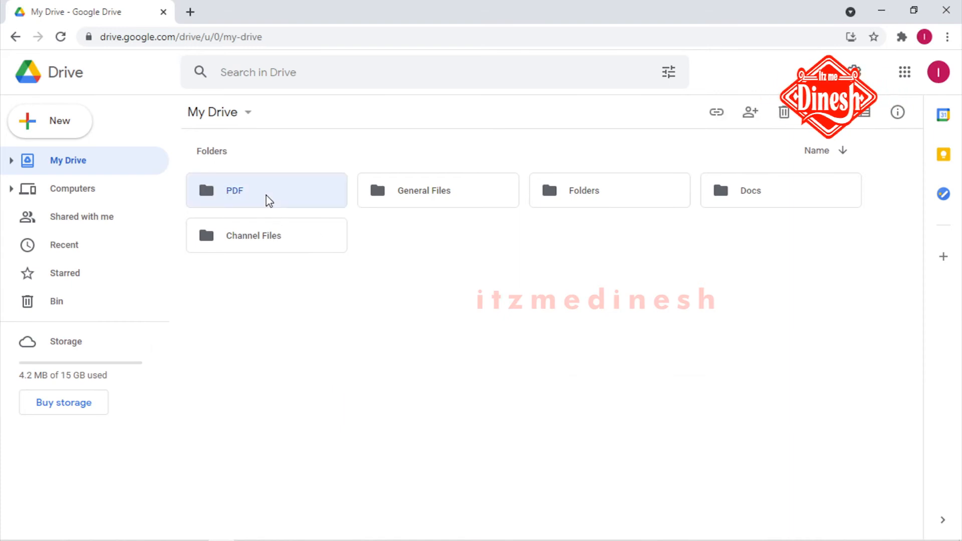
left_click(898, 112)
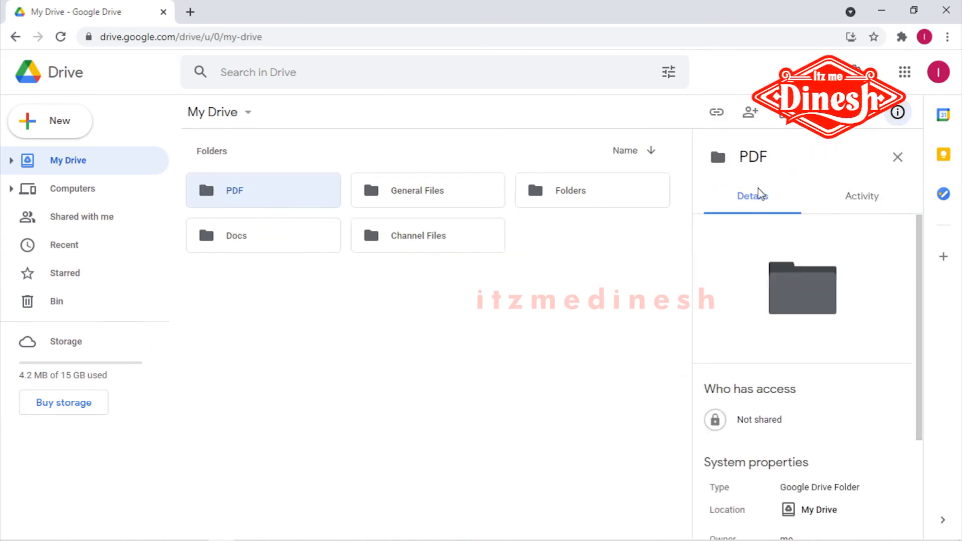
scroll(823, 311, "down", 3)
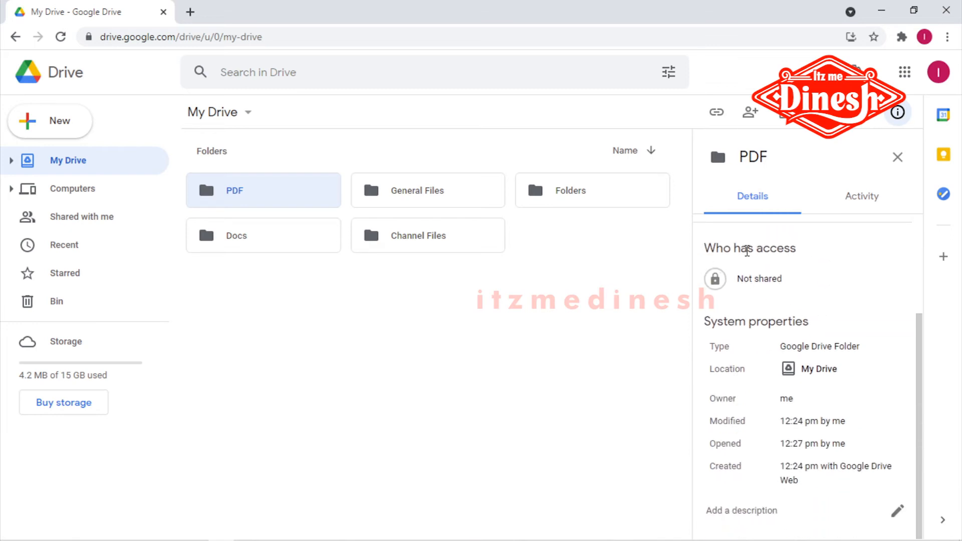
left_click_drag(730, 248, 812, 252)
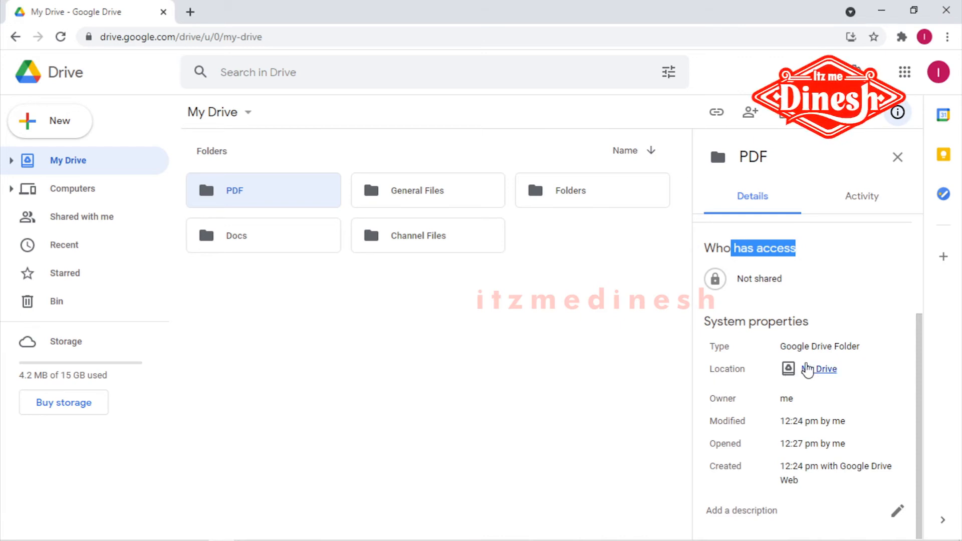
left_click_drag(797, 346, 863, 345)
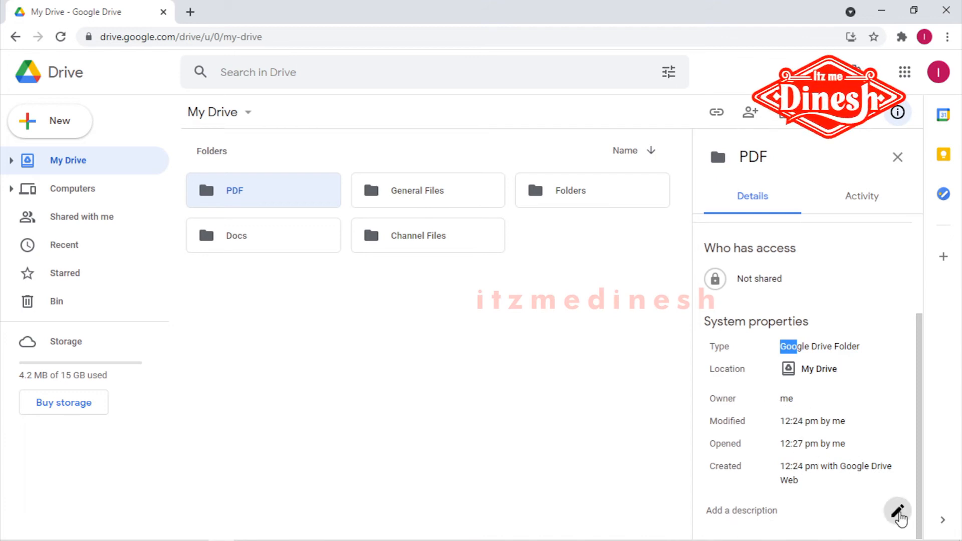
- Add the description "Its a Book" to the PDF folder
left_click(897, 513)
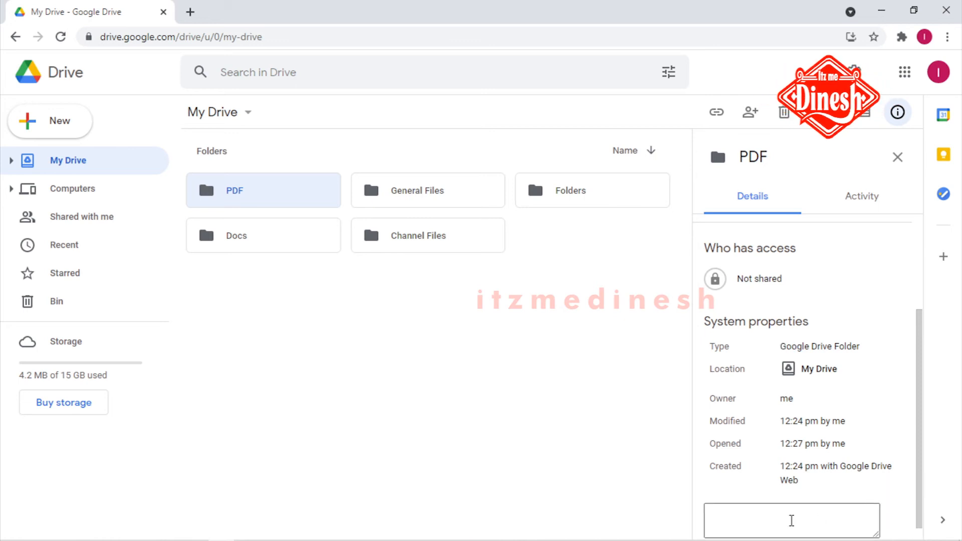
type("Its a Book")
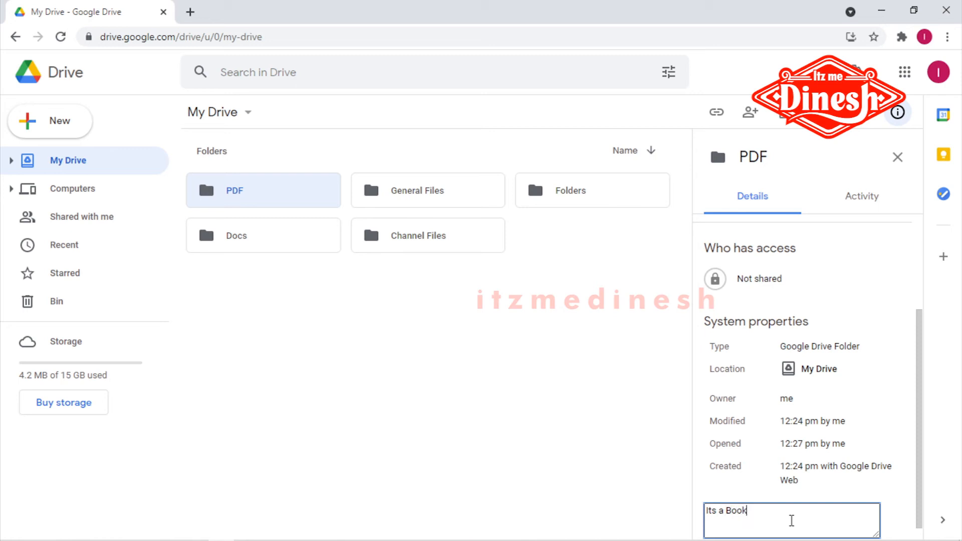
key("Return")
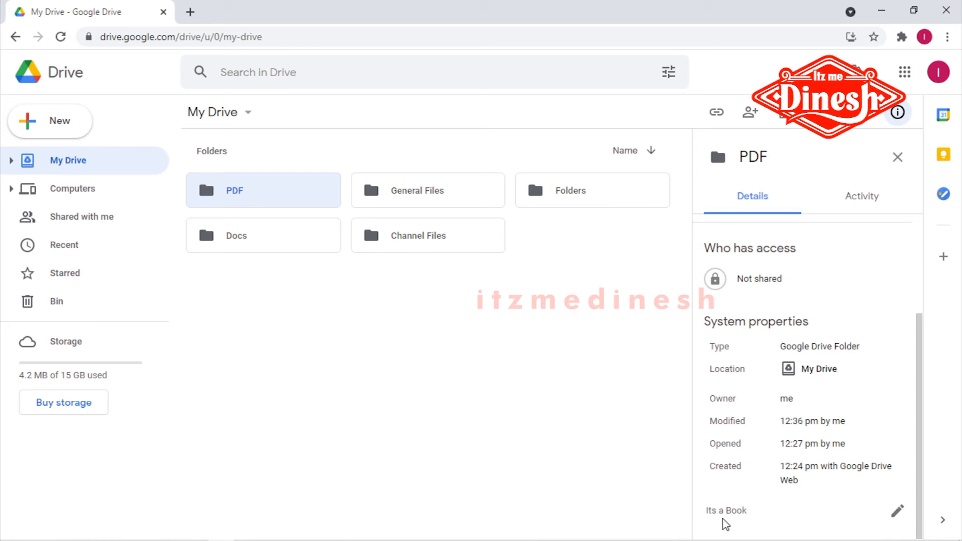
- Deselect the PDF folder, view the activity of My Drive and close the details pane
left_click(345, 387)
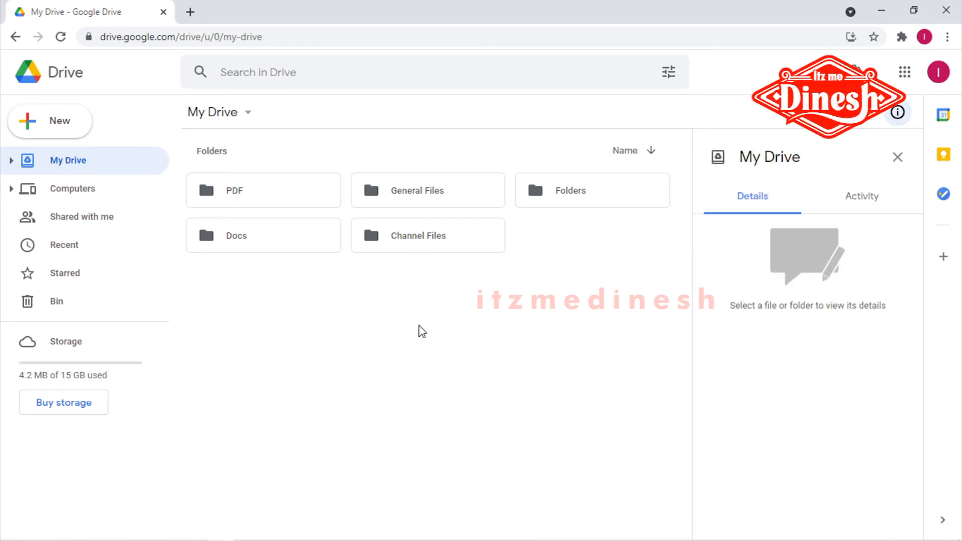
left_click(856, 200)
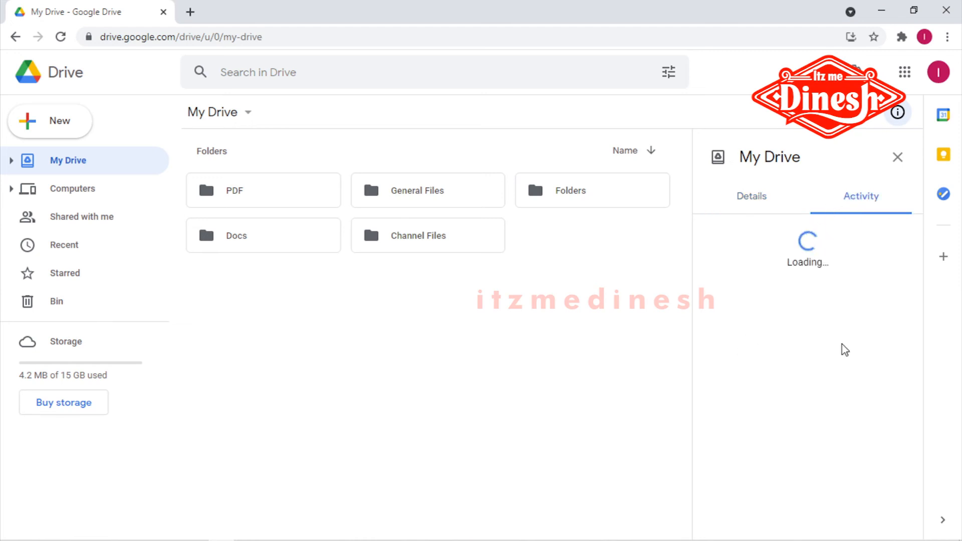
left_click(897, 158)
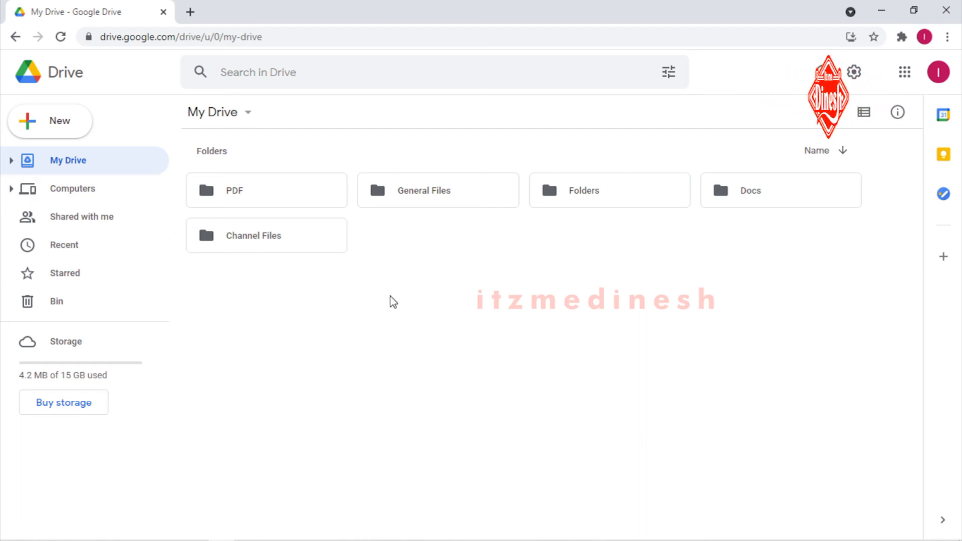
- Select several My Drive folders one after another, look inside the PDF folder and return to My Drive
left_click(340, 203)
left_click(449, 195)
left_click(594, 200)
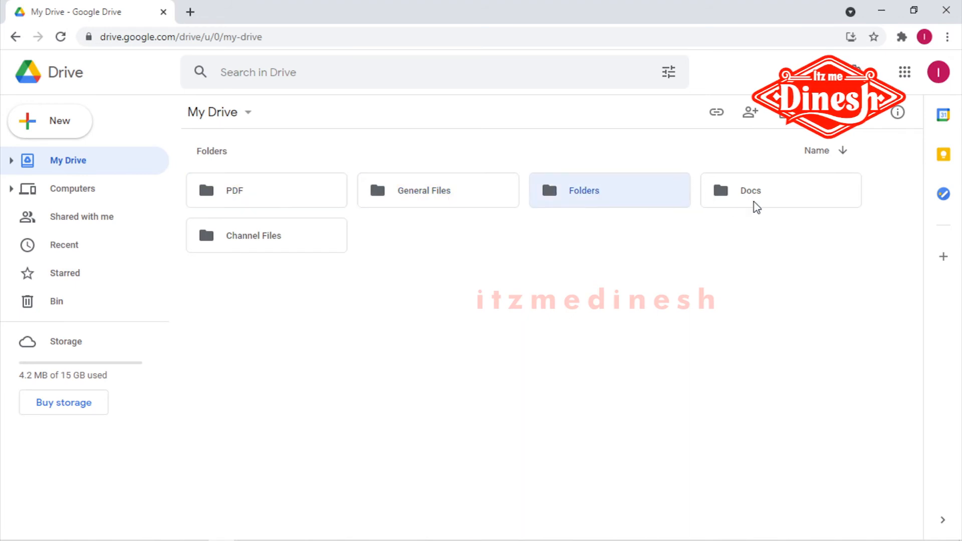
left_click(753, 206)
double_click(313, 200)
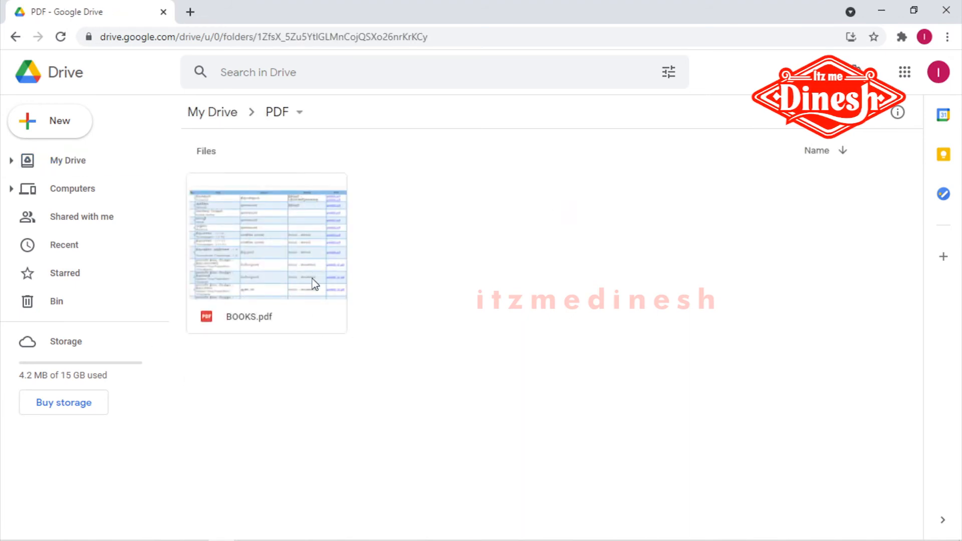
left_click(214, 114)
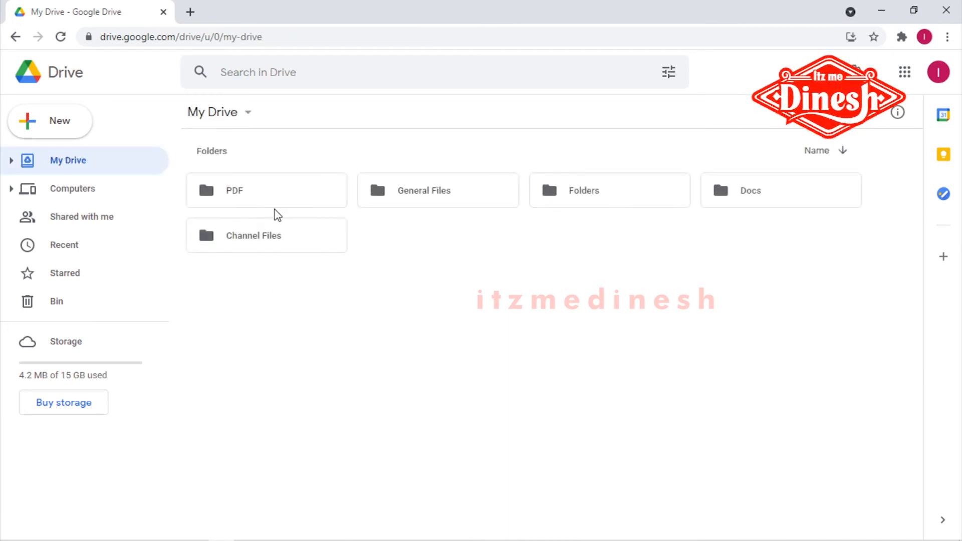
- Copy the sharing link of the PDF folder and dismiss the link-sharing tips
left_click(265, 195)
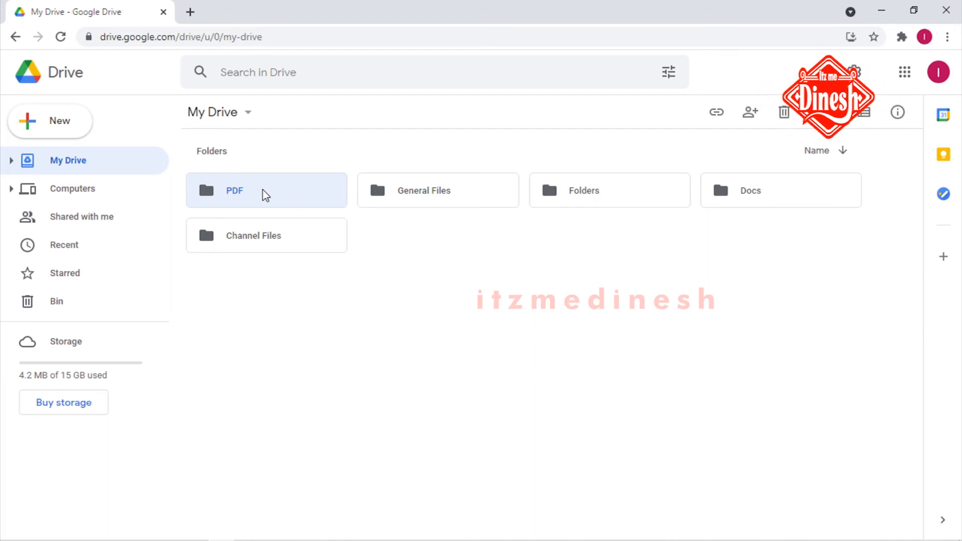
left_click(717, 115)
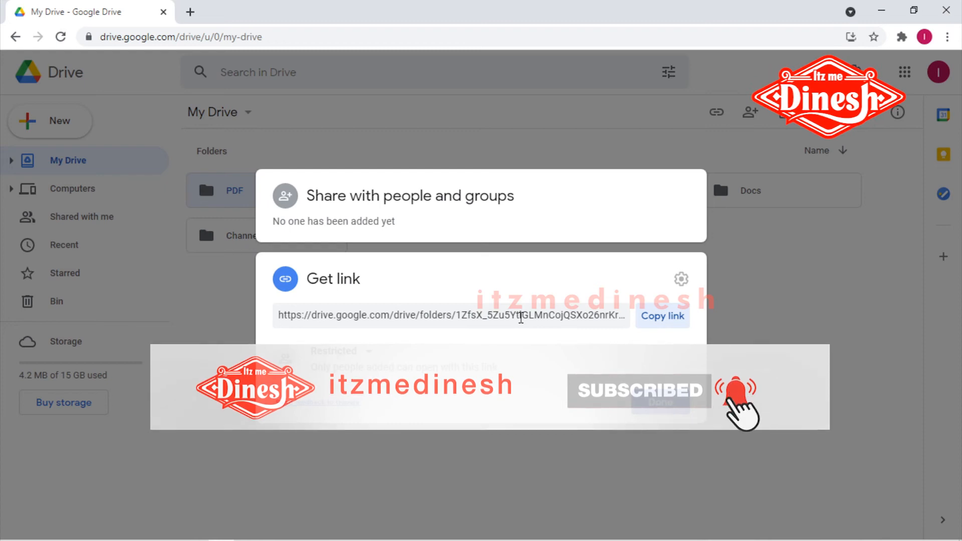
left_click(663, 316)
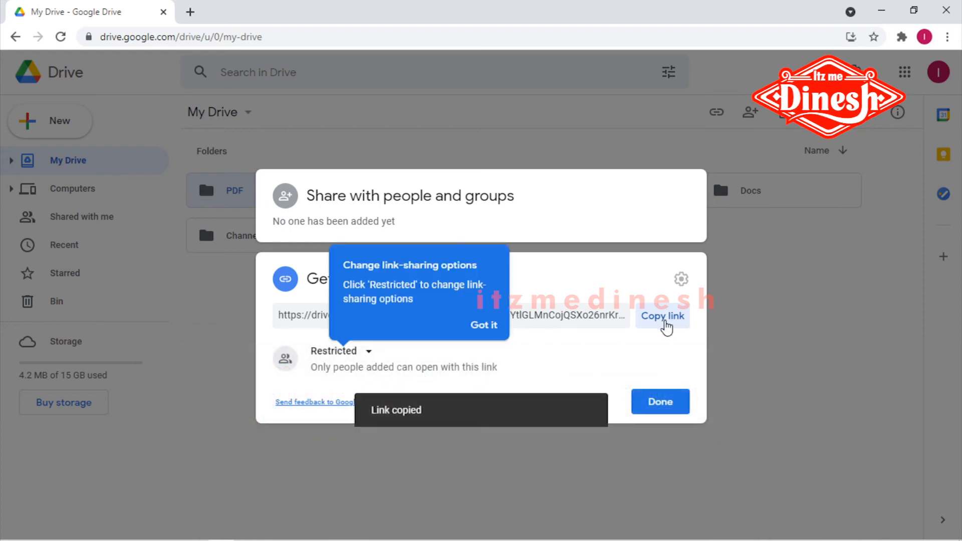
left_click(487, 326)
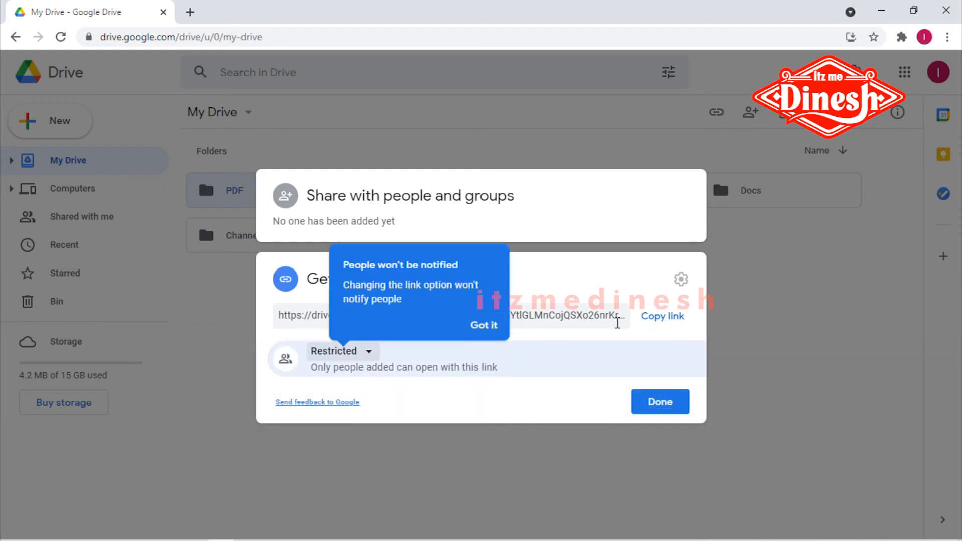
left_click(483, 326)
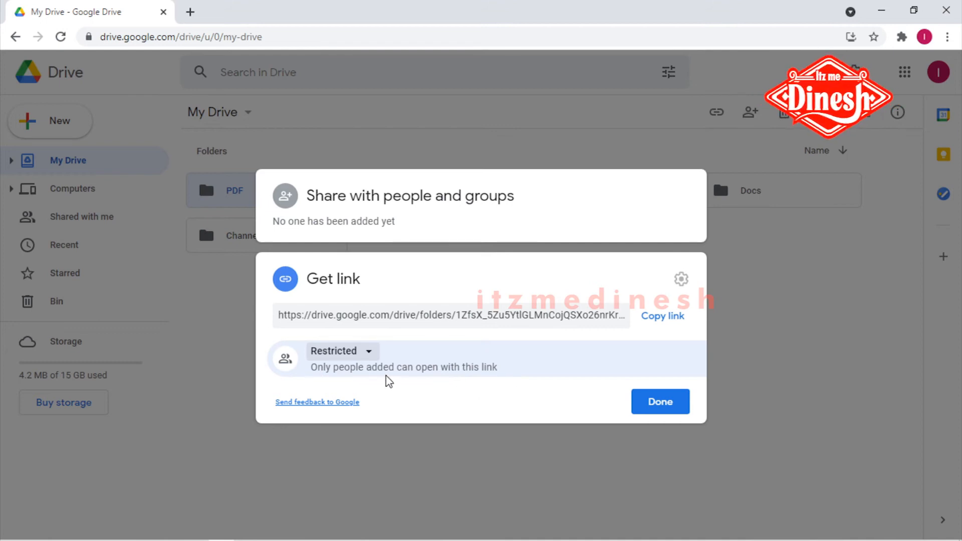
- Check the link access options while keeping Restricted, and view the suggested contacts for sharing the PDF folder
left_click(371, 354)
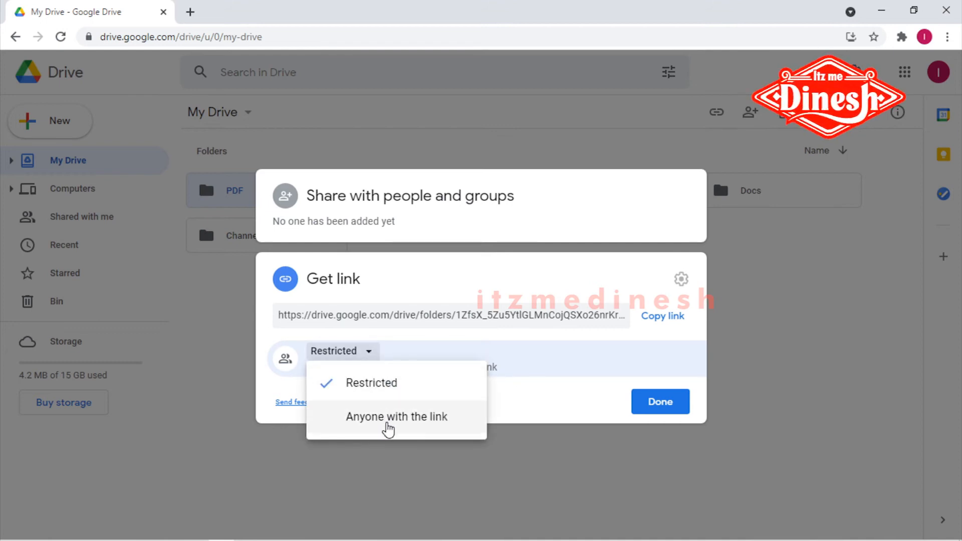
left_click(546, 376)
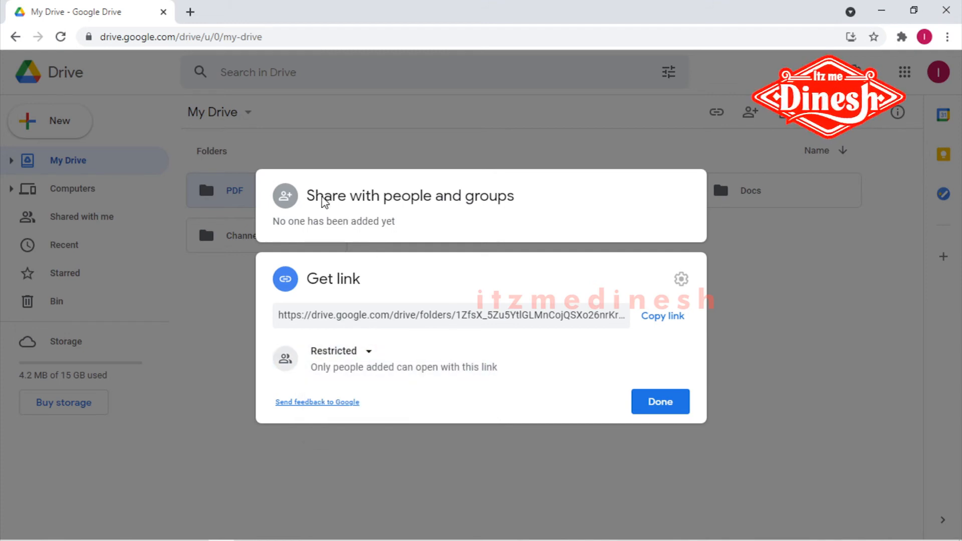
left_click_drag(280, 225, 399, 231)
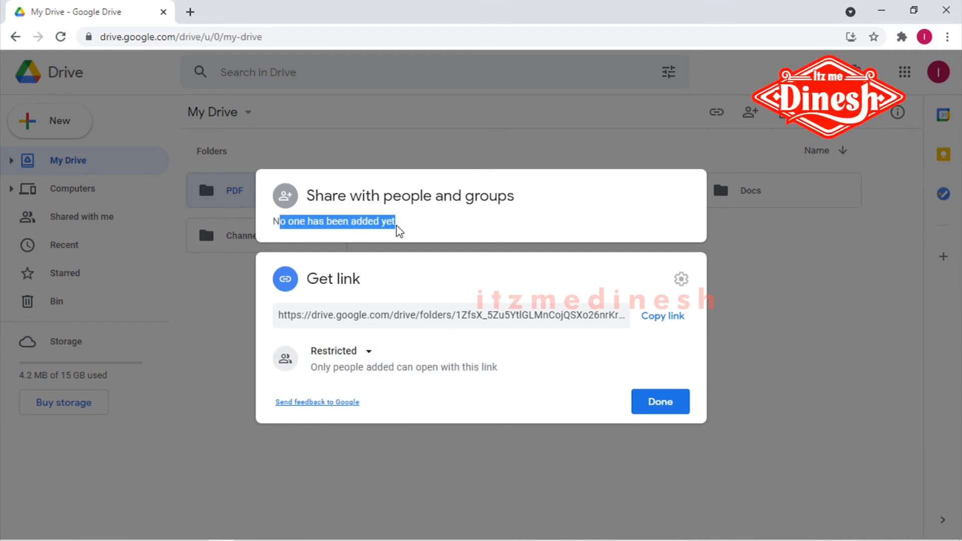
left_click(399, 228)
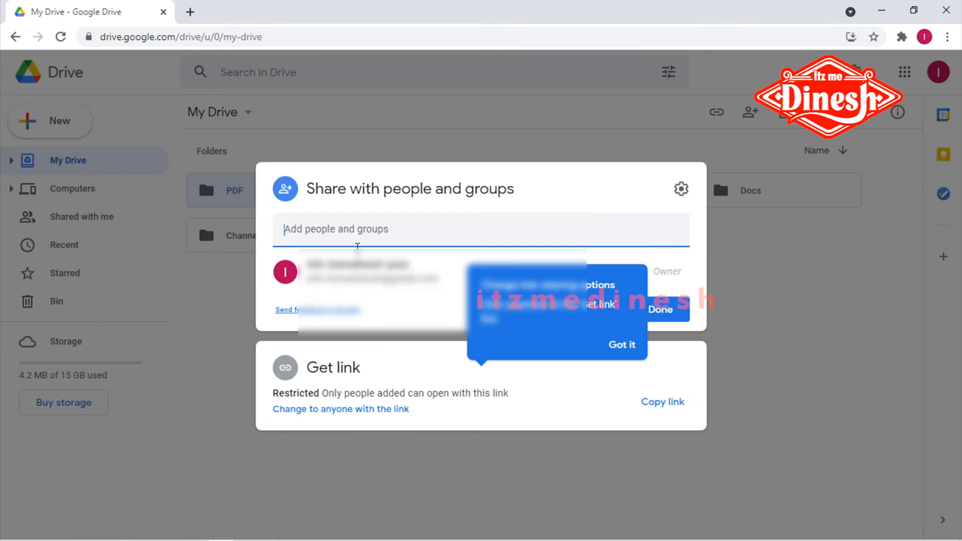
left_click(393, 279)
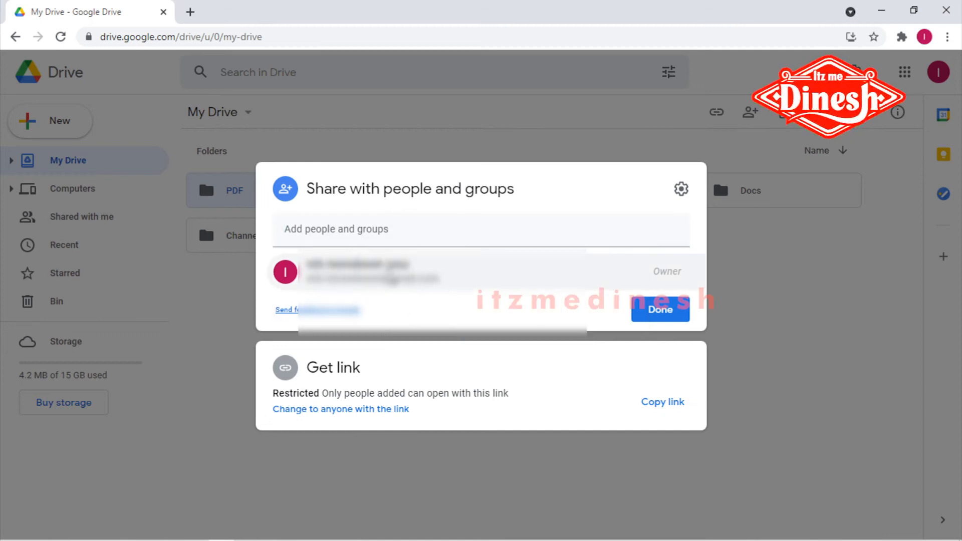
left_click(354, 235)
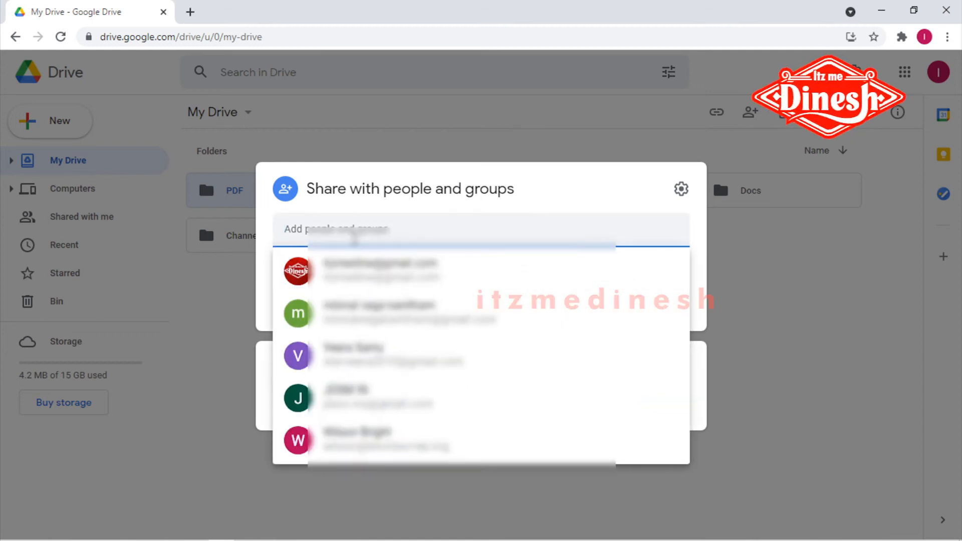
left_click(562, 201)
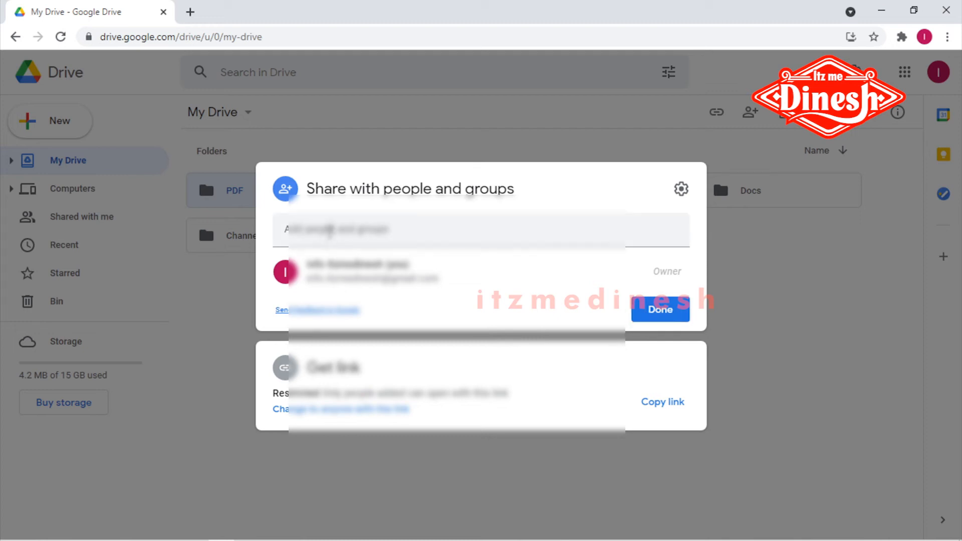
- Add a suggested contact as recipient of the PDF folder and check the available roles, keeping Editor
left_click(331, 234)
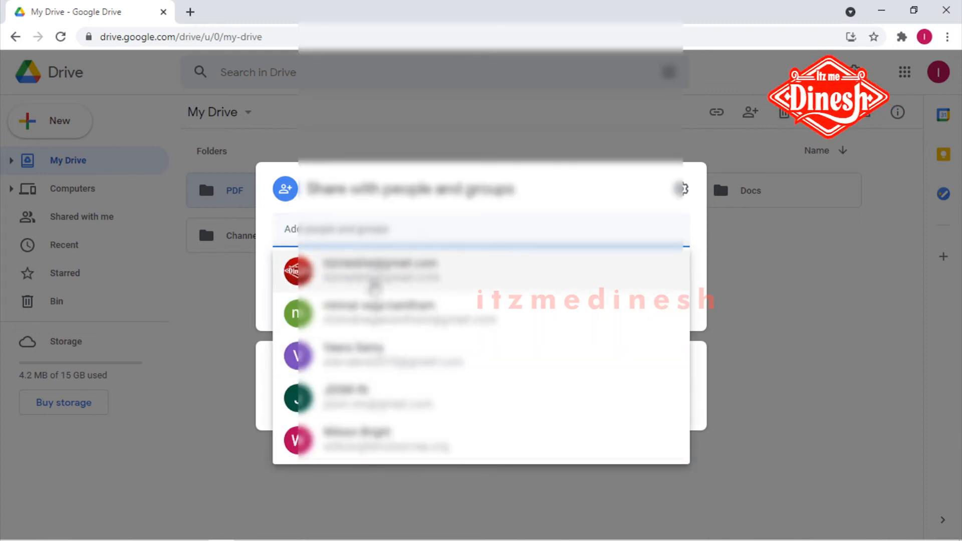
left_click(371, 276)
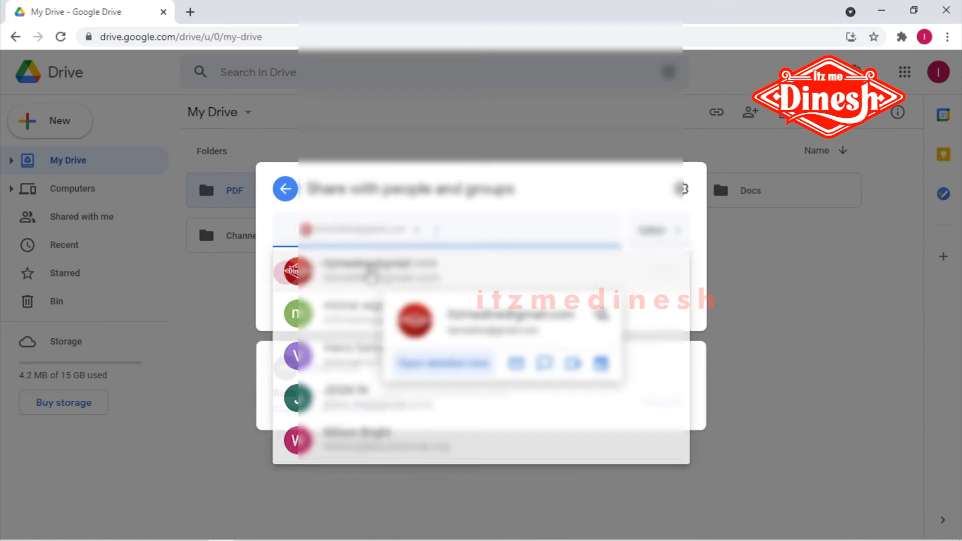
left_click(678, 278)
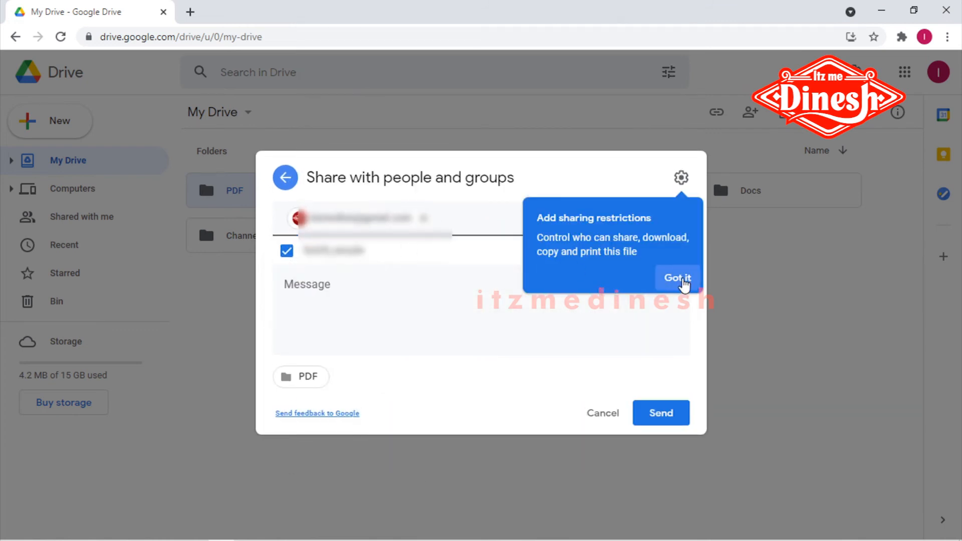
left_click(665, 227)
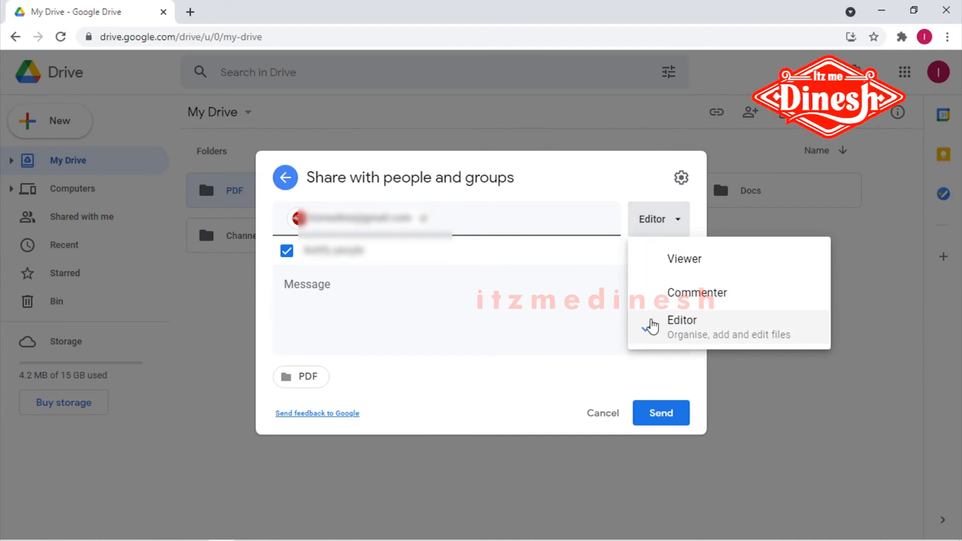
left_click(461, 262)
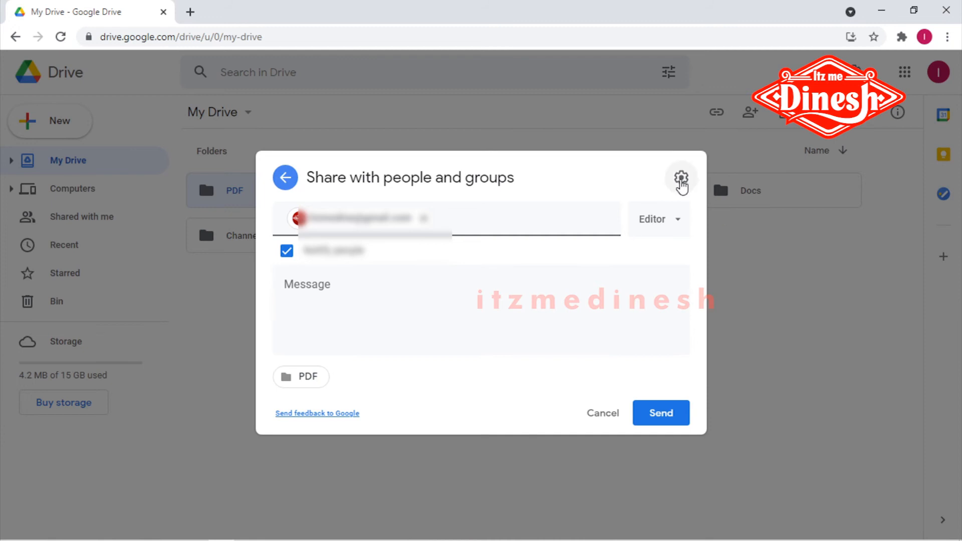
- Check the people-sharing settings and go back to the access list without sending the invitation
left_click(682, 179)
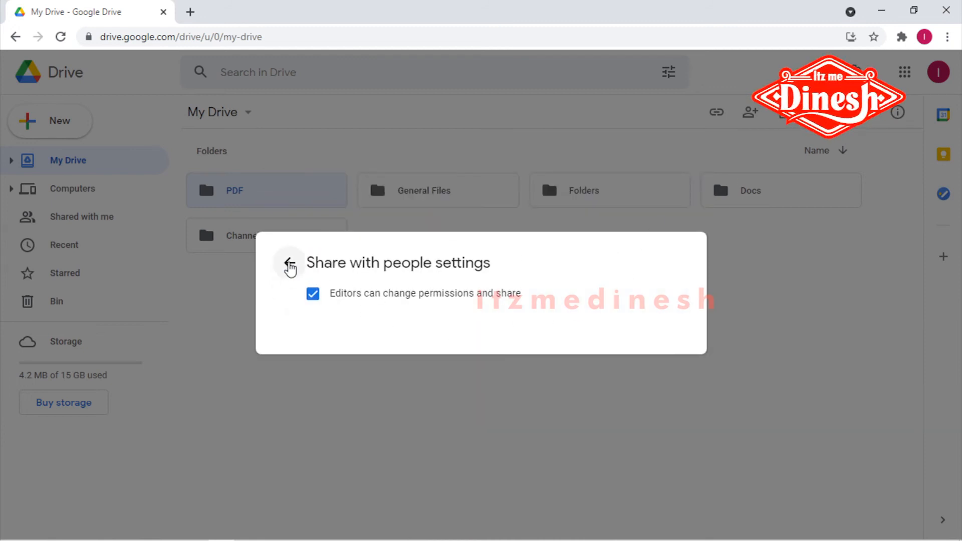
left_click(291, 264)
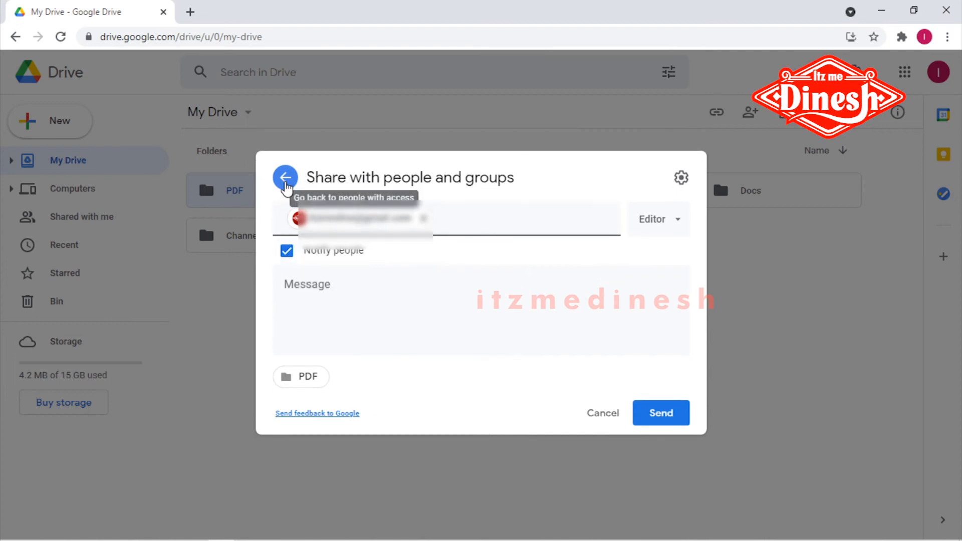
left_click(285, 184)
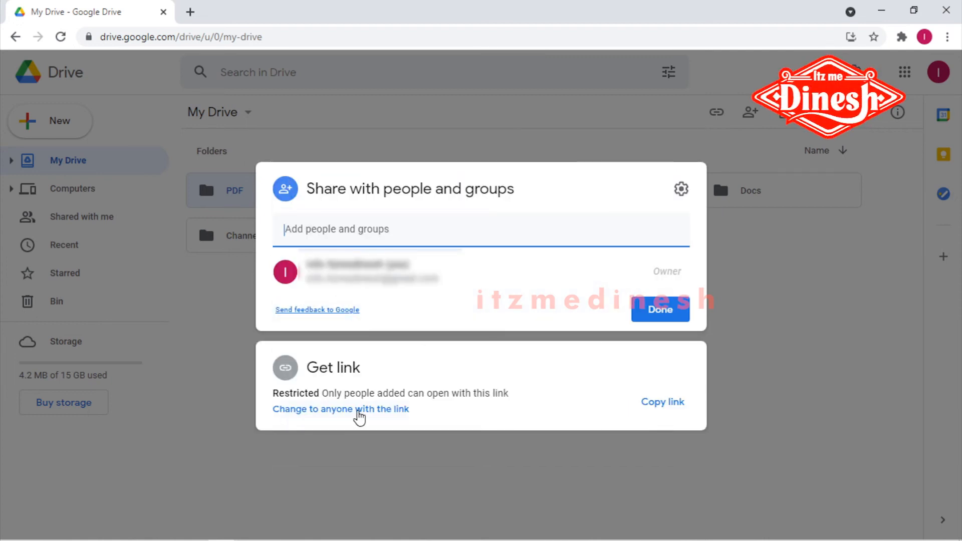
- Change the PDF folder's link access to Anyone with the link
left_click(359, 415)
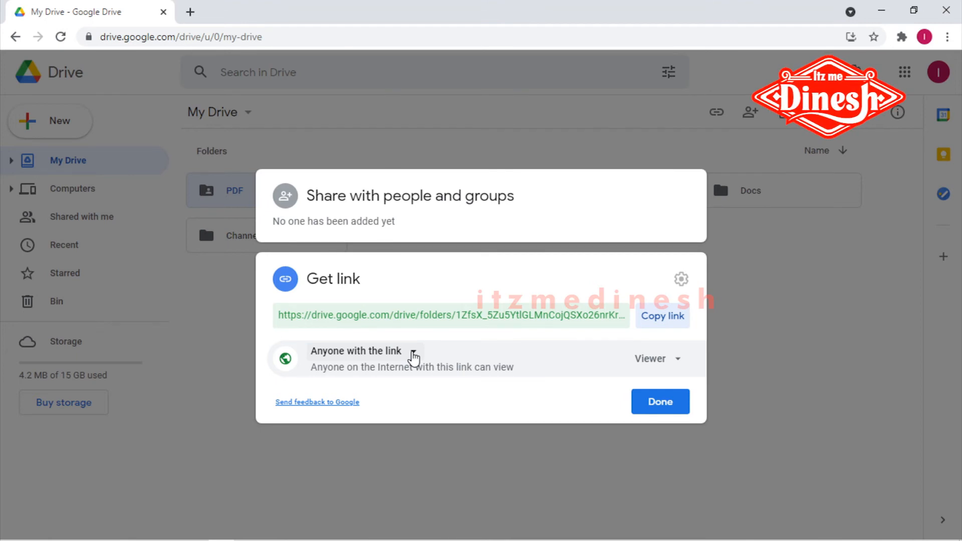
- Switch the PDF folder's link access to Restricted and back to Anyone with the link
left_click(413, 354)
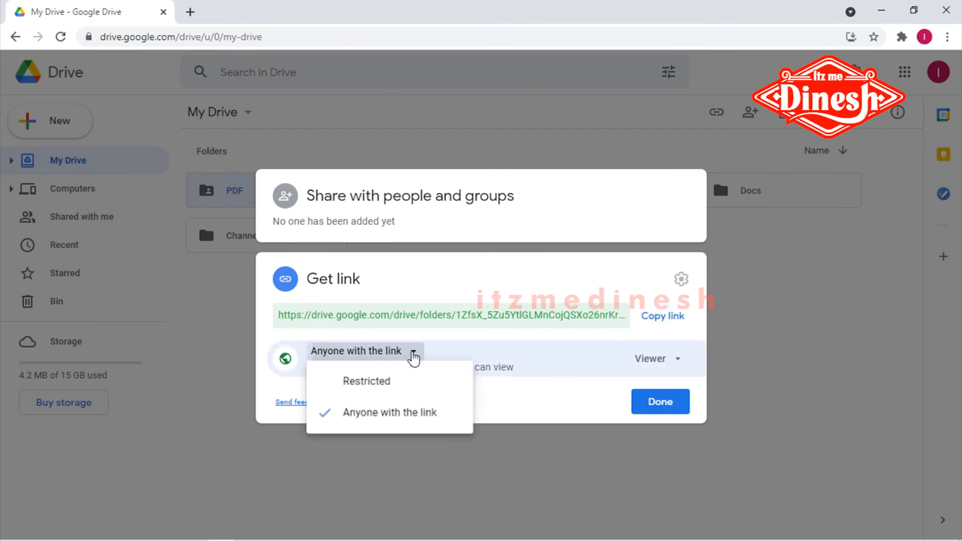
left_click(395, 388)
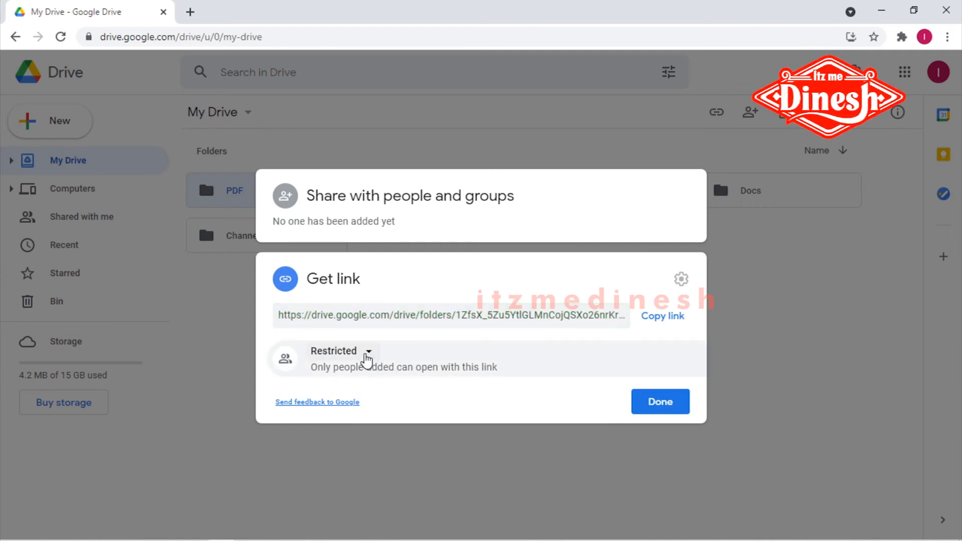
left_click(367, 357)
left_click(365, 426)
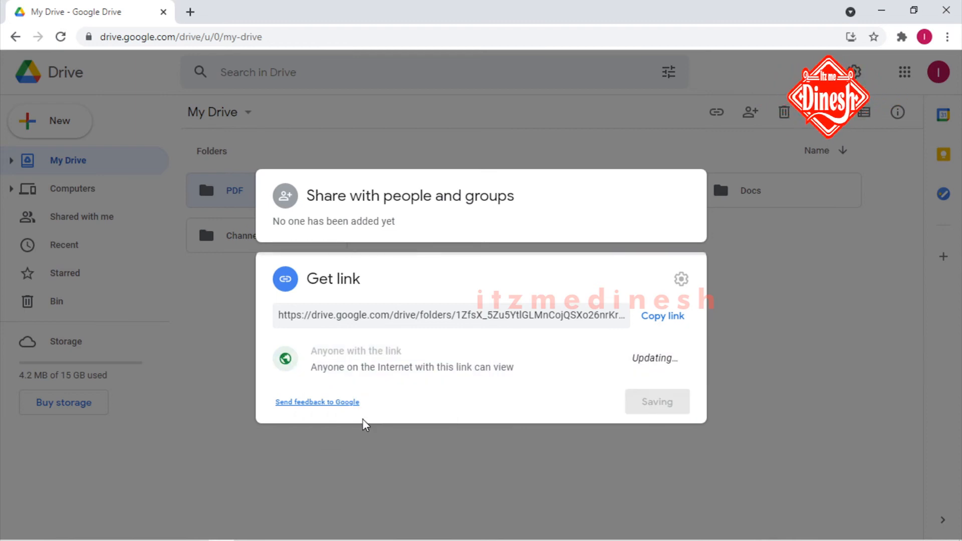
- Check the link role options while keeping Viewer, and finish sharing the PDF folder
left_click(673, 360)
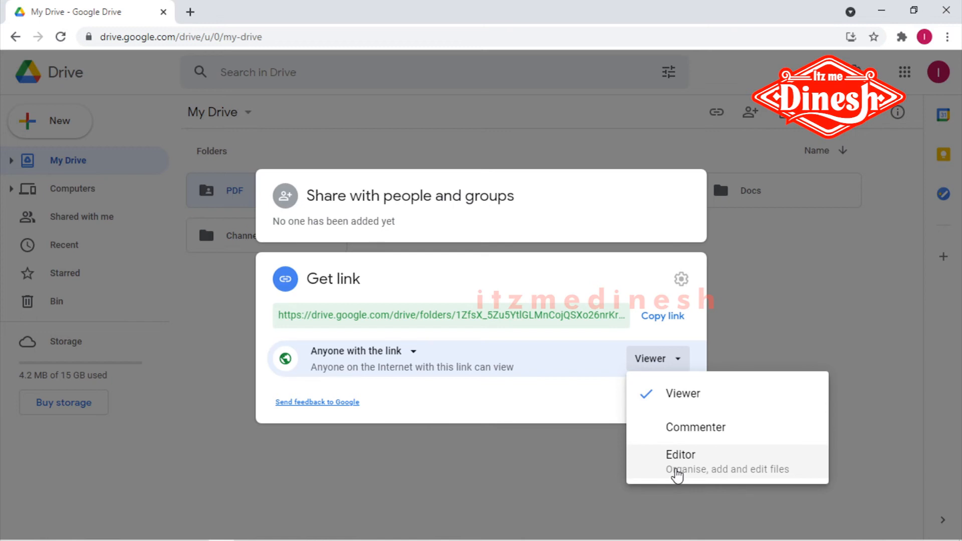
left_click(550, 404)
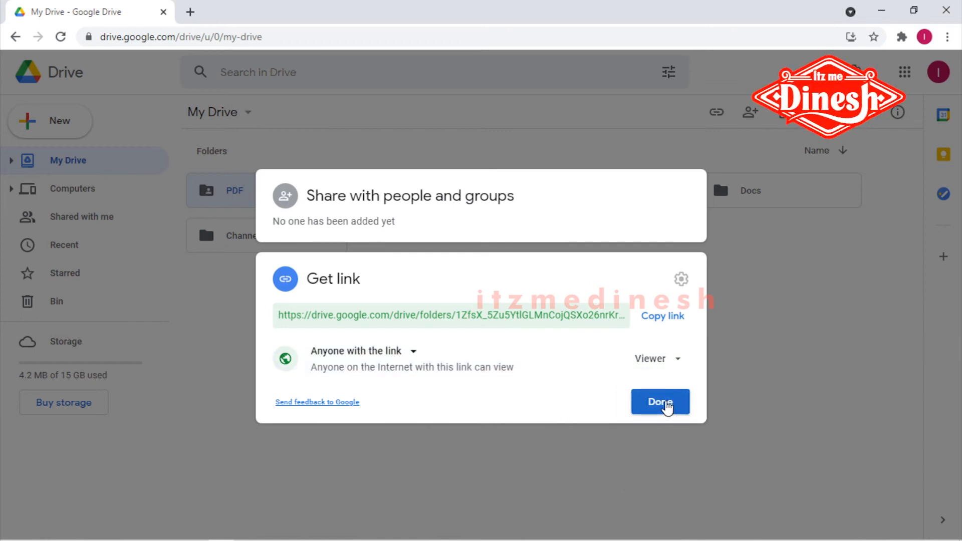
left_click(663, 404)
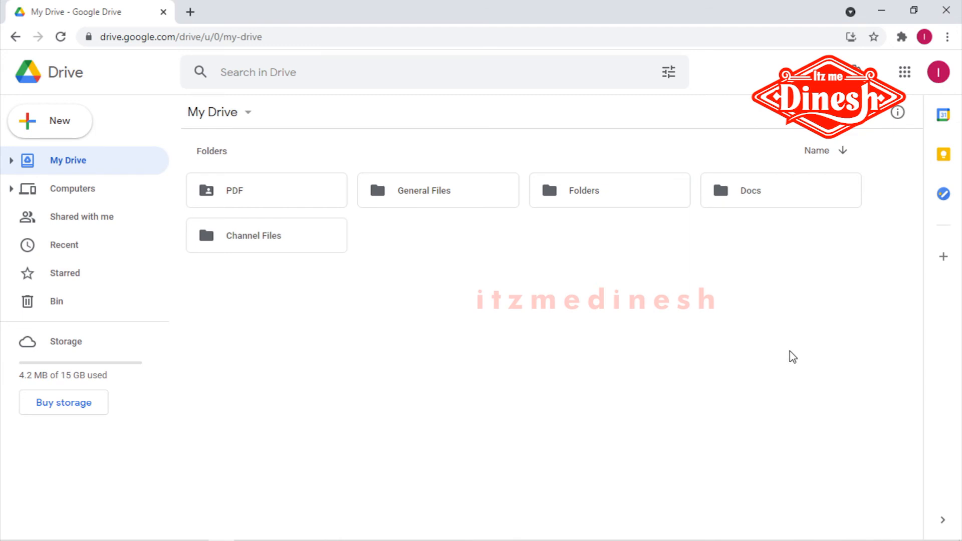
left_click_drag(790, 357, 185, 152)
left_click(425, 371)
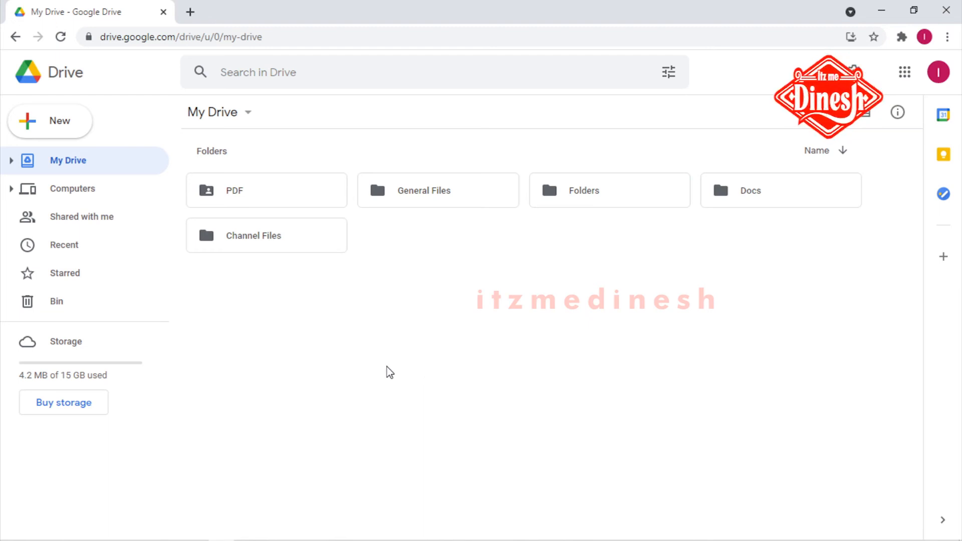
- Review the actions available for the PDF folder and show its folder location
right_click(253, 197)
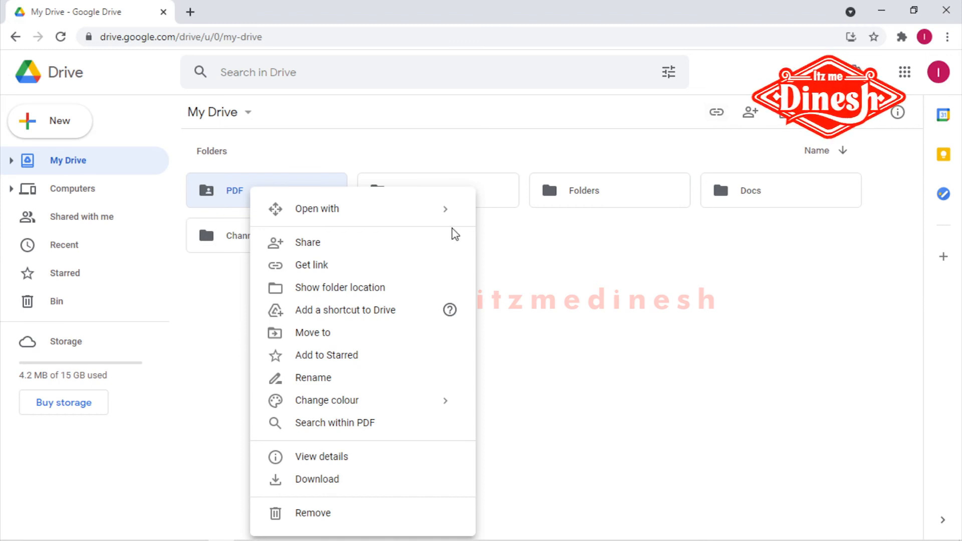
left_click(553, 282)
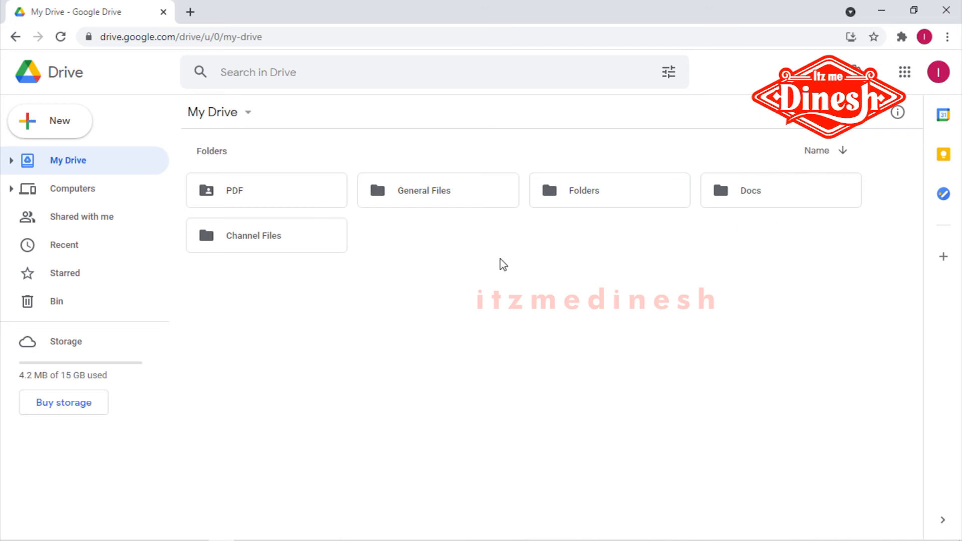
left_click(313, 195)
right_click(313, 195)
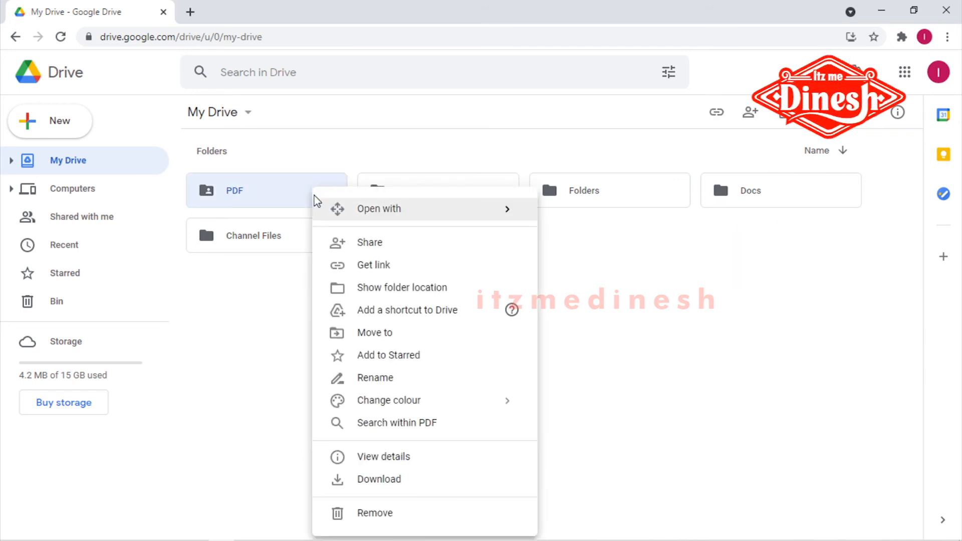
mouse_move(378, 209)
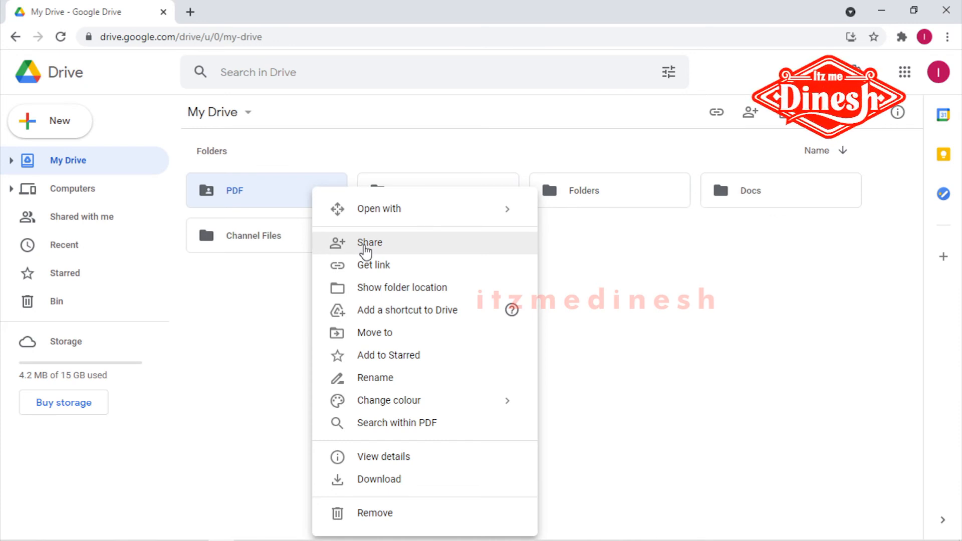
left_click(381, 287)
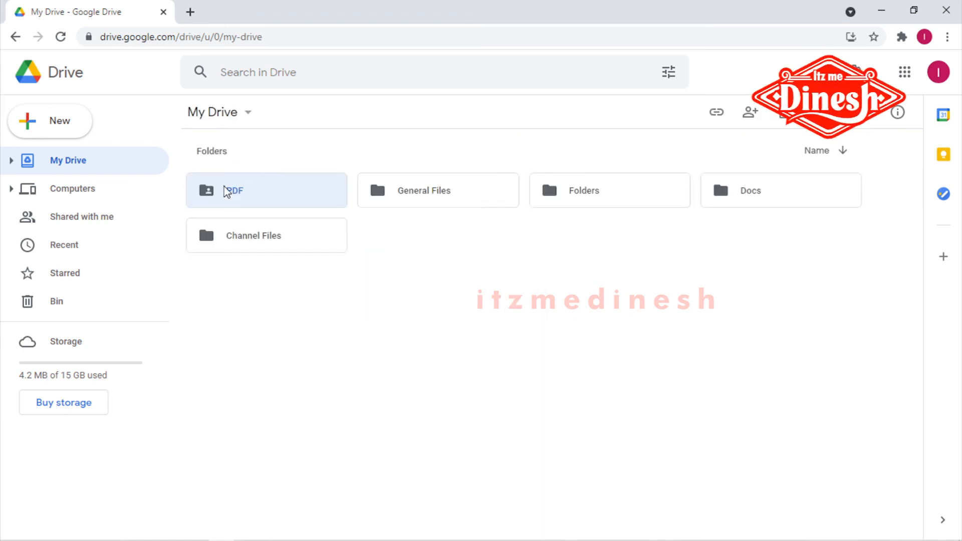
- Add a shortcut to the PDF folder in My Drive and select the new shortcut
right_click(248, 190)
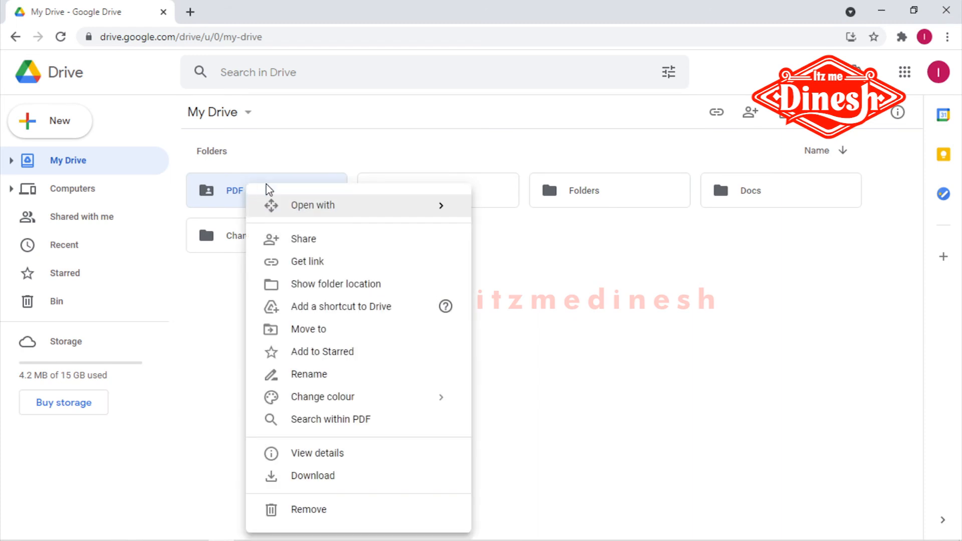
left_click(322, 308)
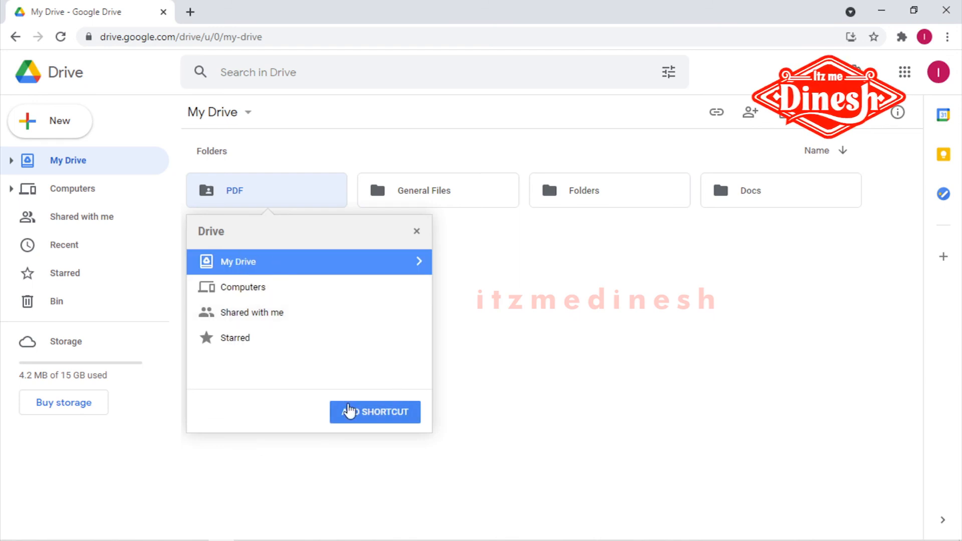
left_click(362, 423)
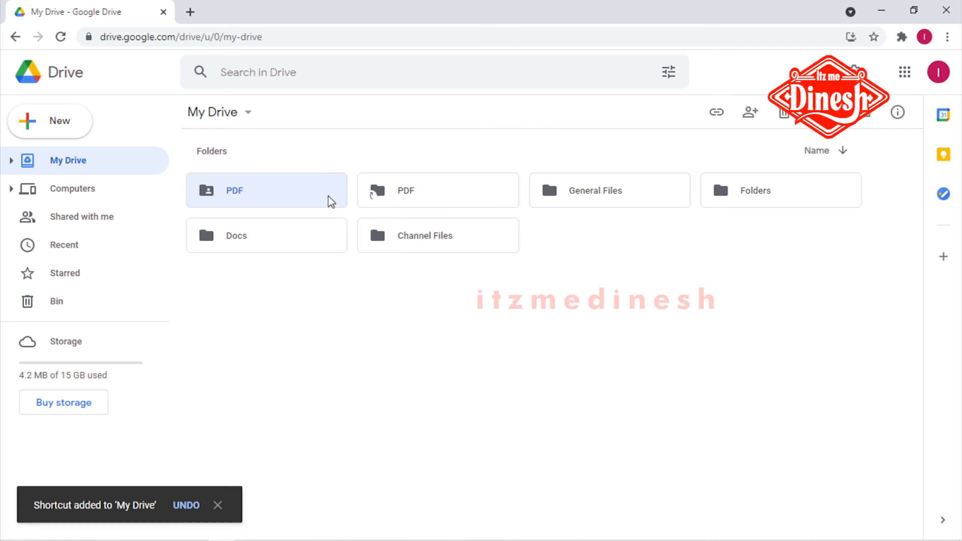
left_click(377, 201)
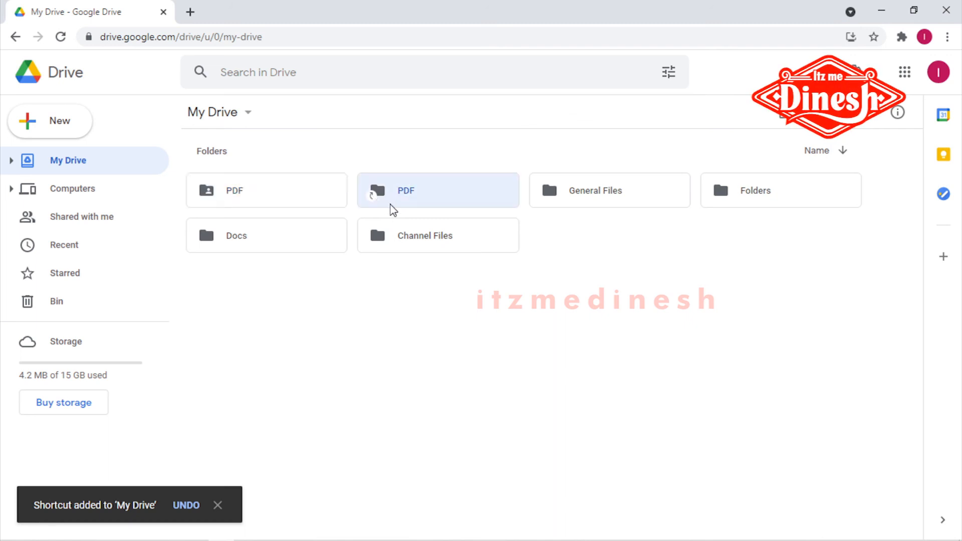
- Look inside the General Files folder and return to My Drive
right_click(277, 197)
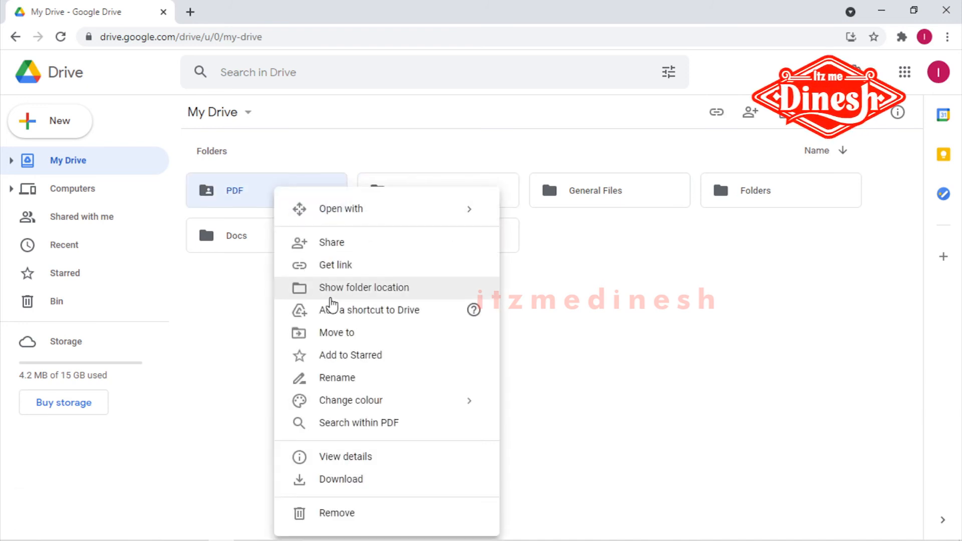
left_click(240, 197)
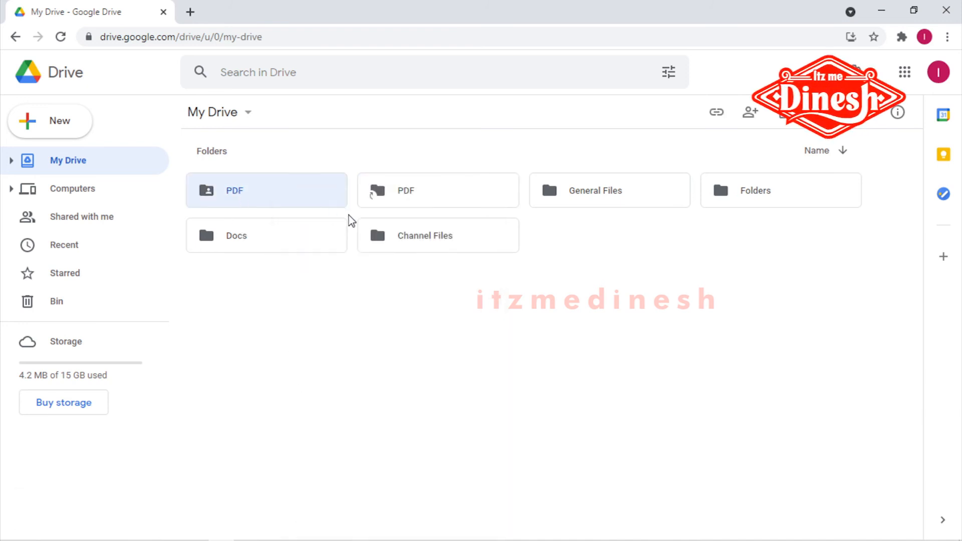
left_click(638, 198)
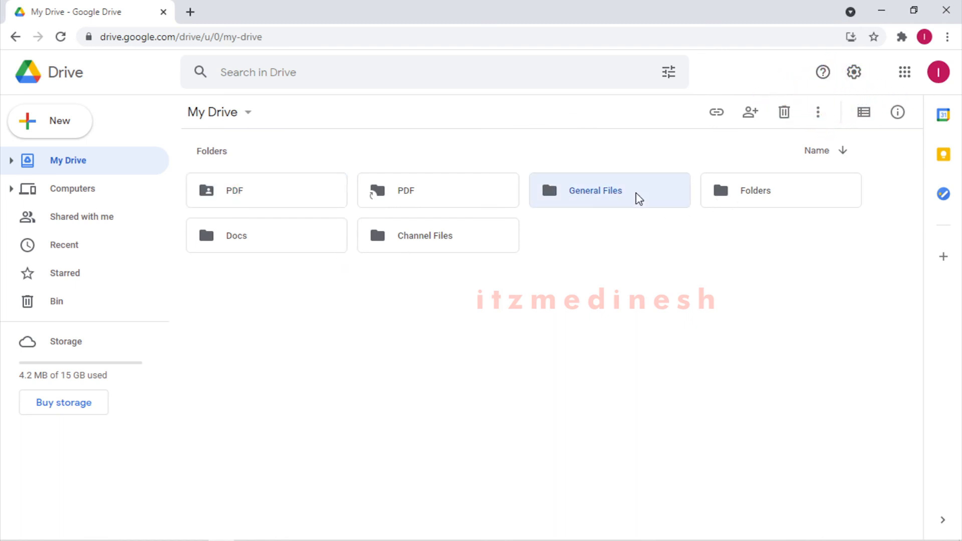
double_click(624, 199)
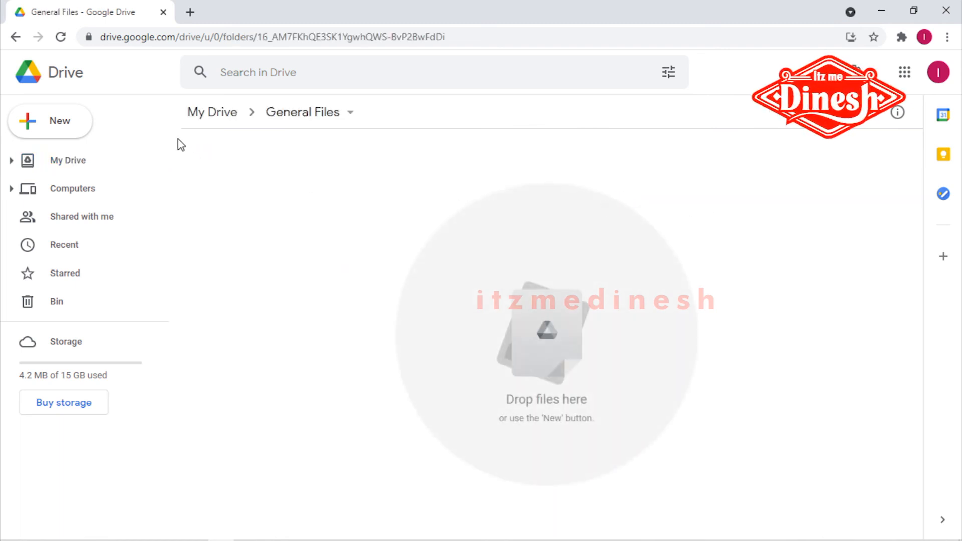
left_click(214, 112)
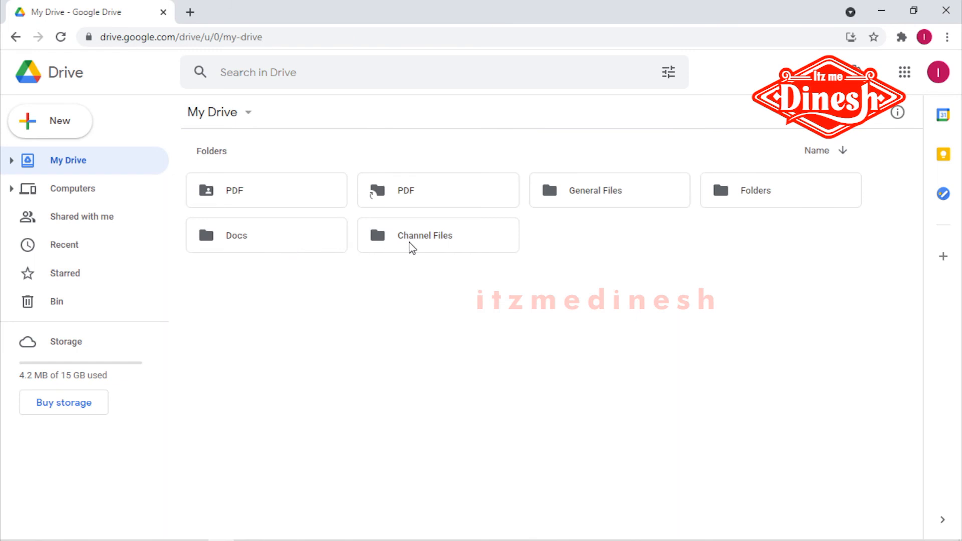
- Add a My Drive shortcut to the Thumbnails folder inside Channel Files, and return to My Drive
double_click(410, 243)
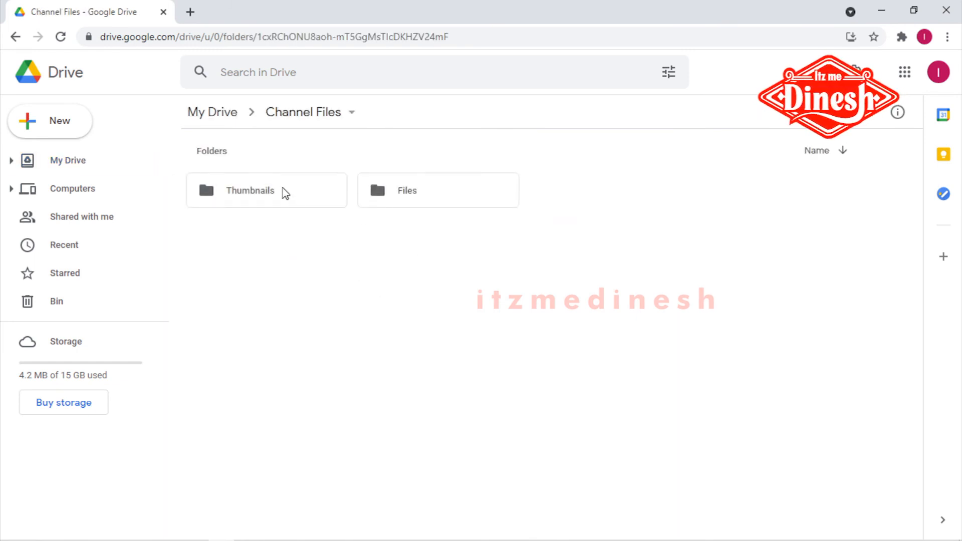
right_click(283, 189)
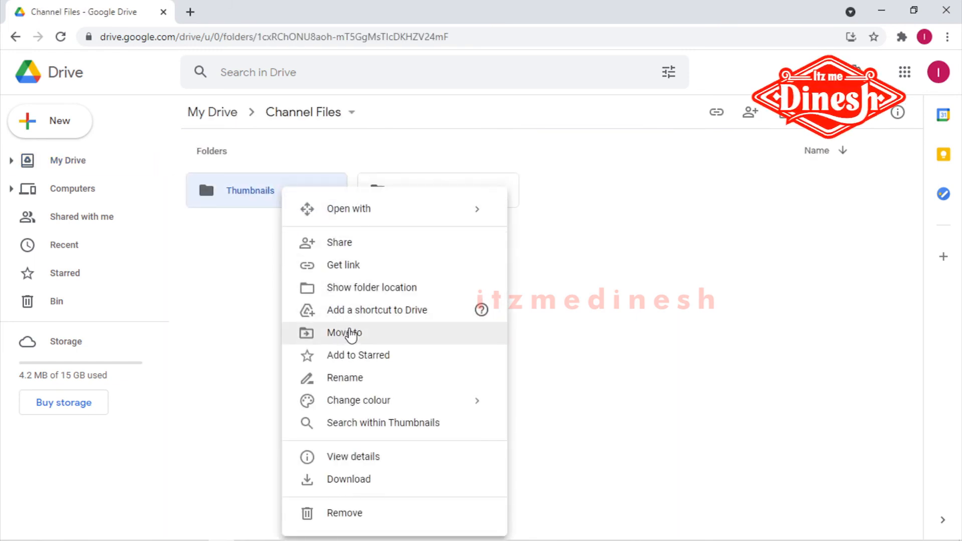
left_click(364, 311)
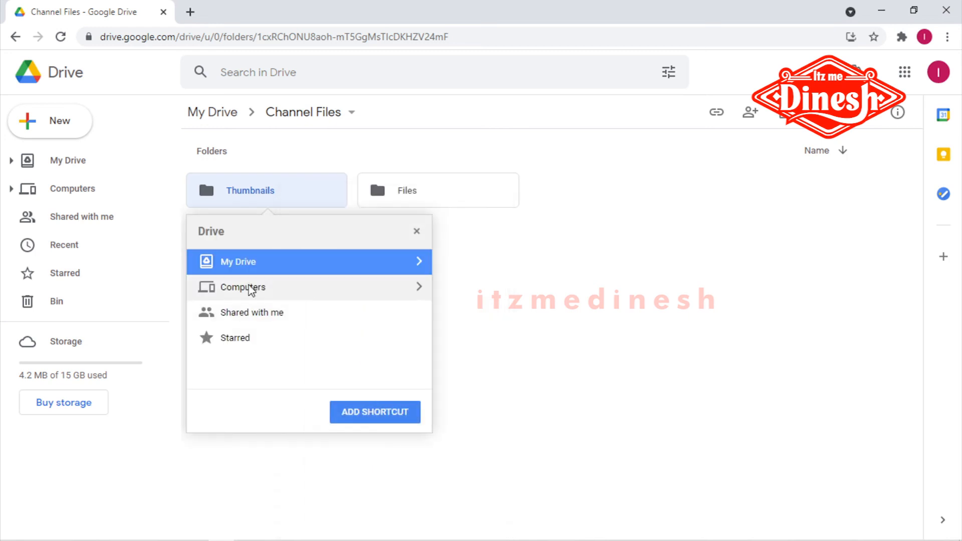
left_click(408, 414)
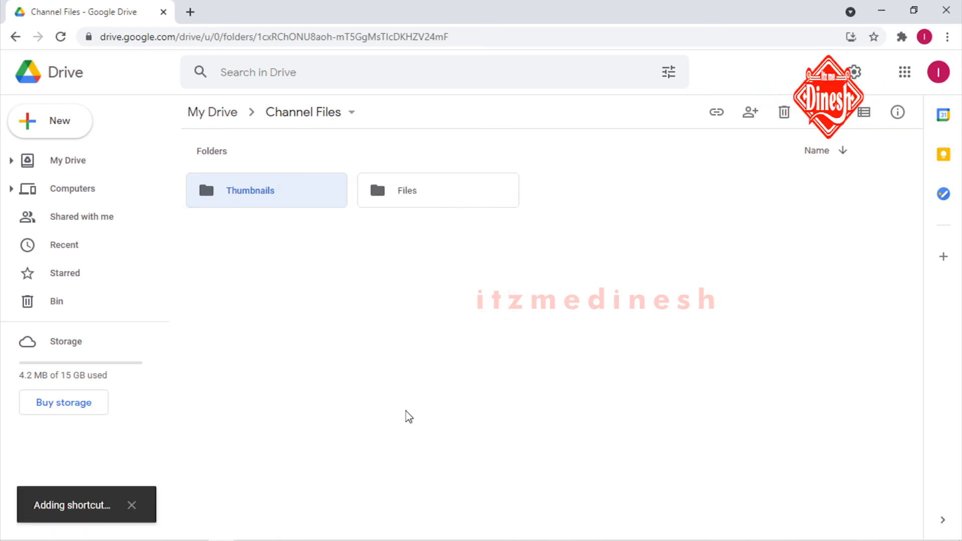
left_click(225, 112)
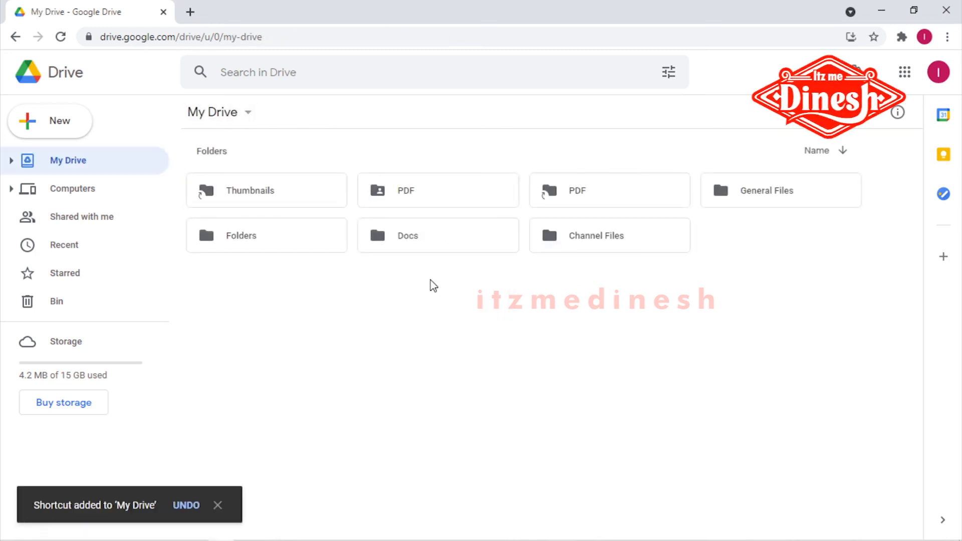
- Compare the actions available for the original PDF folder with those offered for its shortcut
left_click(232, 195)
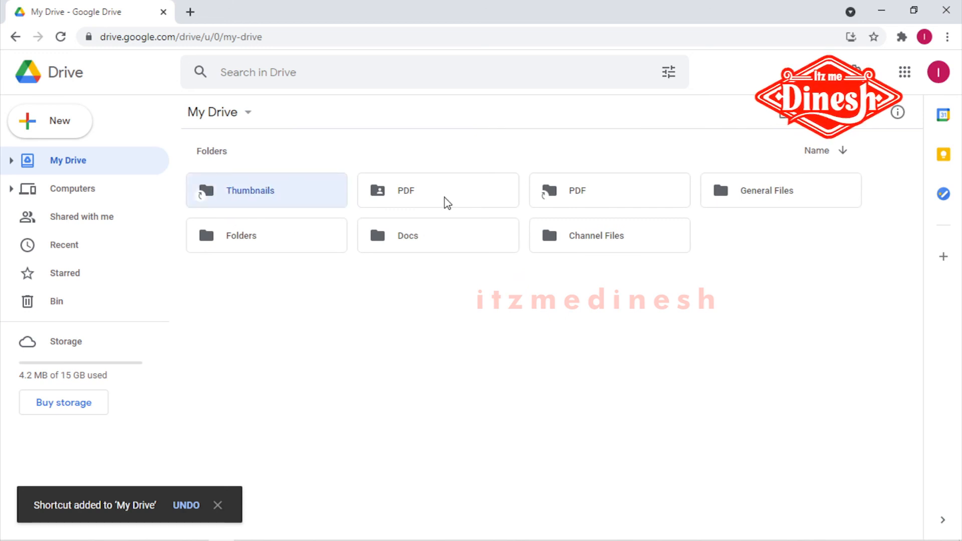
key("Delete")
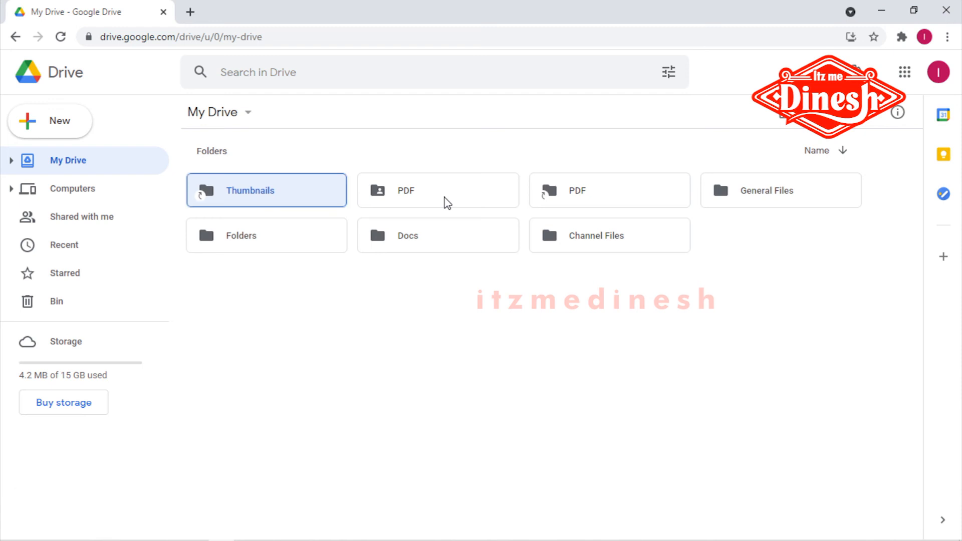
left_click(367, 189)
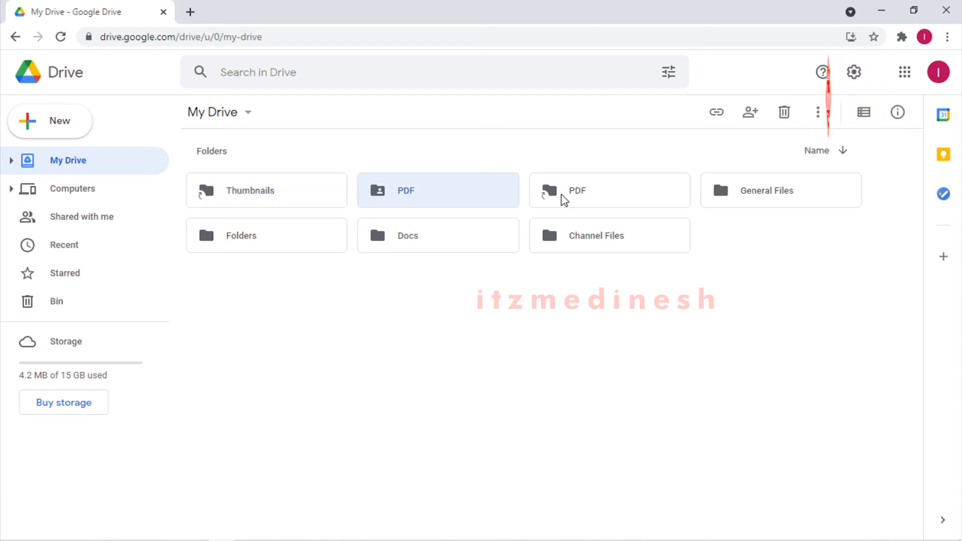
right_click(455, 196)
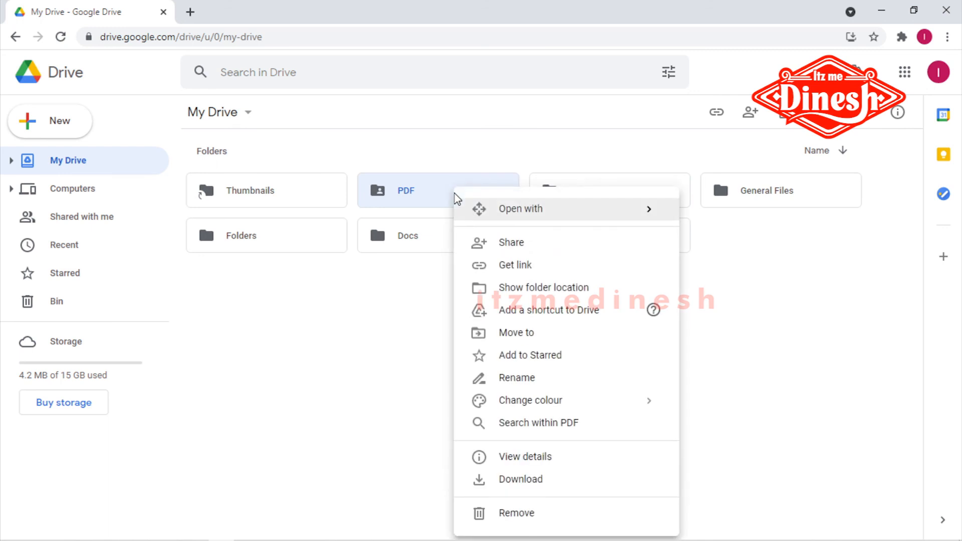
left_click(389, 313)
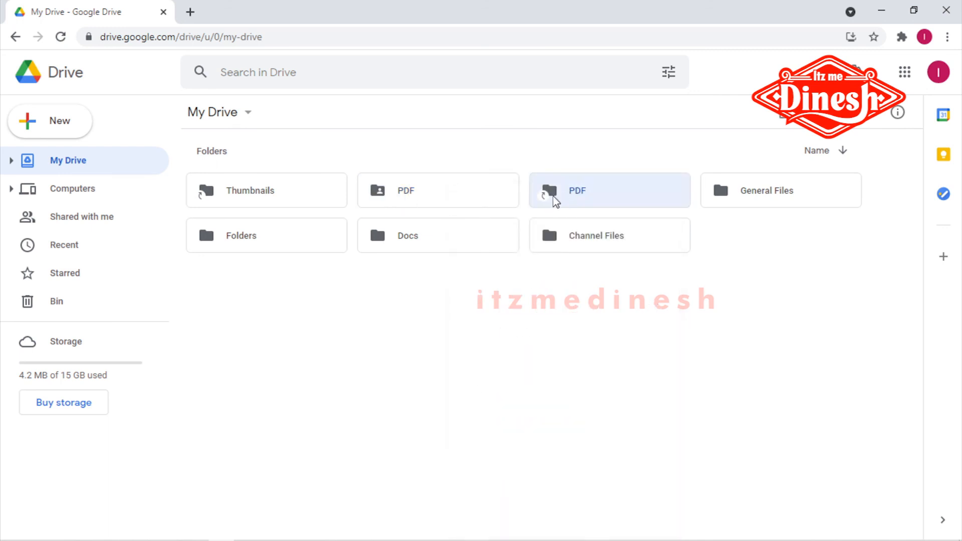
left_click(435, 193)
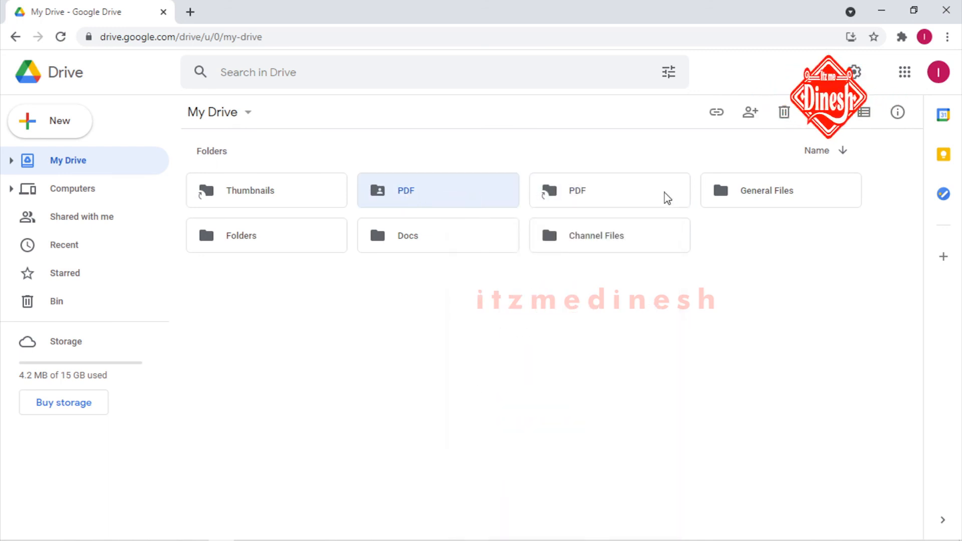
right_click(639, 182)
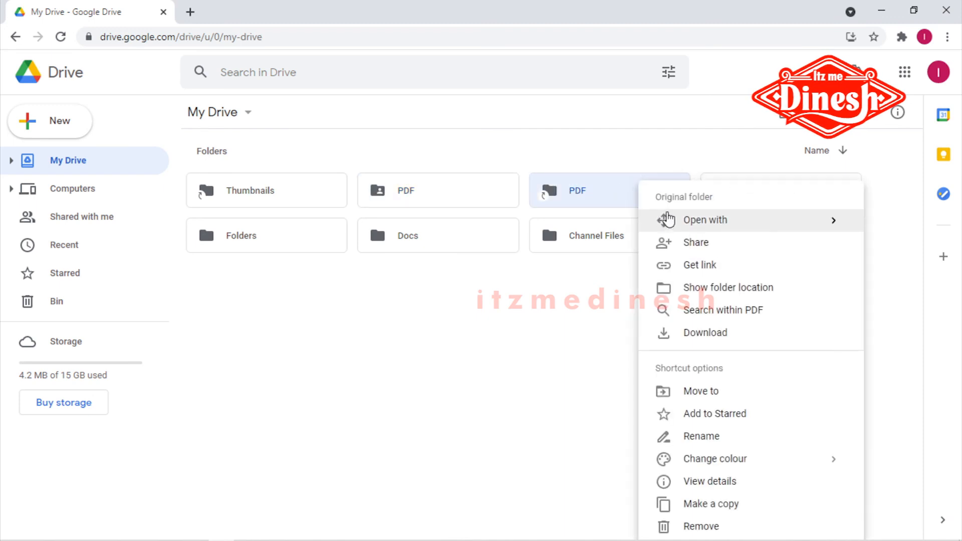
left_click(435, 197)
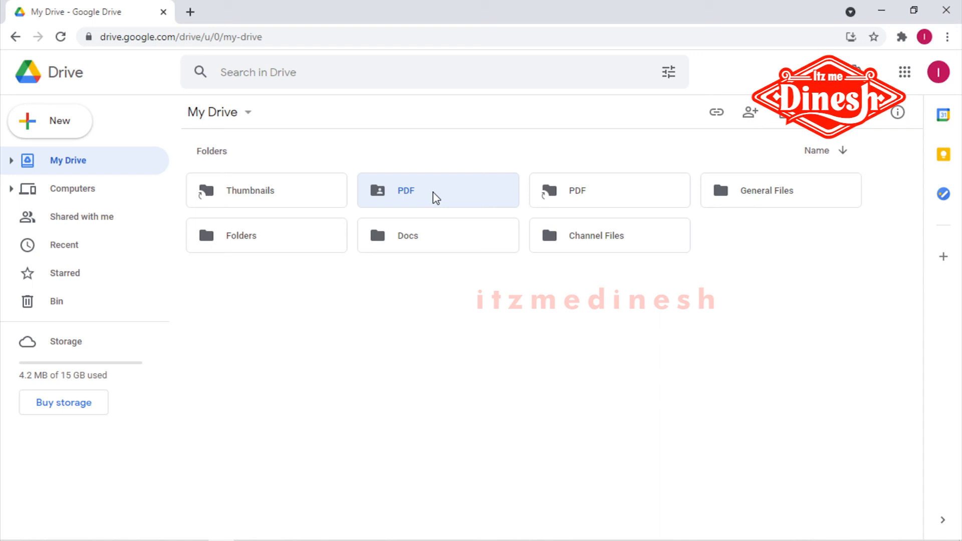
right_click(560, 189)
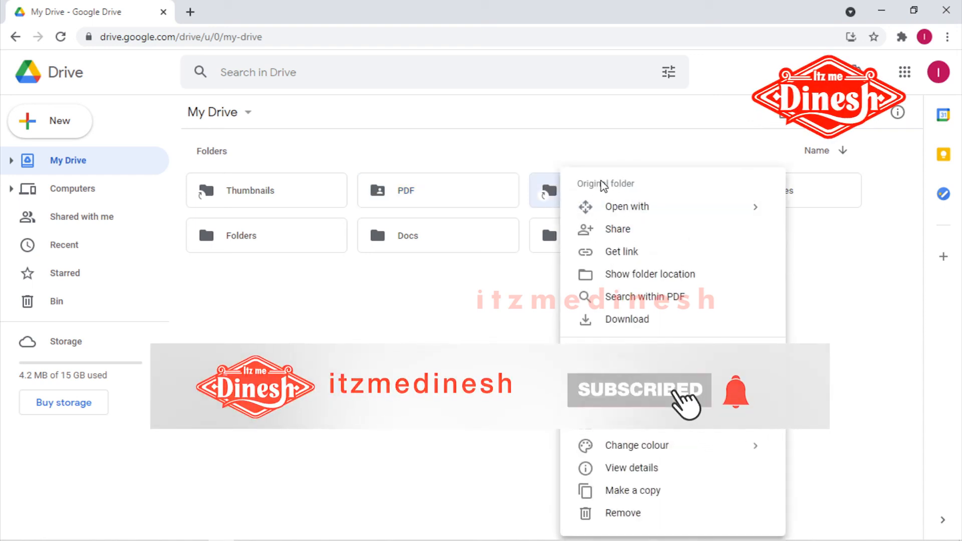
- Move the original PDF folder from My Drive into Folders, check it there, and return to My Drive
left_click(393, 199)
right_click(391, 202)
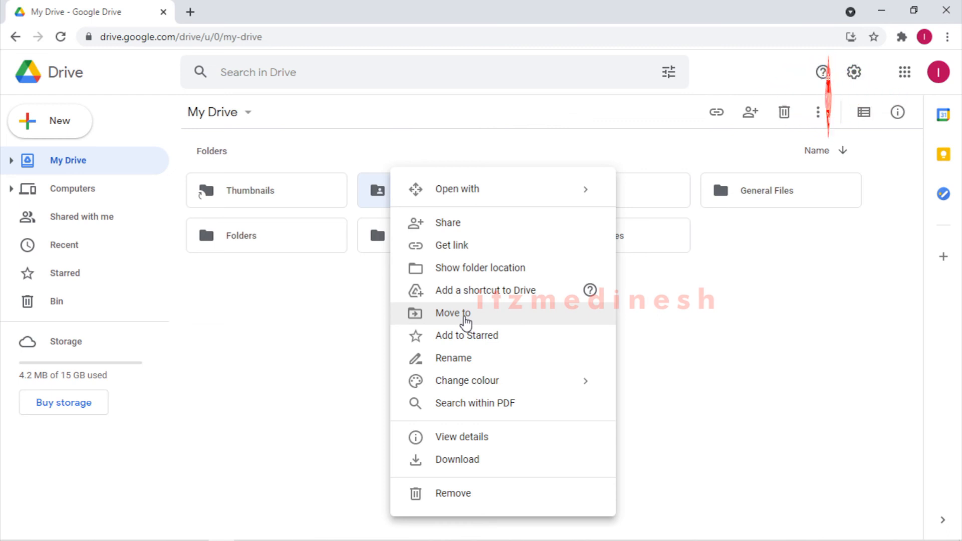
left_click(466, 314)
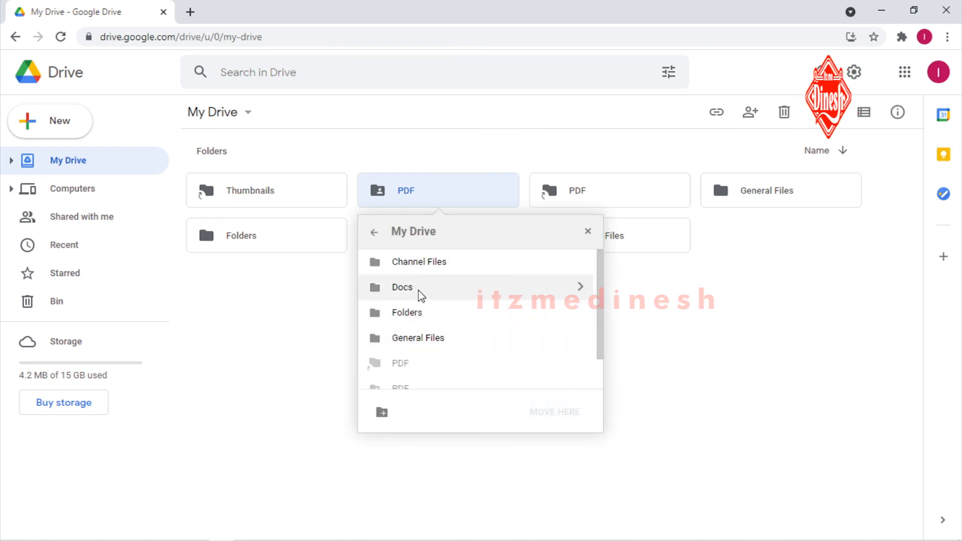
left_click(422, 310)
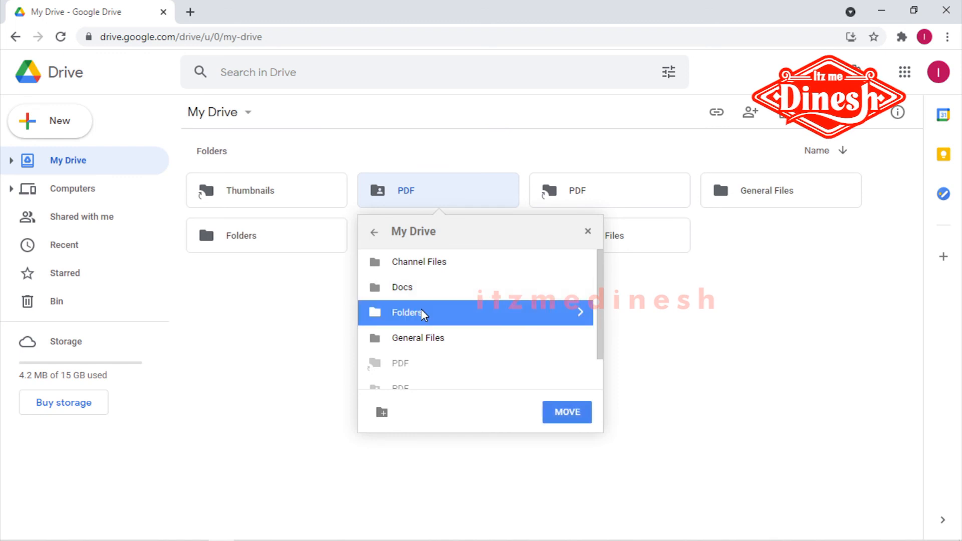
left_click(575, 416)
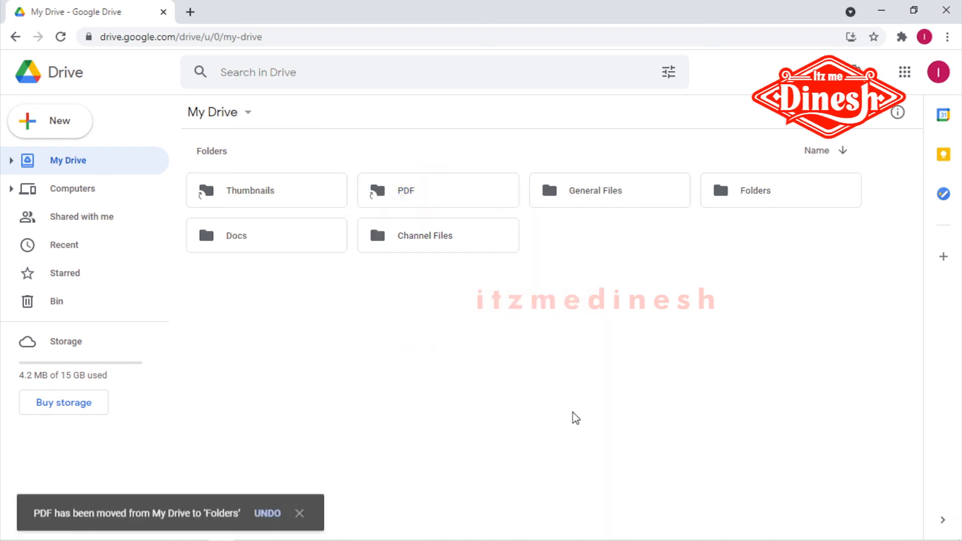
double_click(762, 190)
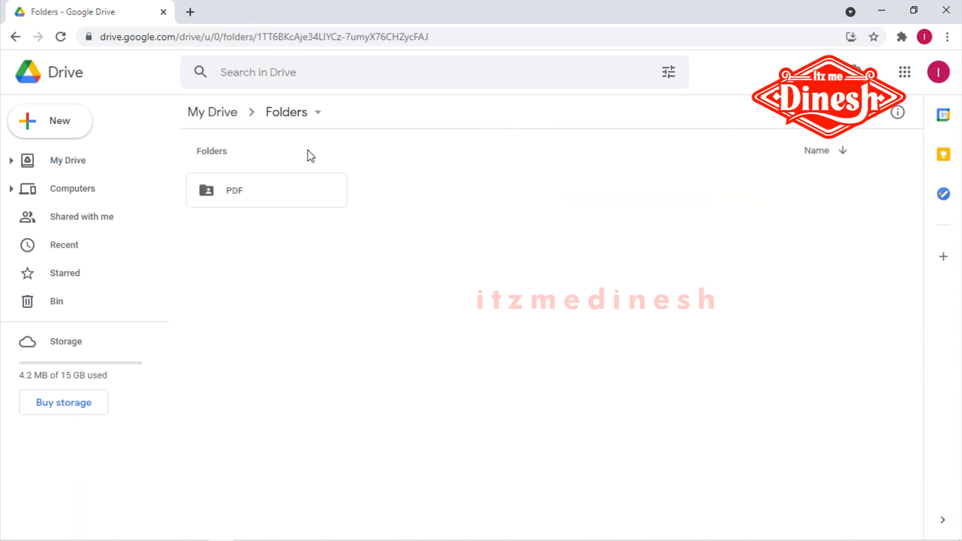
left_click(219, 115)
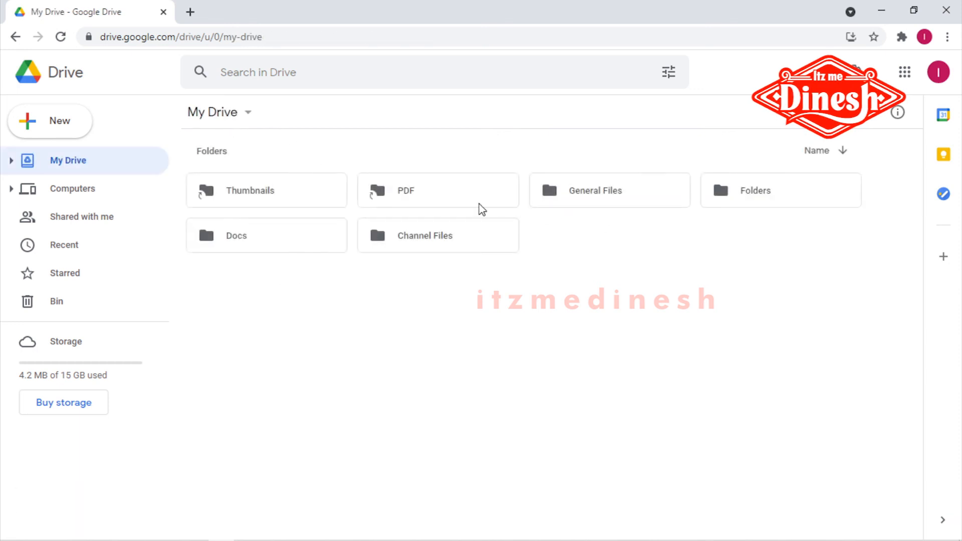
- Add the General Files folder to Starred, check the Starred view, and return to My Drive
right_click(559, 200)
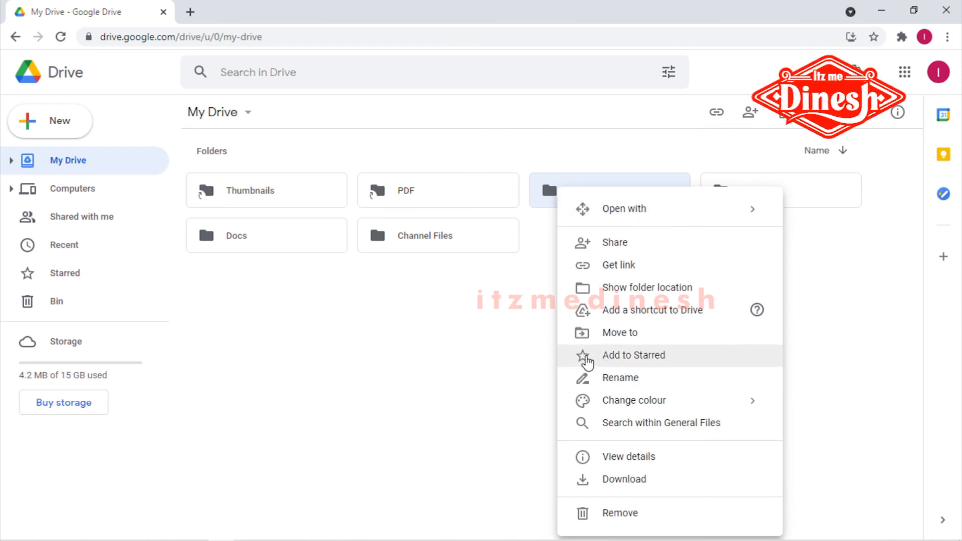
left_click(590, 360)
left_click(442, 341)
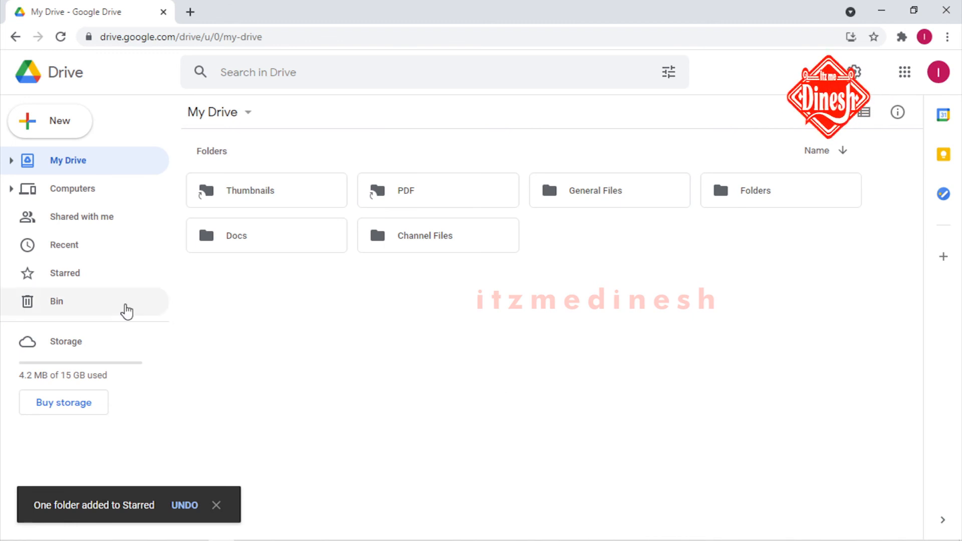
left_click(60, 279)
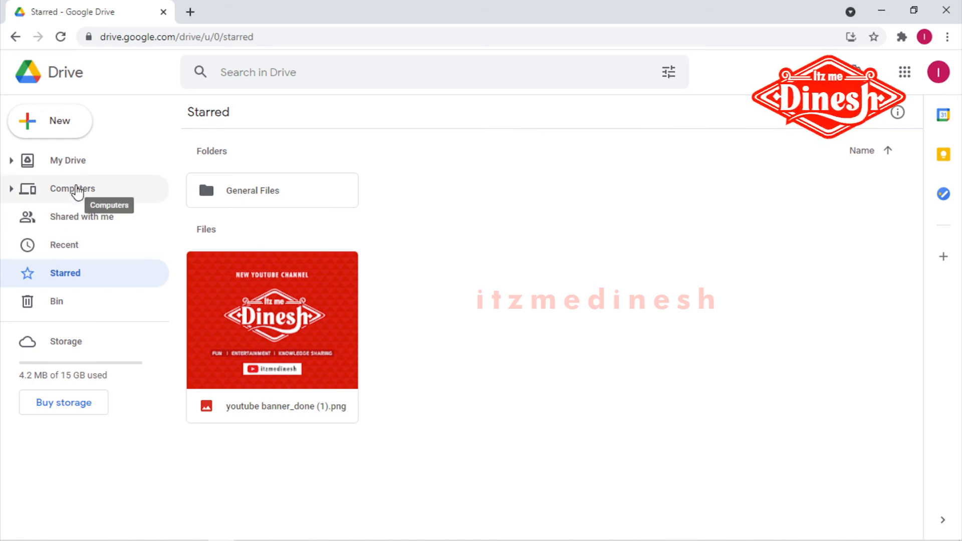
left_click(66, 160)
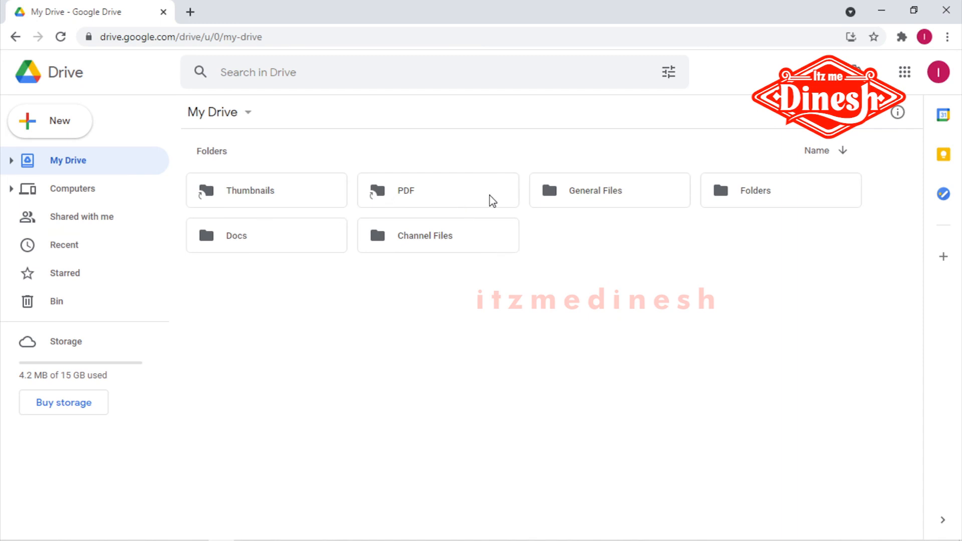
- Remove the General Files folder from Starred, check the Starred view again, and return to My Drive
right_click(551, 194)
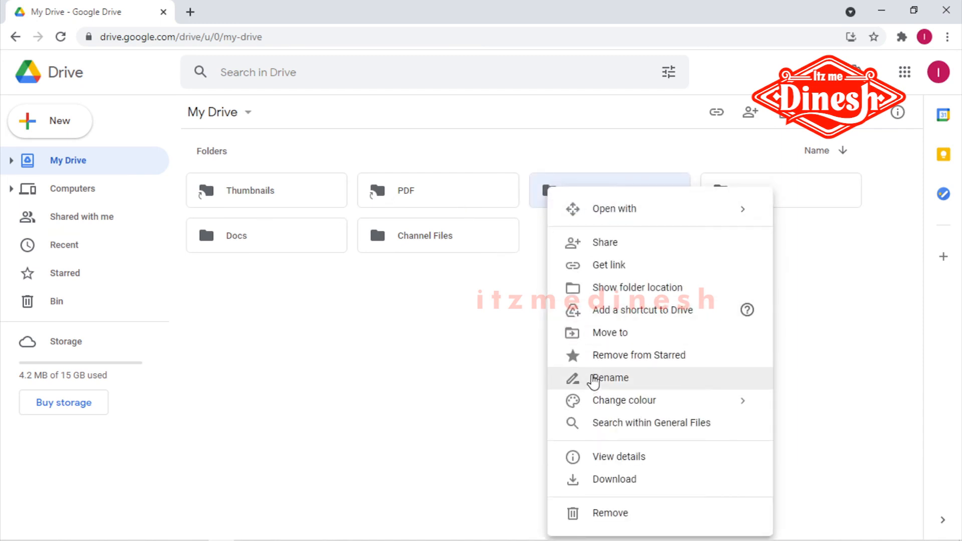
left_click(607, 356)
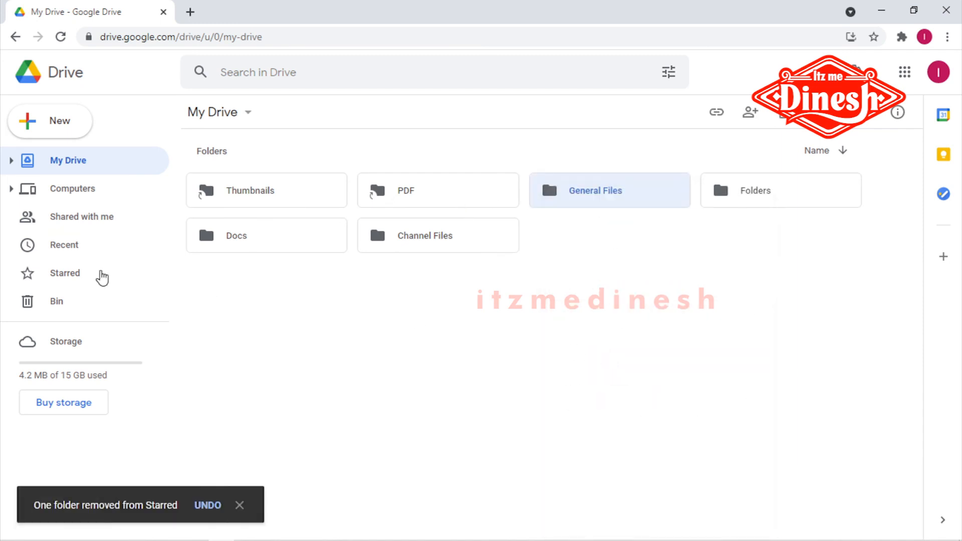
left_click(76, 275)
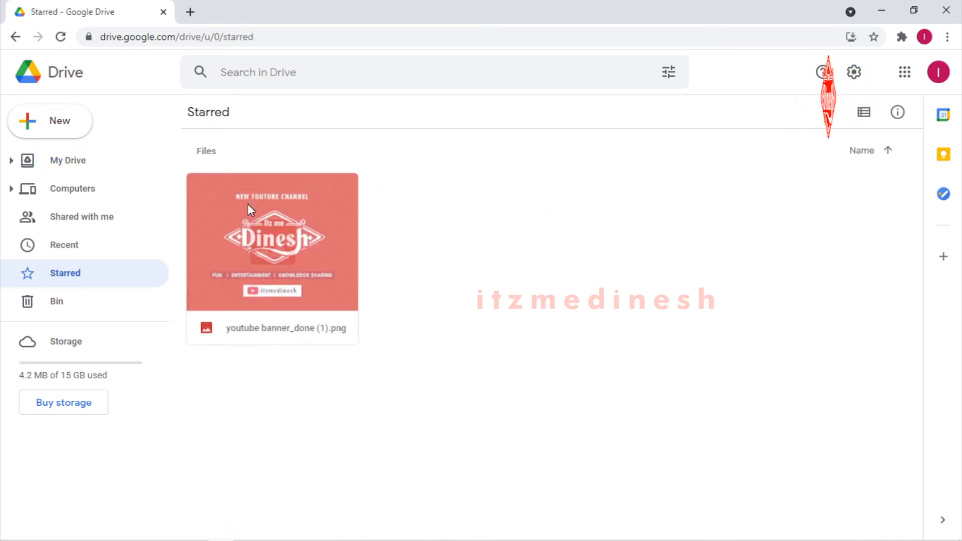
left_click(79, 168)
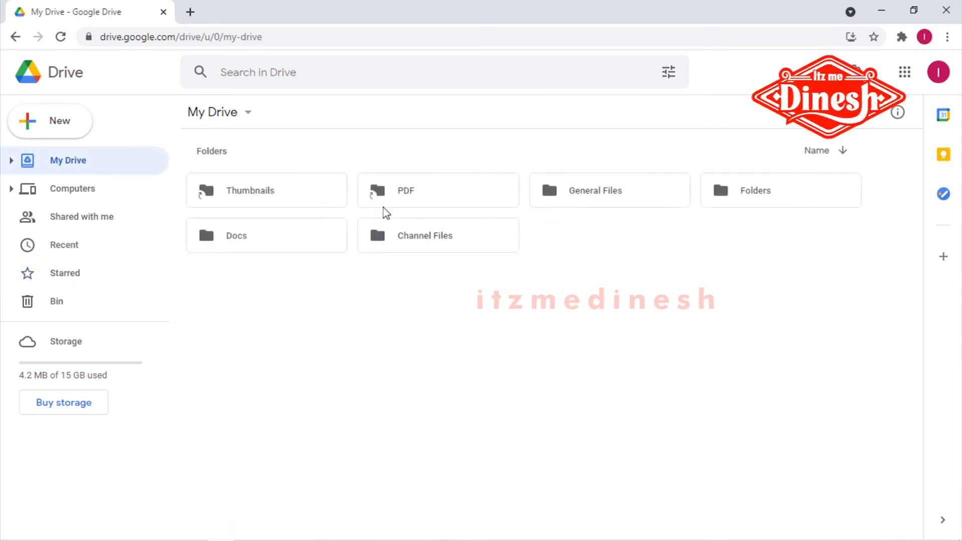
- Change the General Files folder's colour to orange-red
right_click(540, 193)
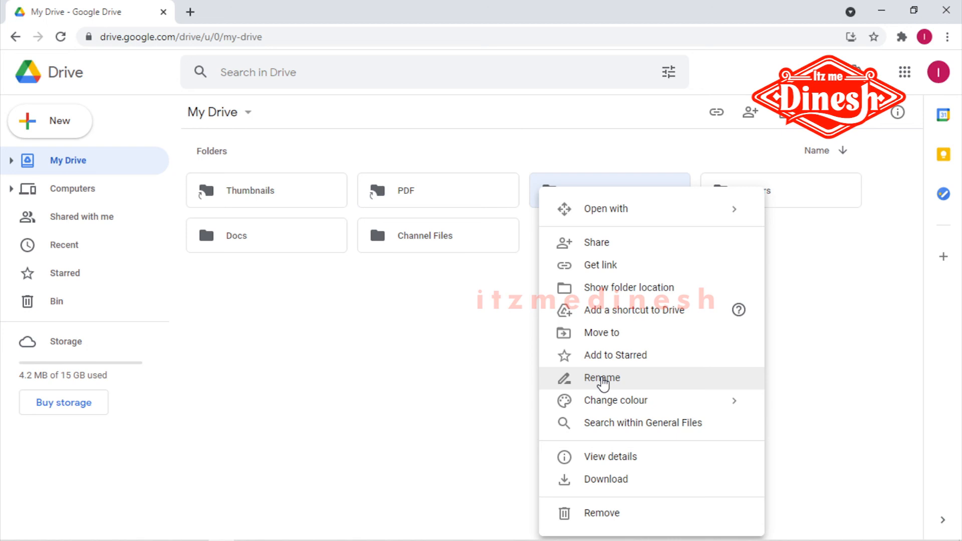
mouse_move(608, 405)
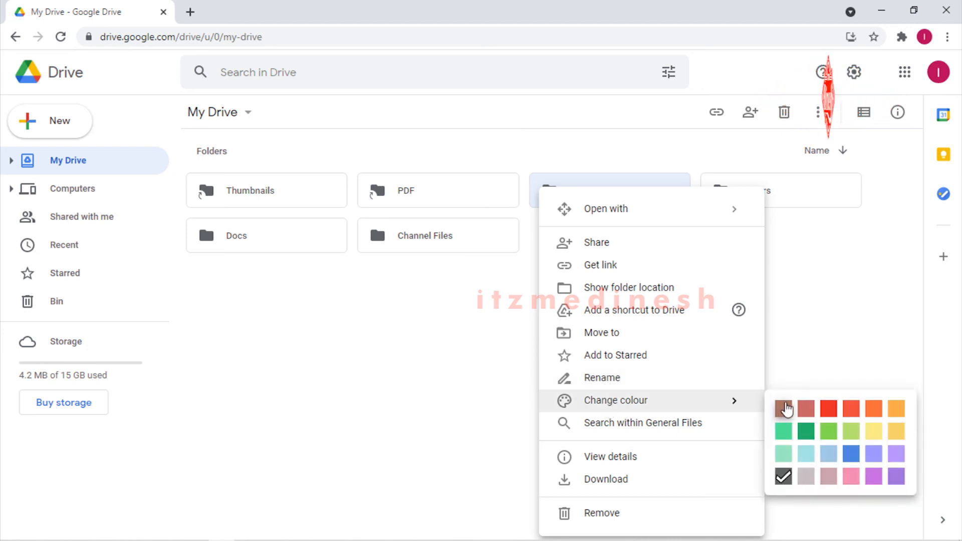
left_click(852, 410)
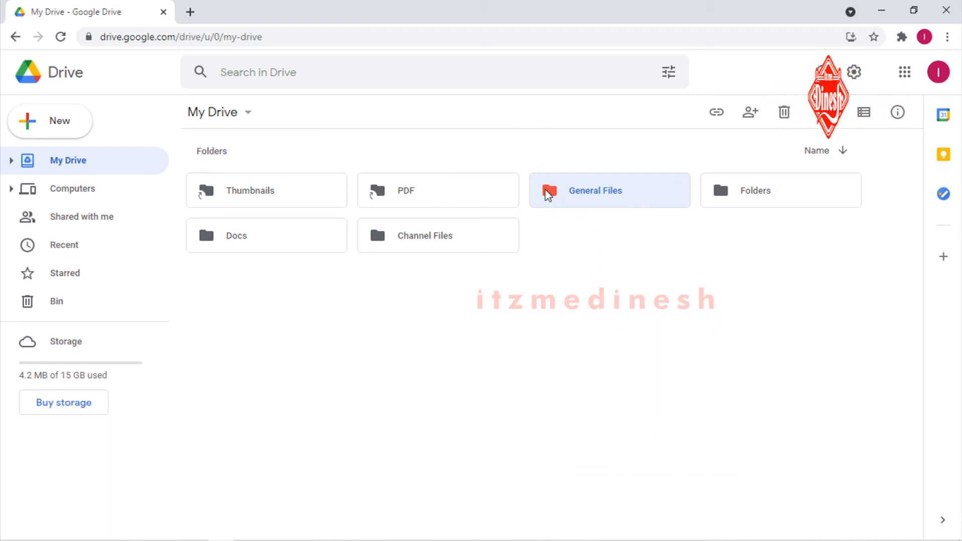
- Compare the list and grid layouts of My Drive, and look at the date options of the Last modified column
left_click(870, 116)
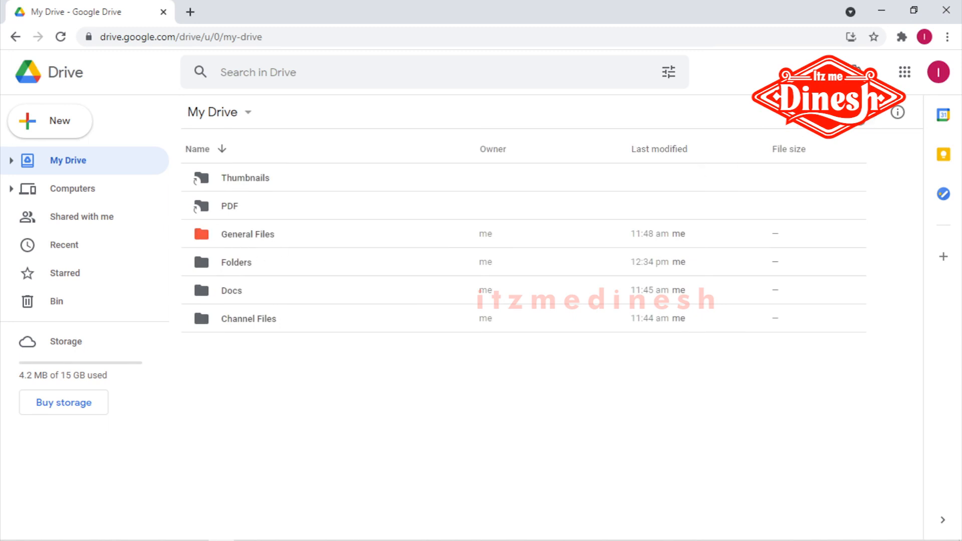
left_click(867, 114)
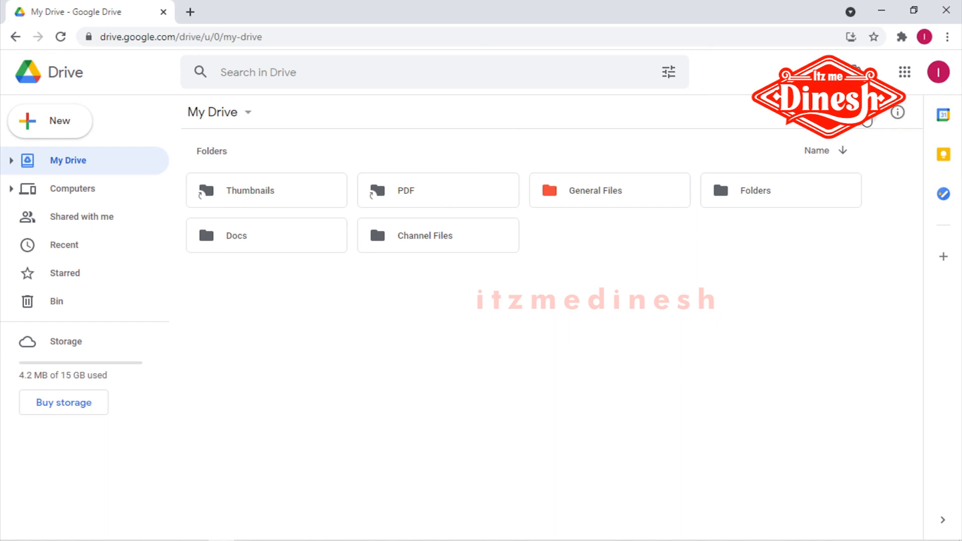
left_click(865, 114)
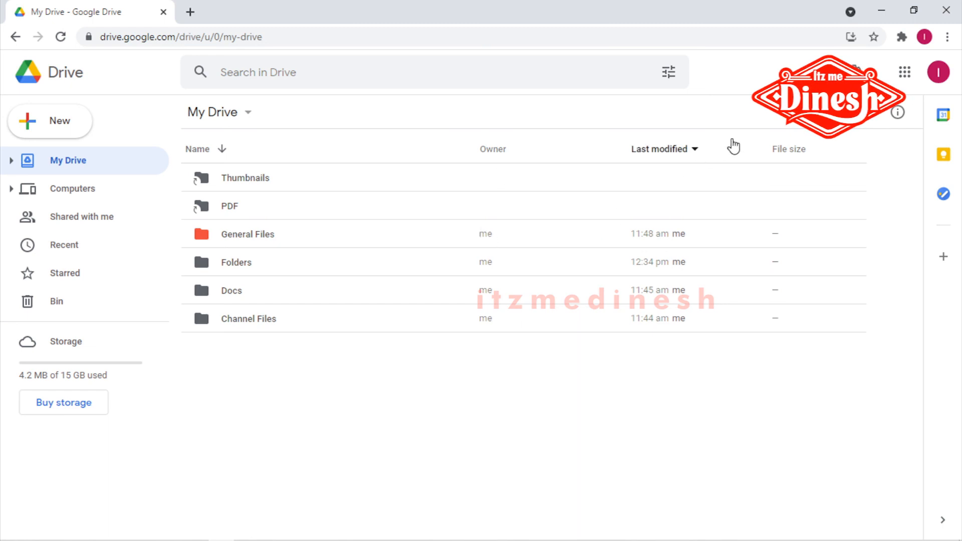
left_click(696, 151)
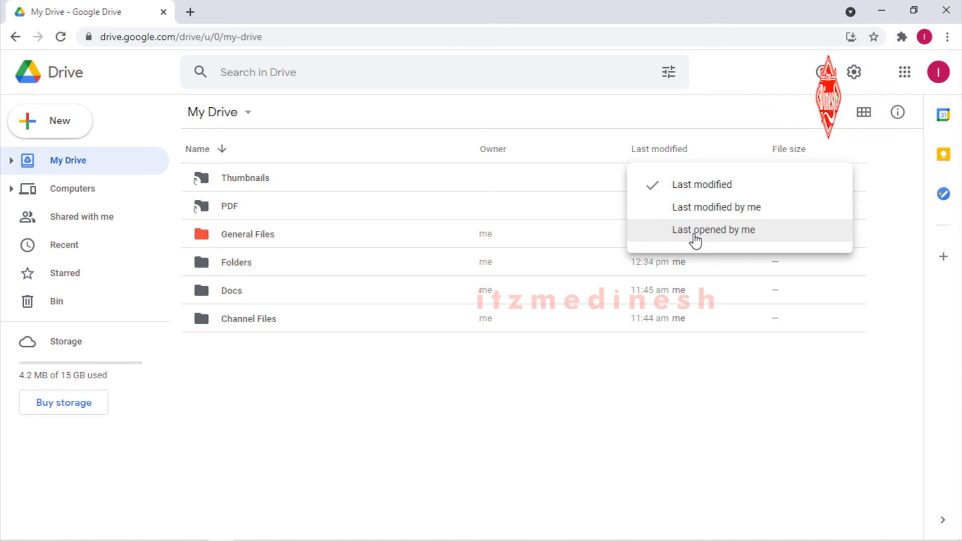
left_click(507, 153)
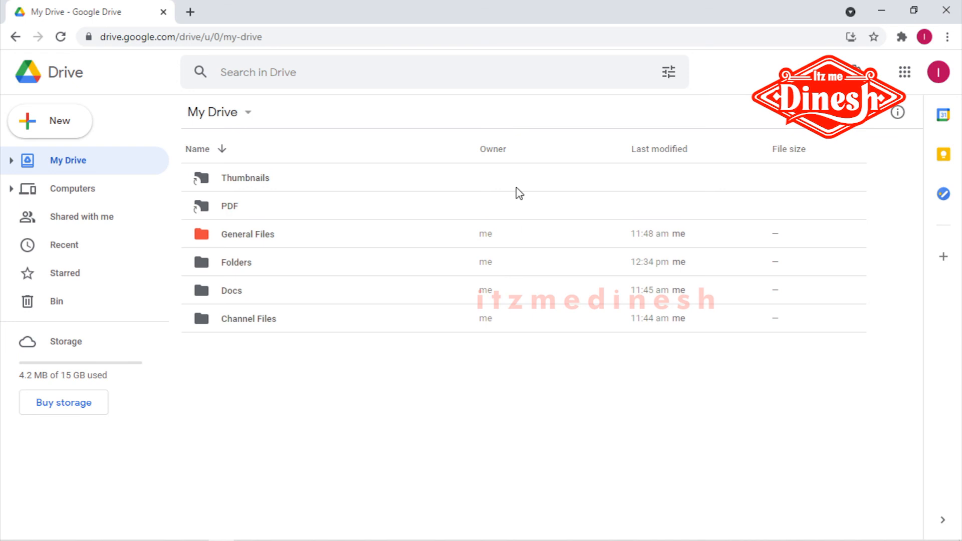
left_click(865, 114)
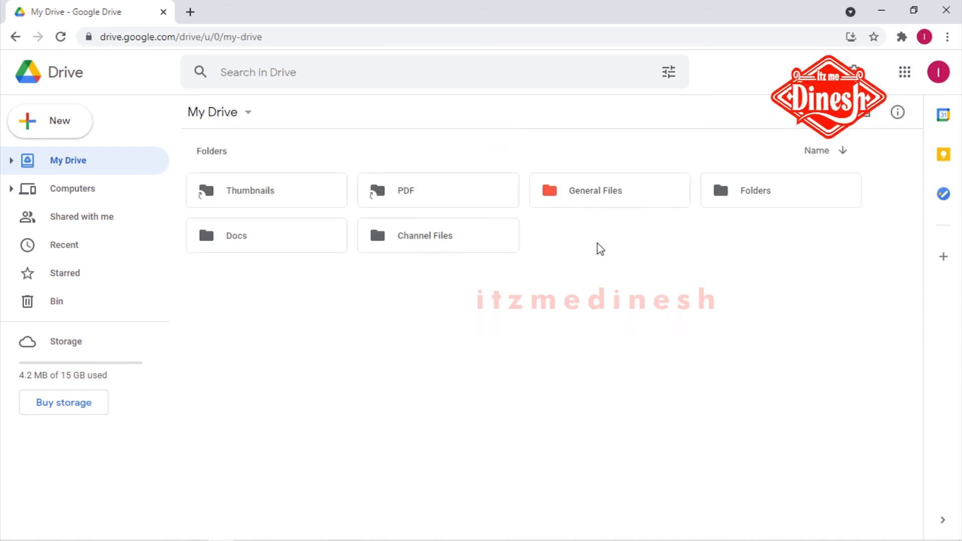
- Open a search limited to the General Files folder and return to My Drive
right_click(565, 195)
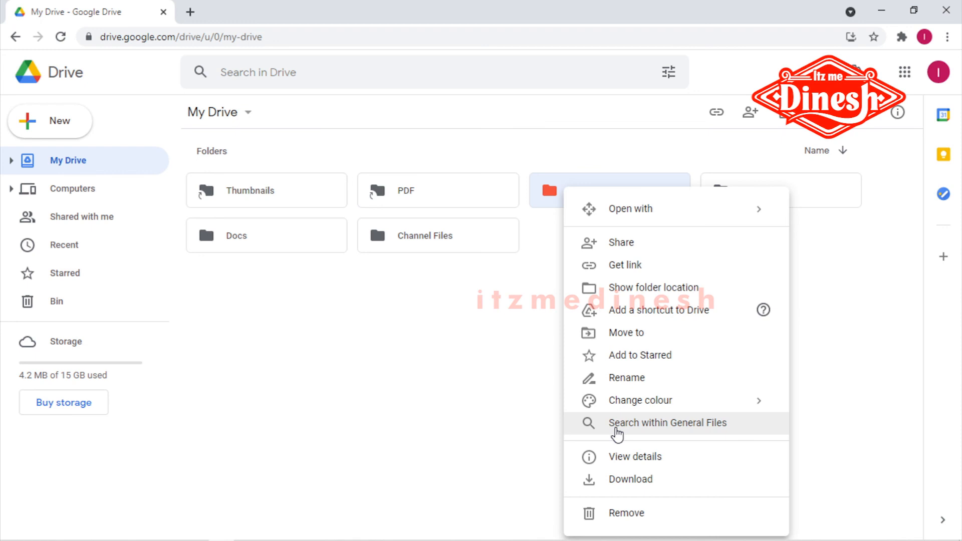
left_click(618, 431)
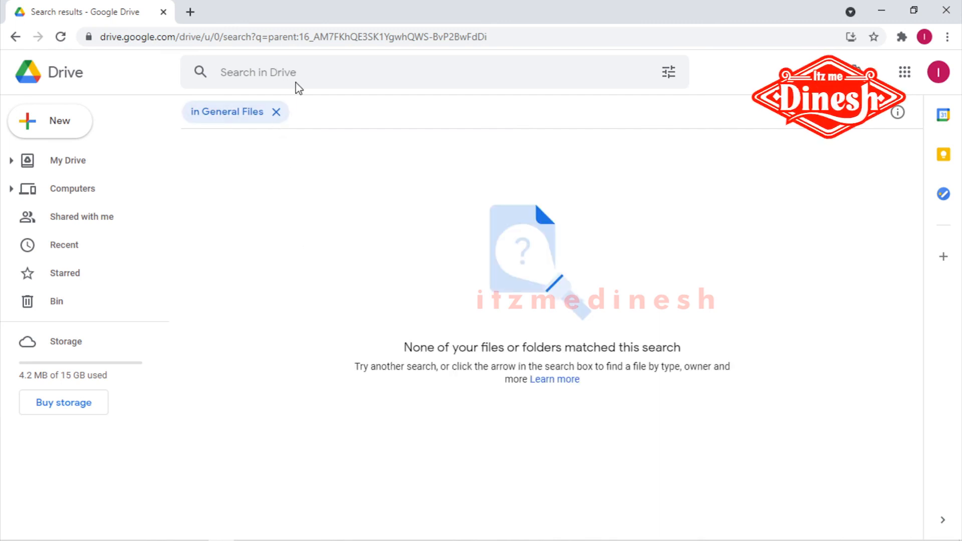
left_click(16, 37)
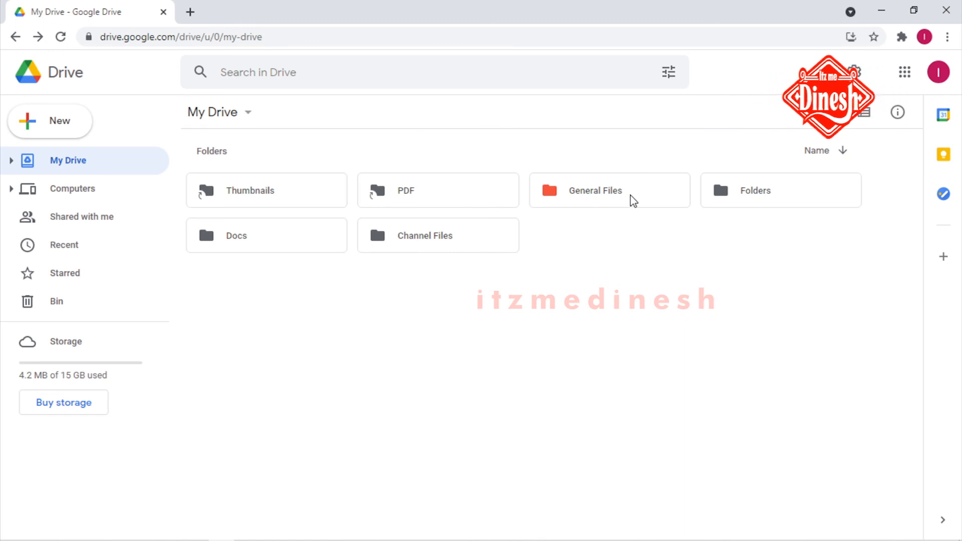
- View the activity and details of the General Files folder, and close its information
right_click(592, 198)
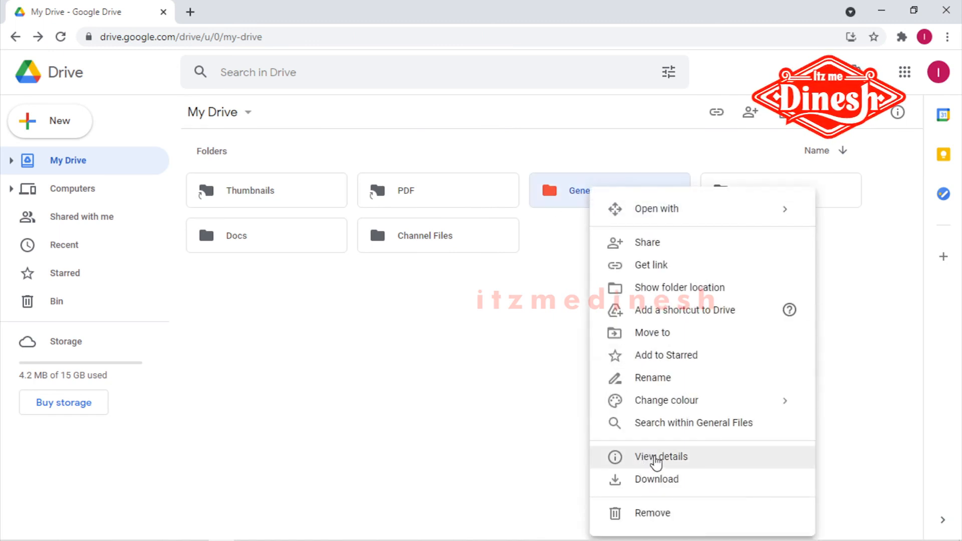
left_click(655, 457)
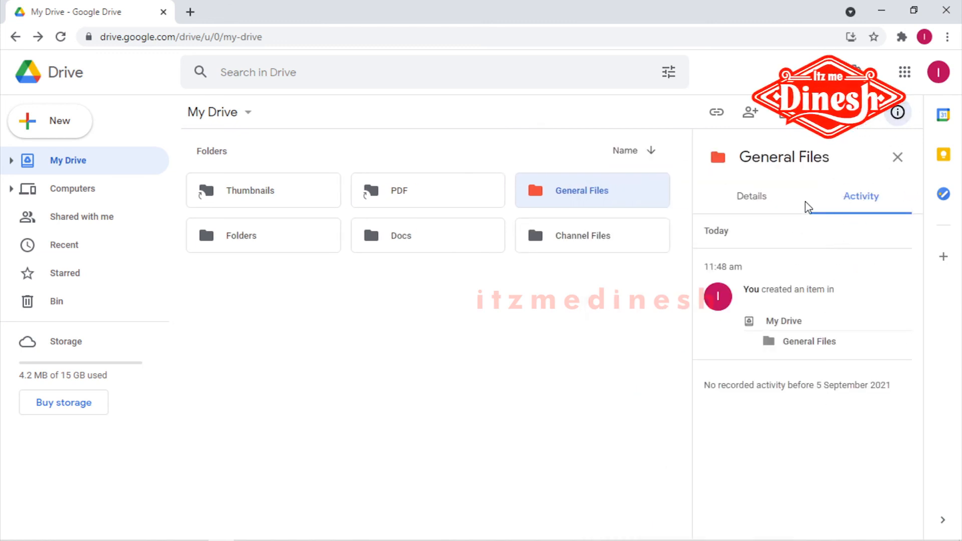
left_click(763, 202)
left_click(897, 112)
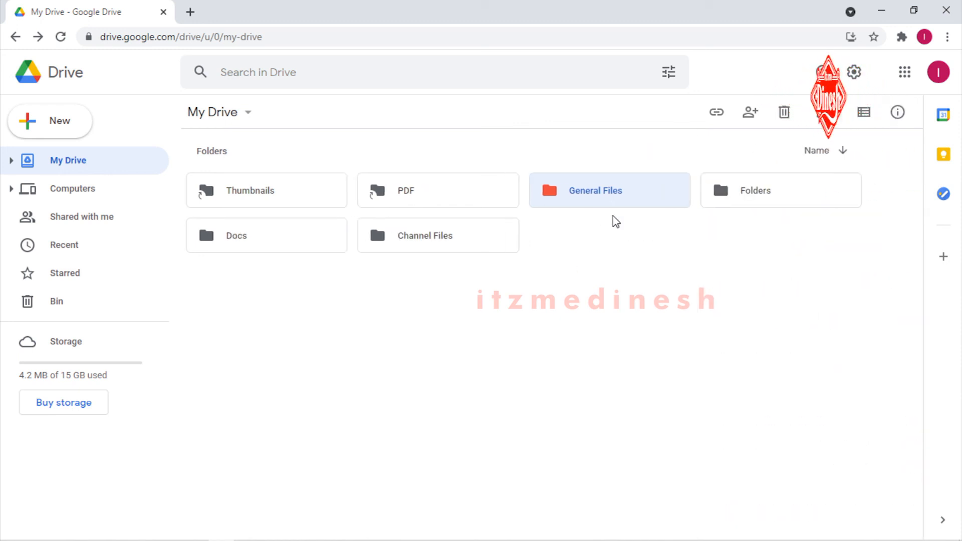
- Move the General Files folder to the bin and open the bin to view it
right_click(587, 195)
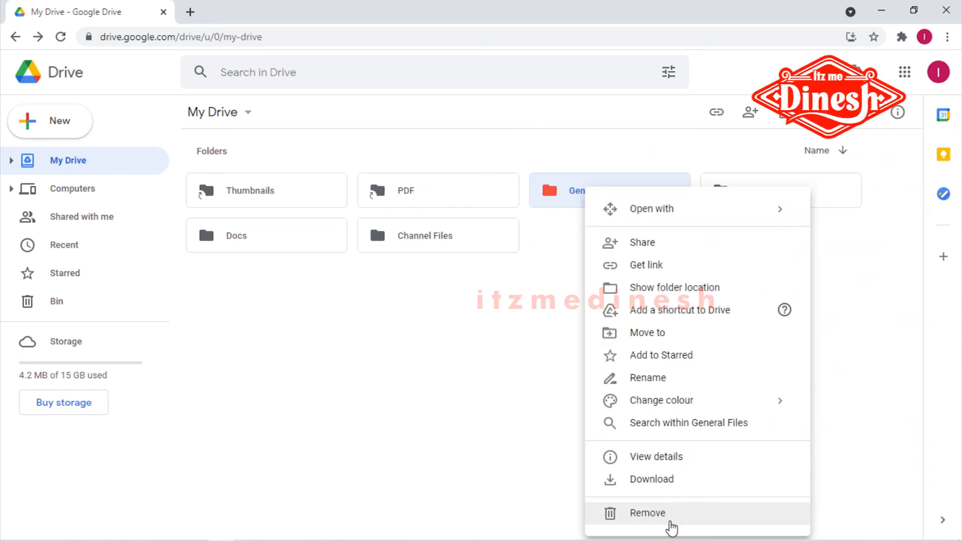
left_click(669, 516)
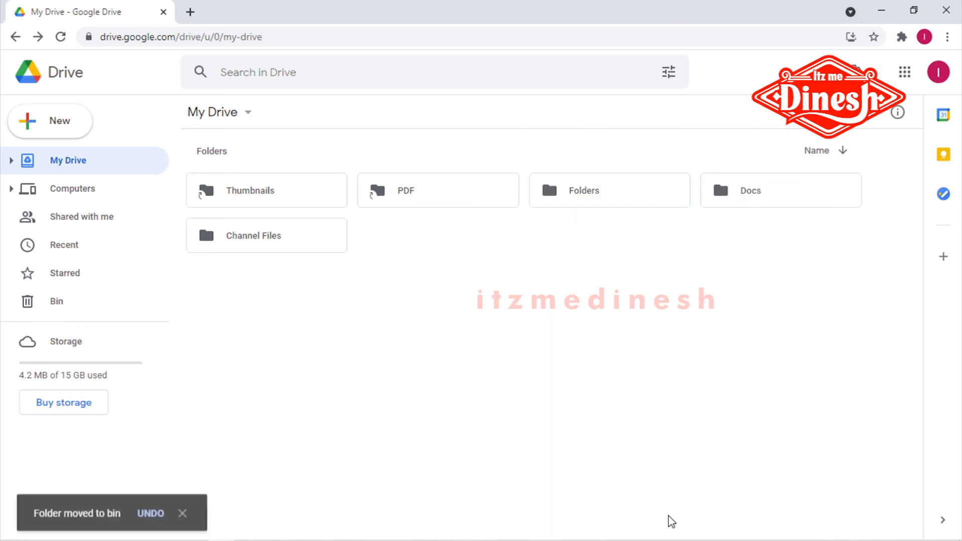
left_click(64, 302)
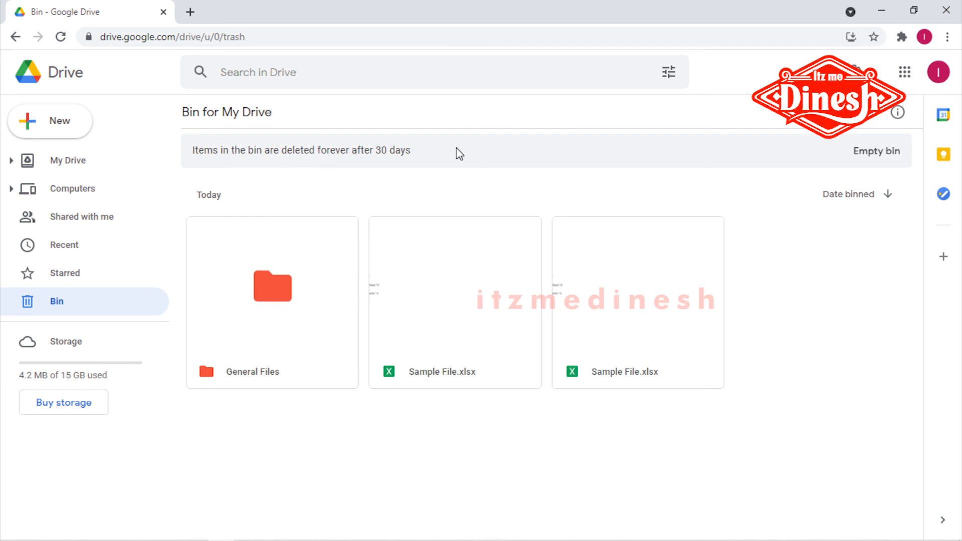
- Restore the General Files folder from the bin and check it in My Drive
right_click(235, 317)
left_click(273, 339)
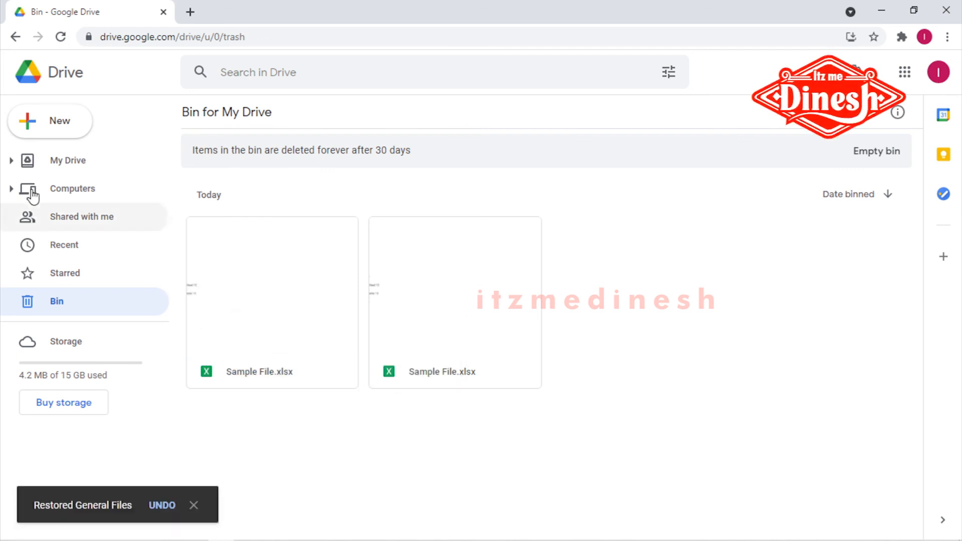
left_click(44, 162)
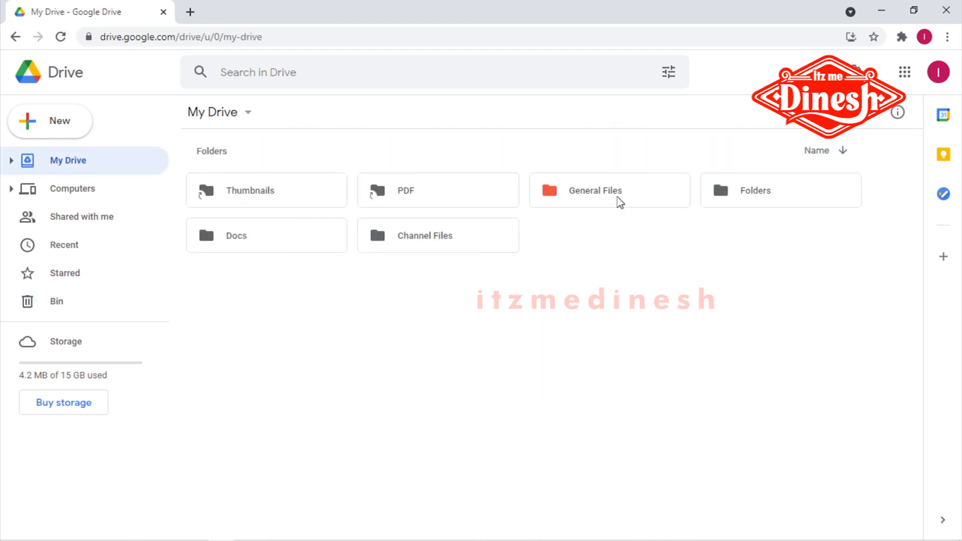
right_click(572, 200)
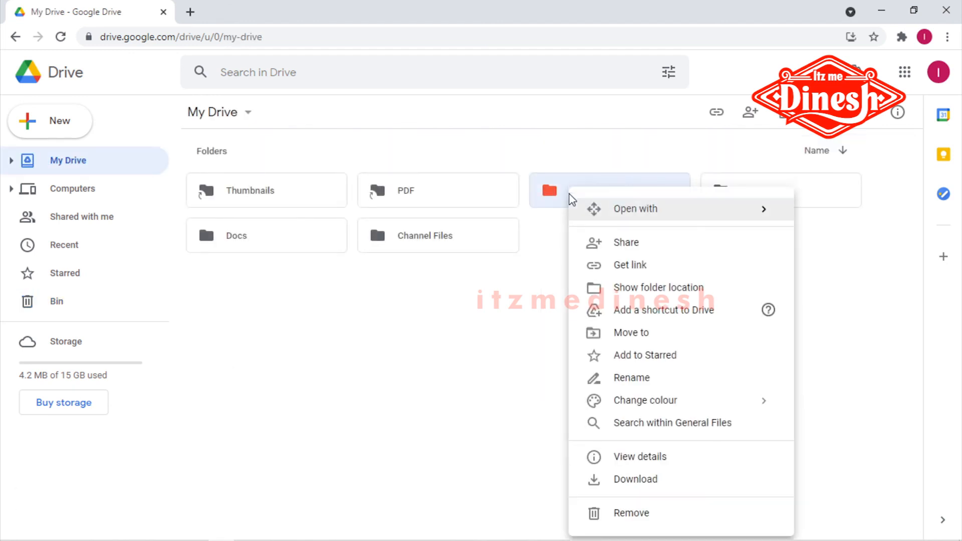
left_click(474, 335)
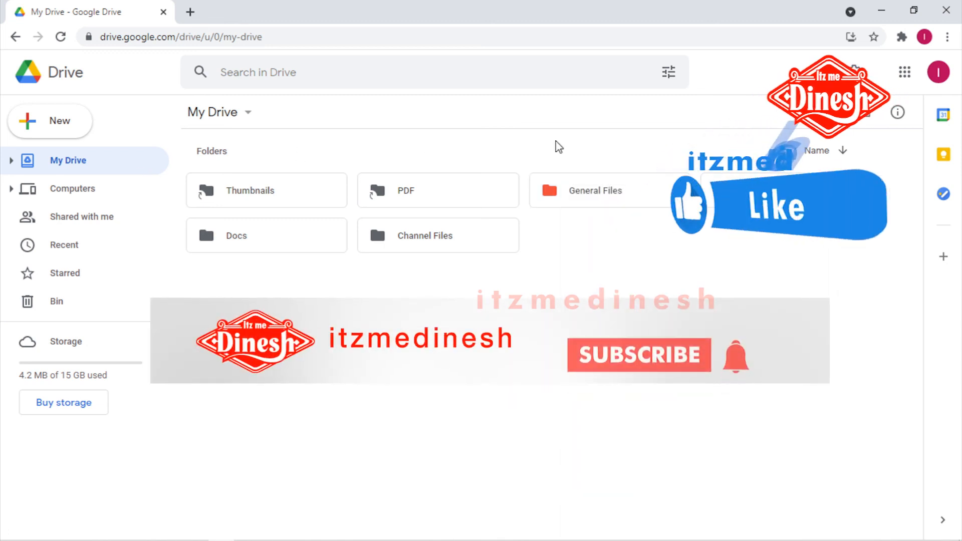